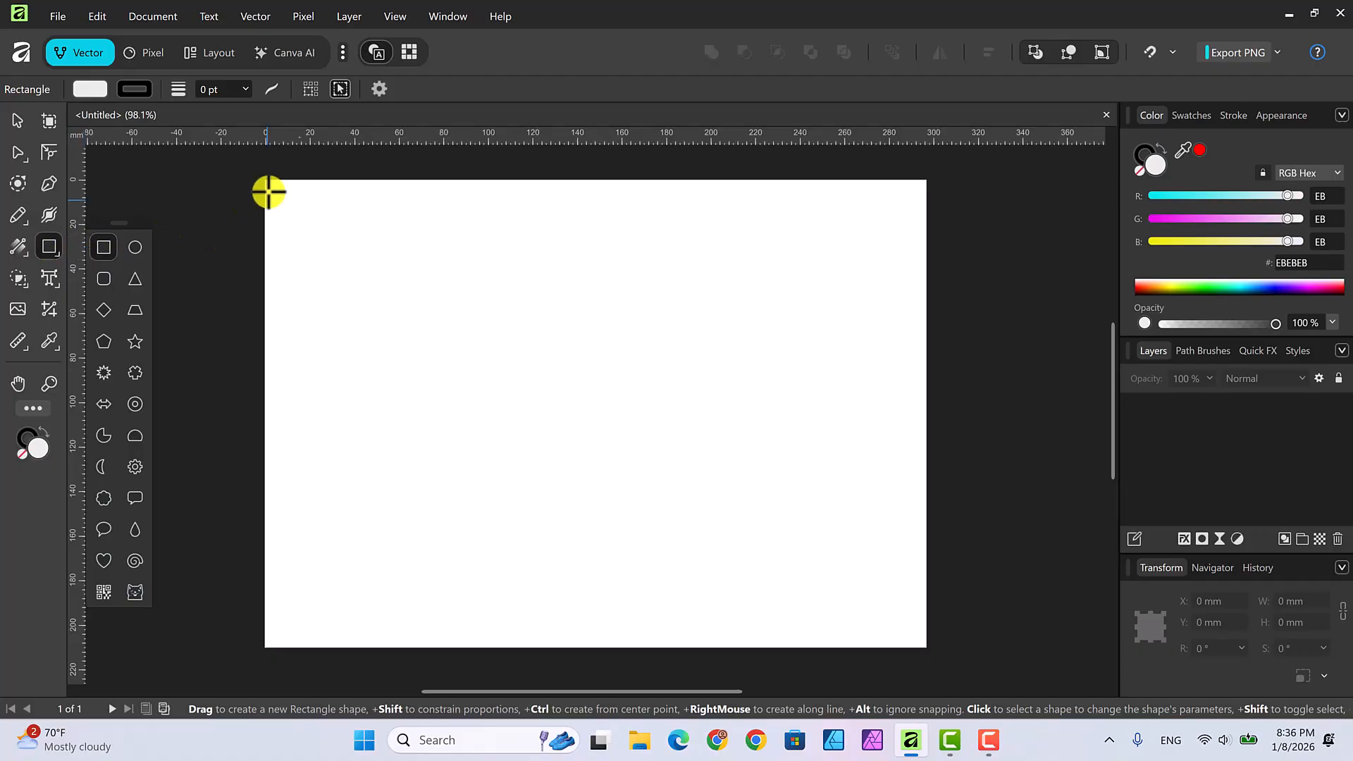
- Draw a rectangle about 299.5 by 211.8 mm covering the page and give it an elliptical gradient fill
{"action": "left_click_drag", "start_coordinate": [265, 180], "coordinate": [930, 653]}
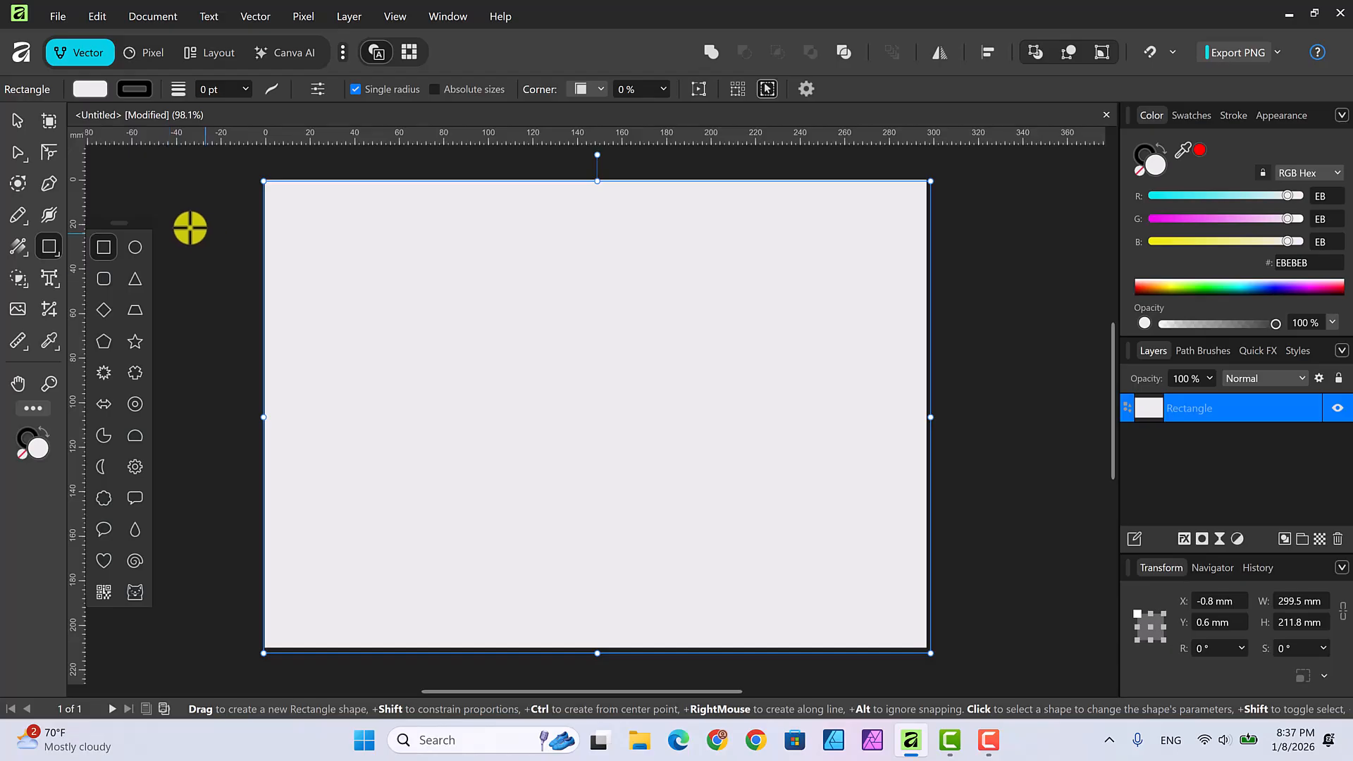
{"action": "left_click", "coordinate": [16, 121]}
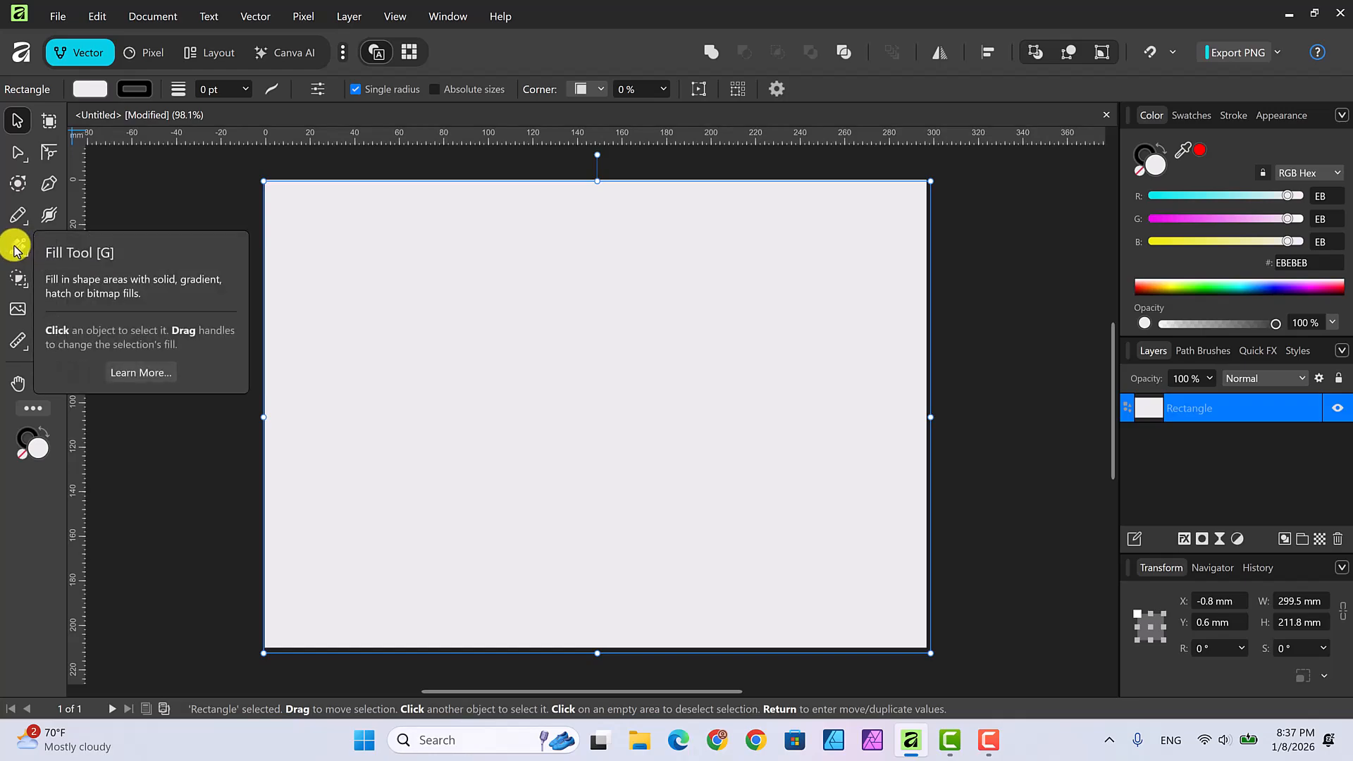
{"action": "left_click", "coordinate": [15, 248]}
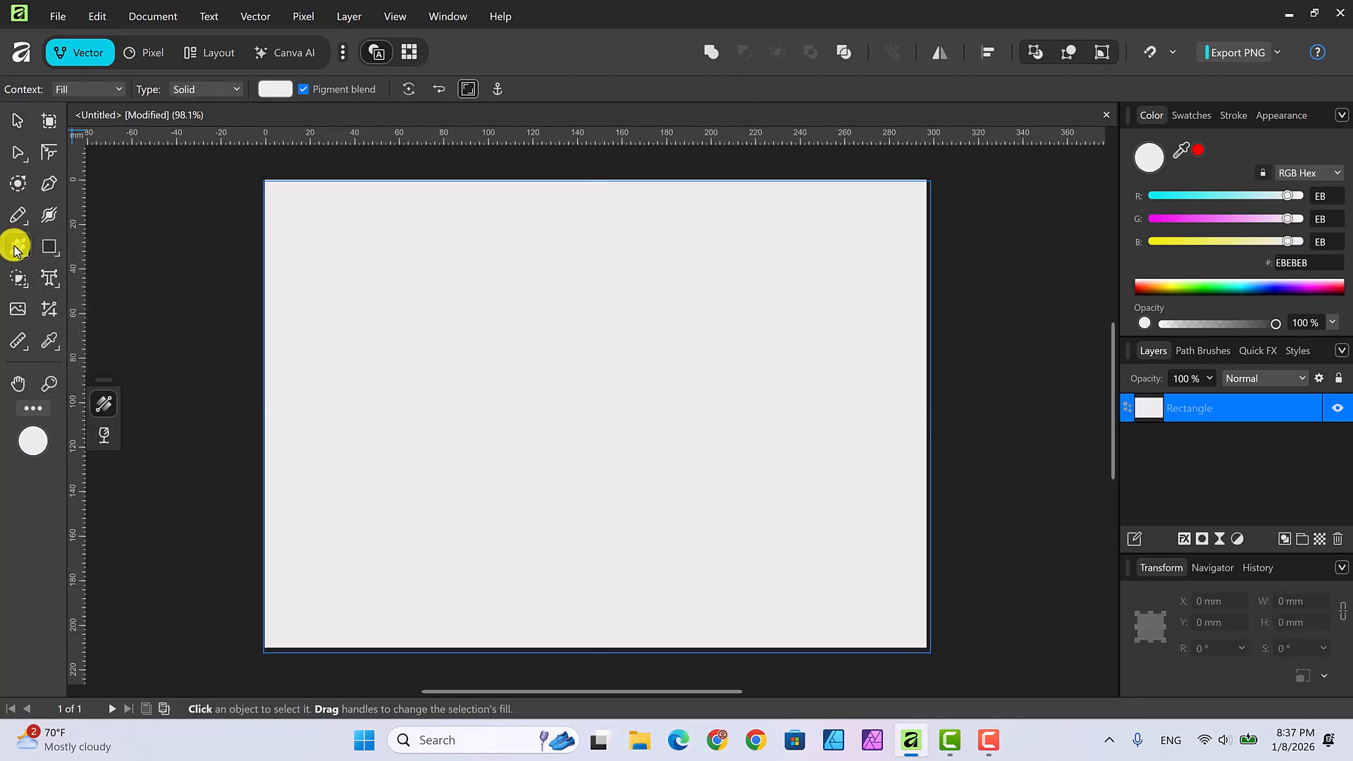
{"action": "left_click", "coordinate": [235, 92]}
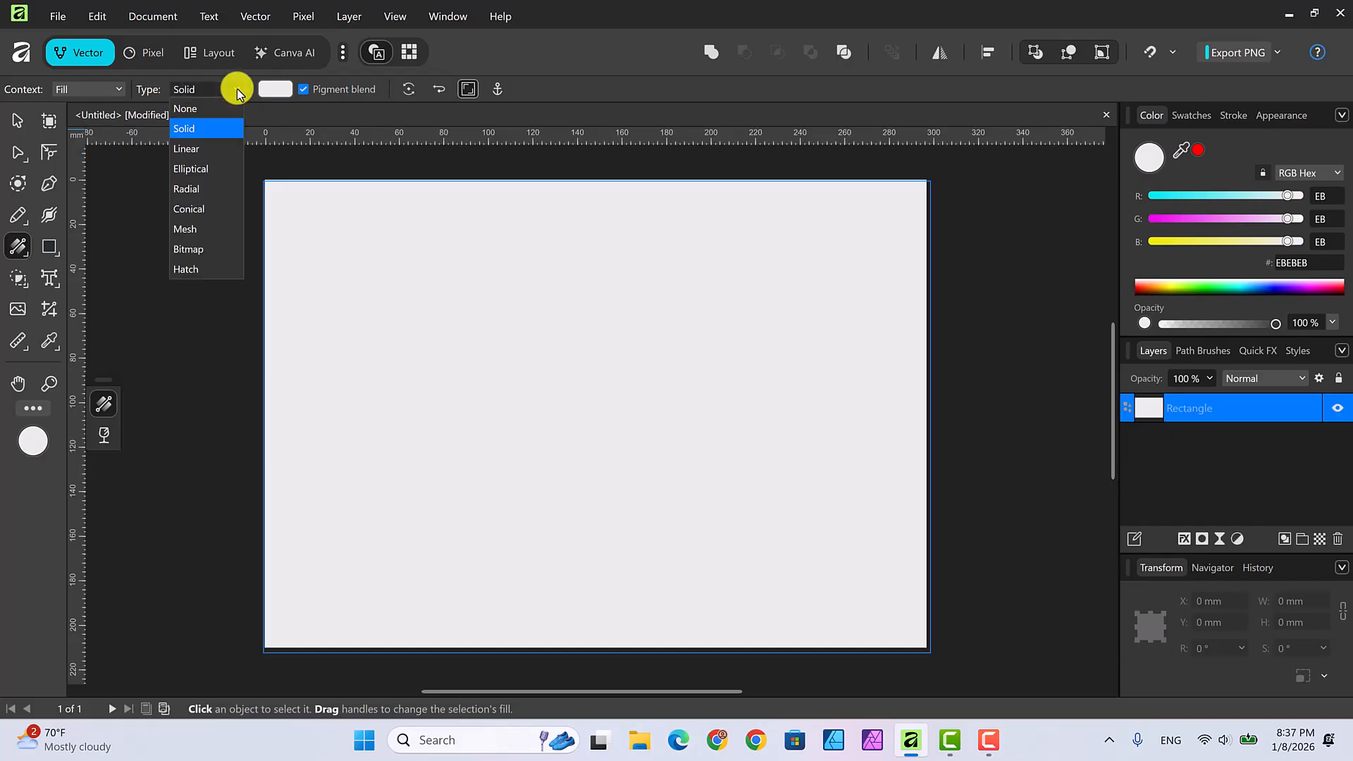
{"action": "left_click", "coordinate": [204, 172]}
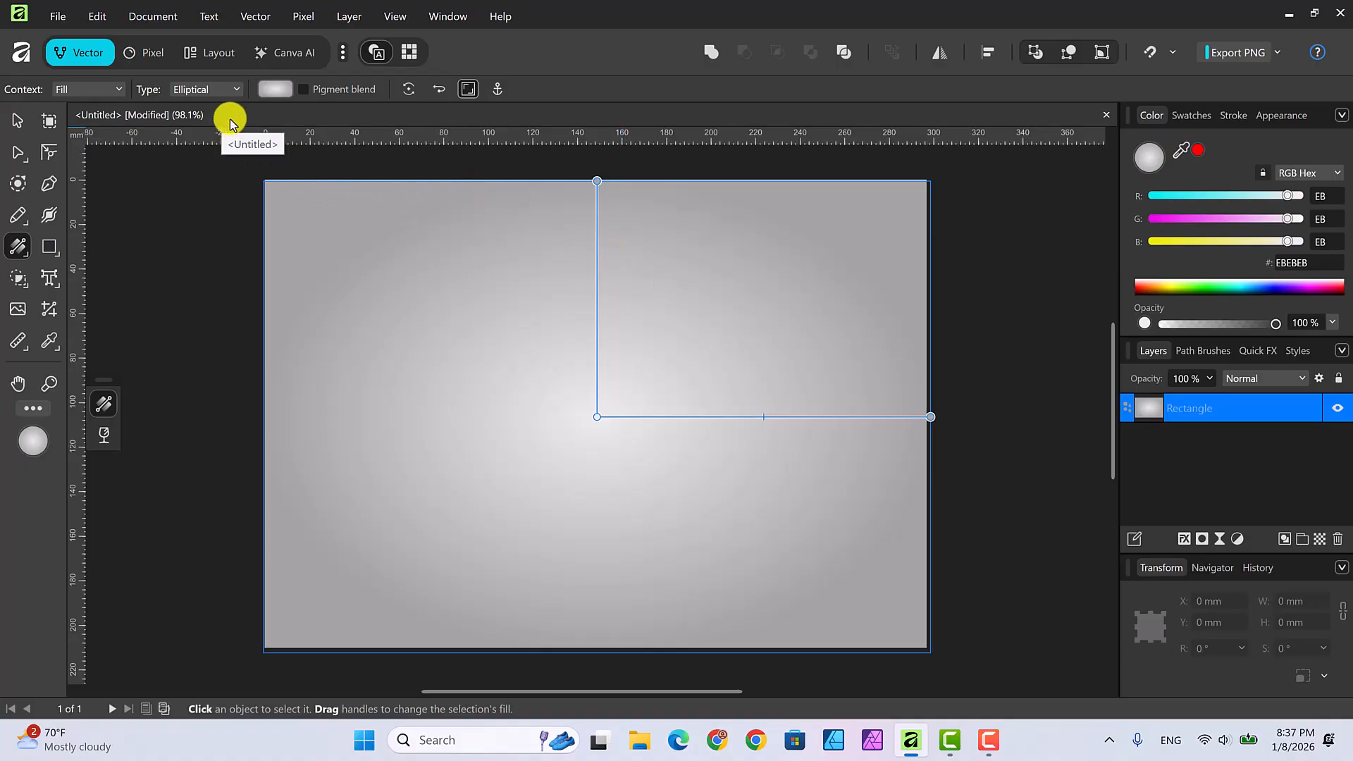
- Colour the gradient's centre stop red (F20D0D) from the Colors swatches, and reverse the gradient
{"action": "left_click", "coordinate": [273, 89]}
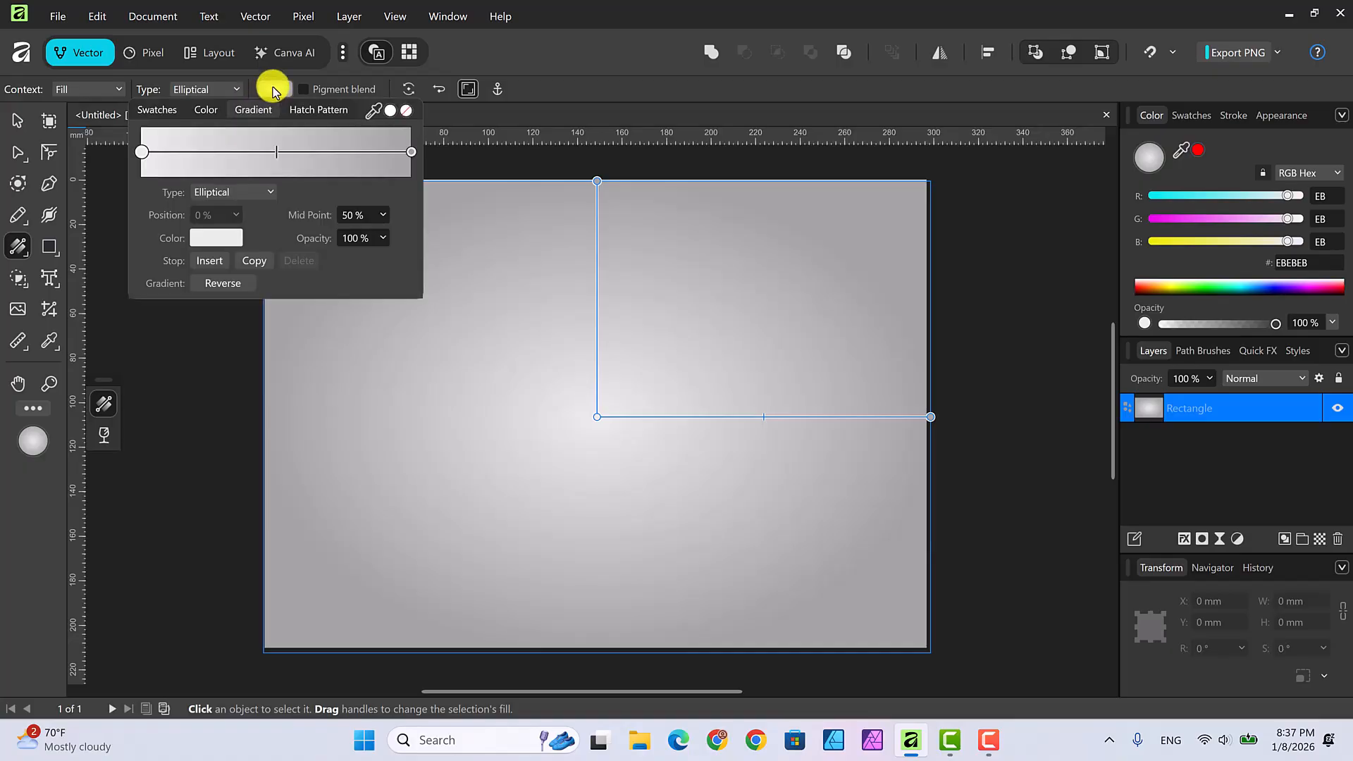
{"action": "left_click", "coordinate": [206, 239]}
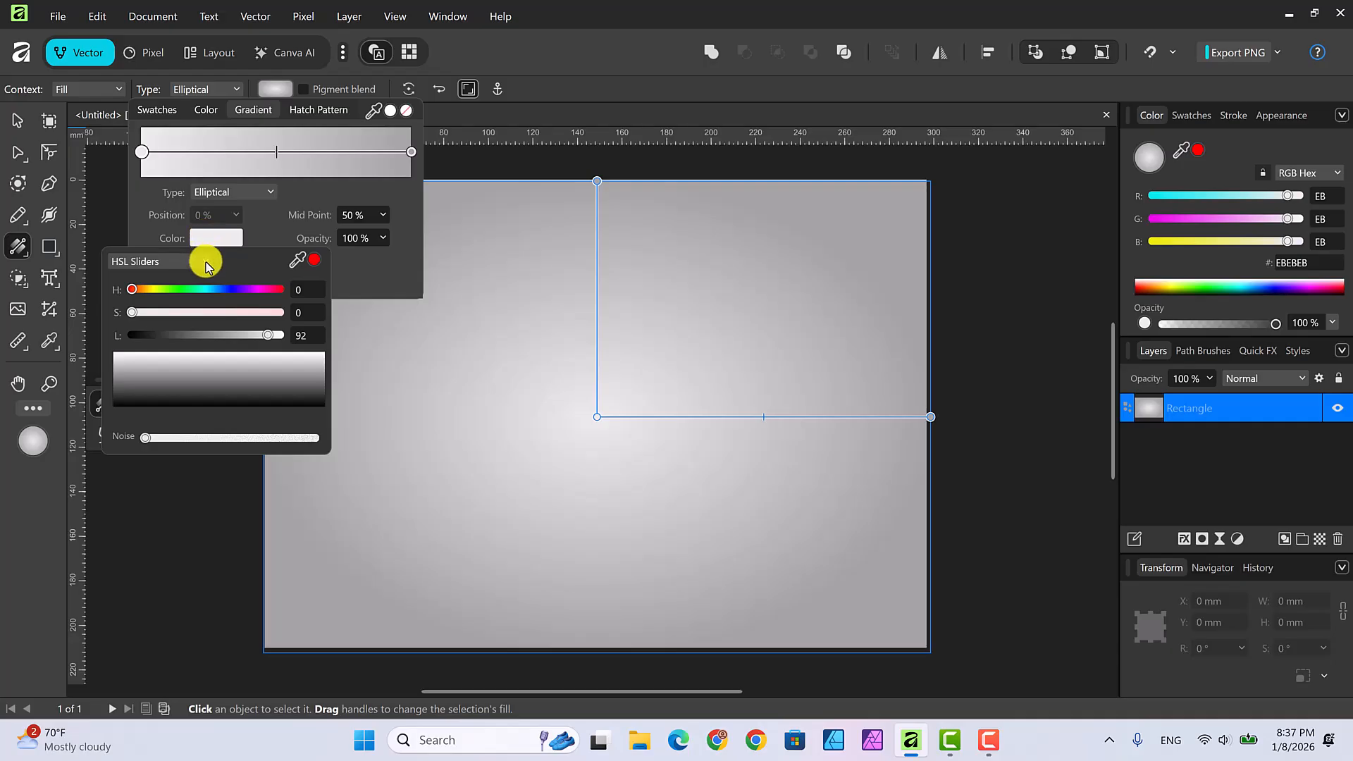
{"action": "left_click", "coordinate": [206, 262]}
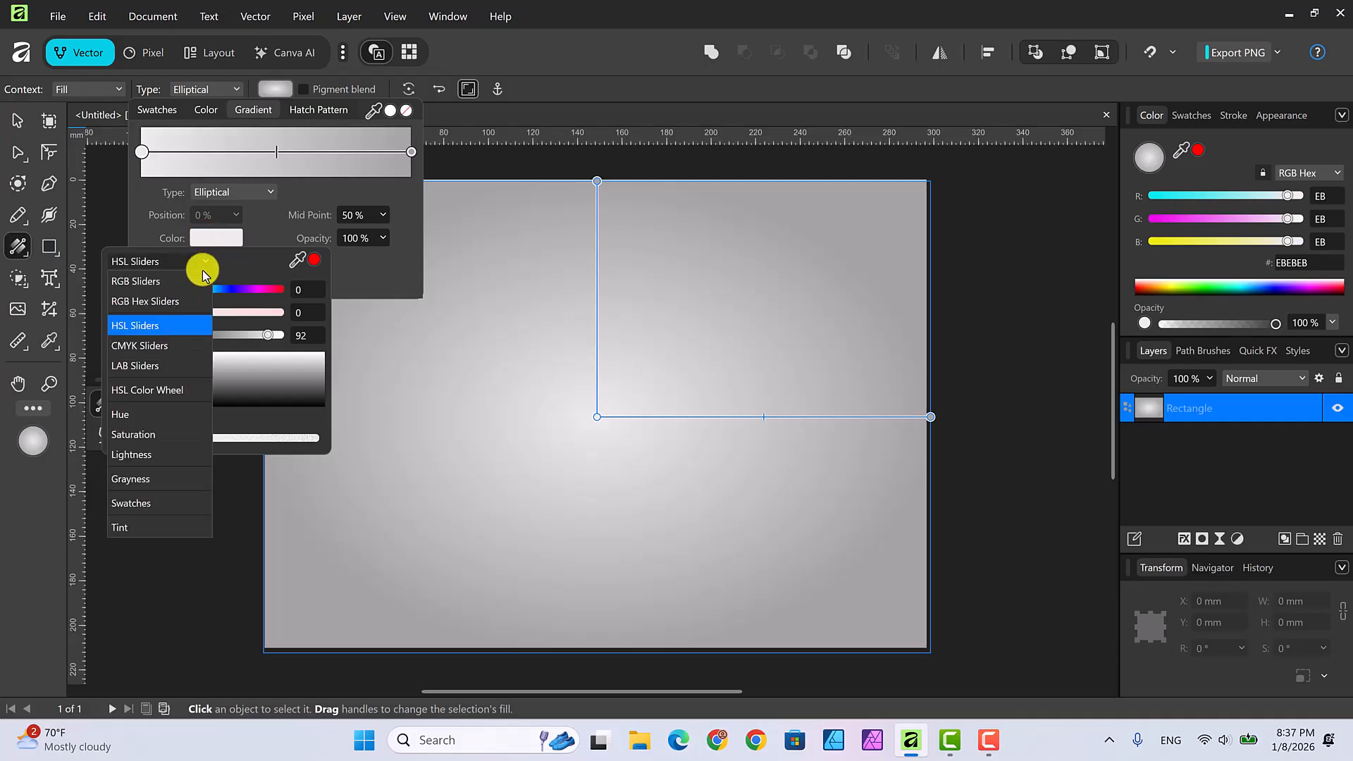
{"action": "left_click", "coordinate": [156, 504]}
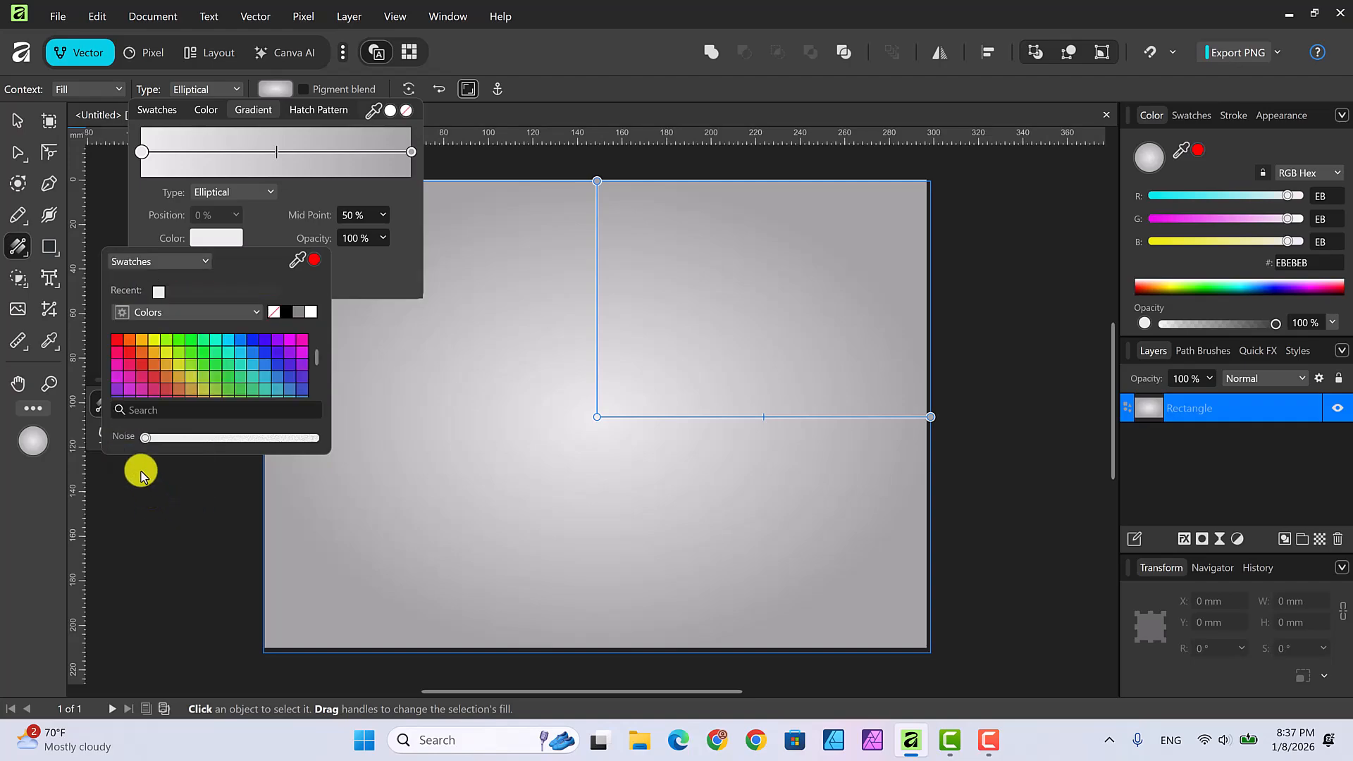
{"action": "left_click", "coordinate": [115, 338]}
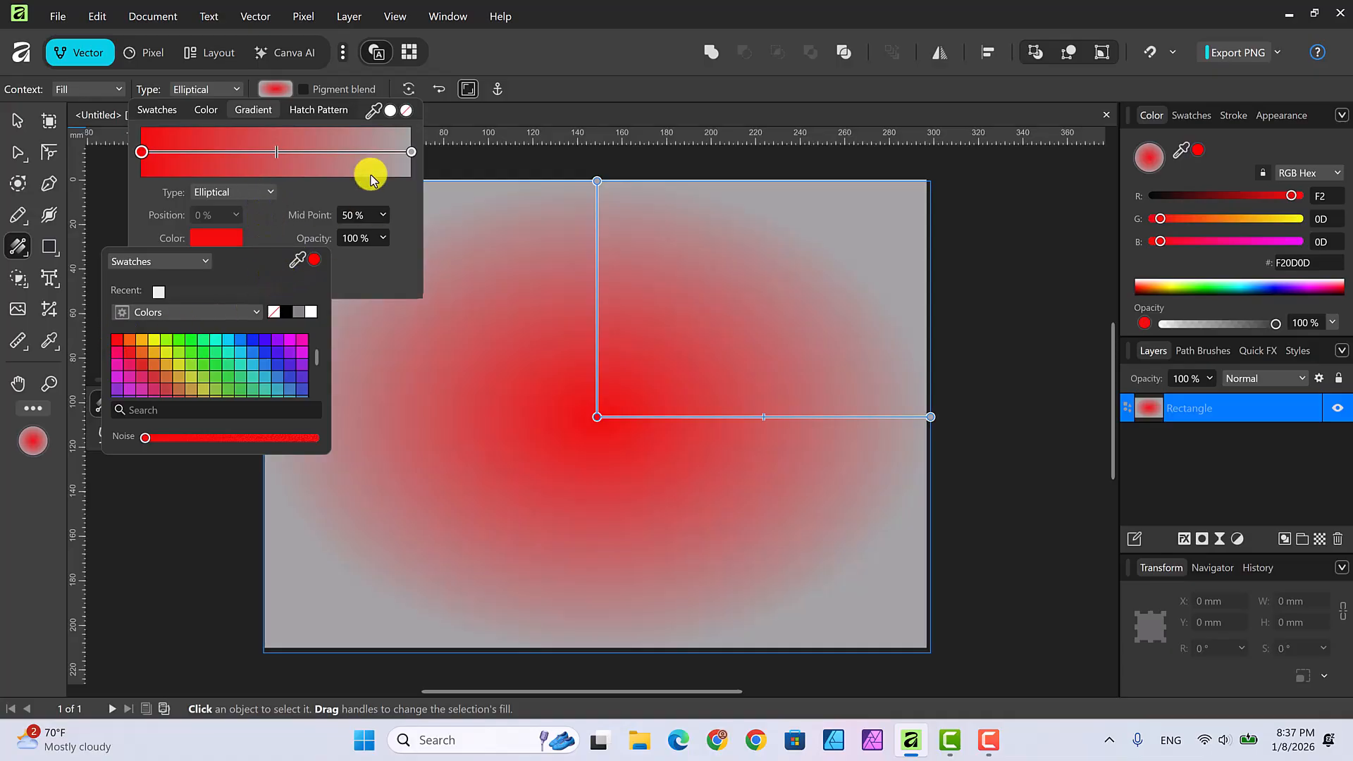
{"action": "left_click", "coordinate": [367, 277]}
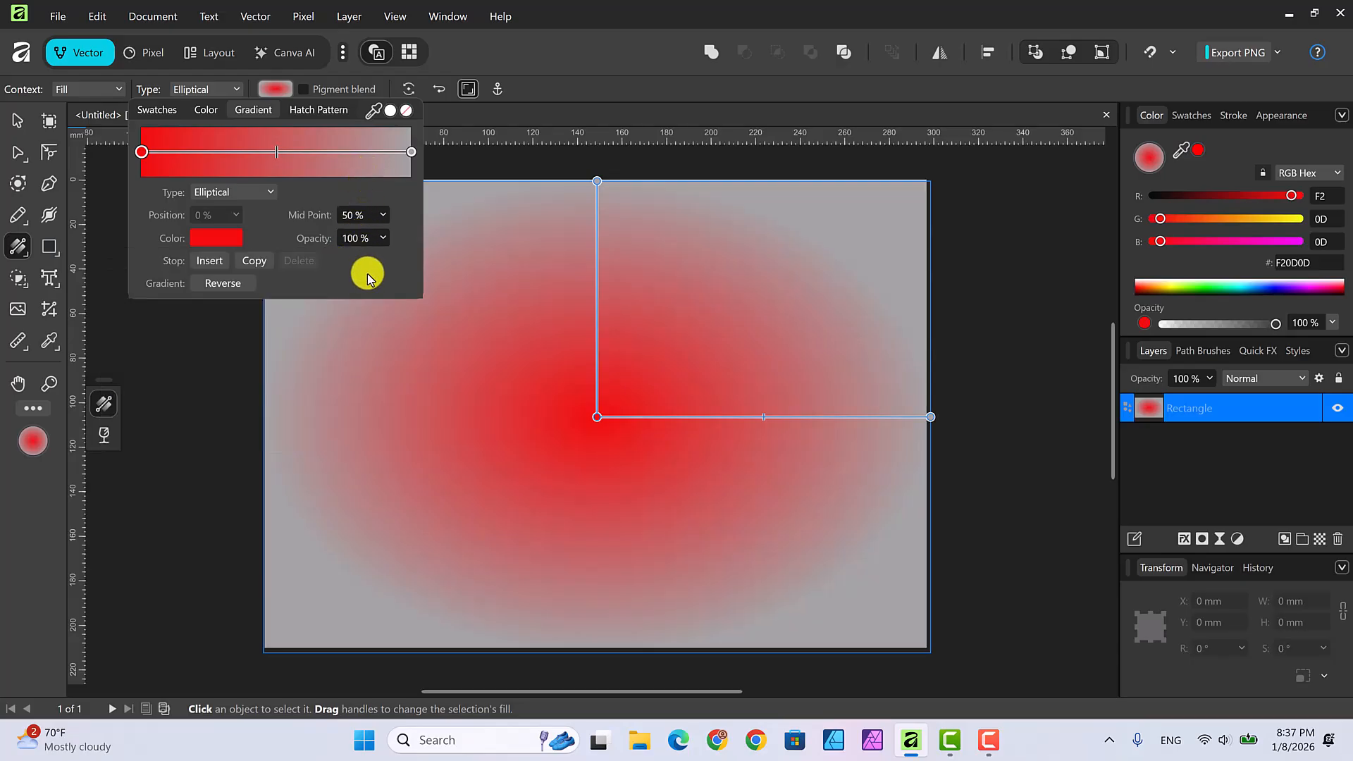
{"action": "left_click", "coordinate": [223, 284]}
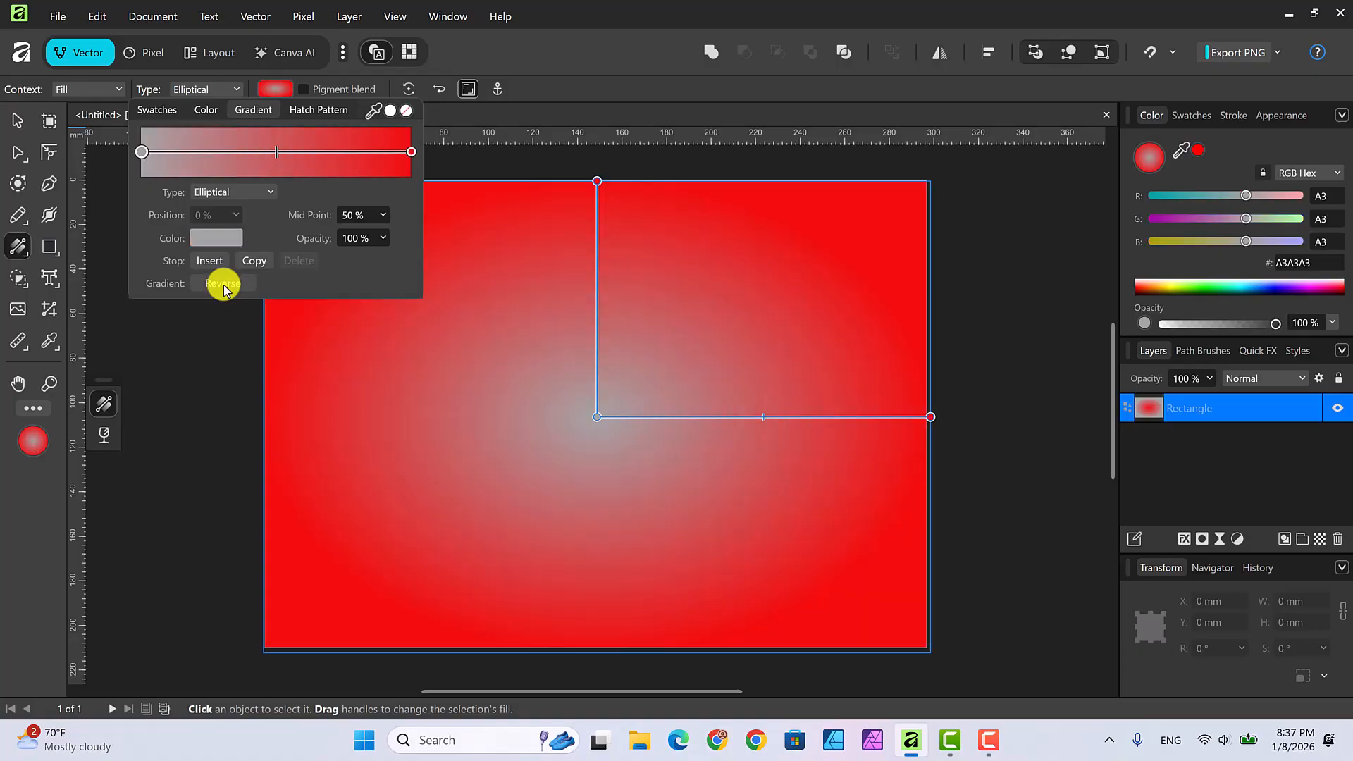
- Set the gradient's centre stop to the magenta-pink swatch F20DAF
{"action": "left_click", "coordinate": [140, 153]}
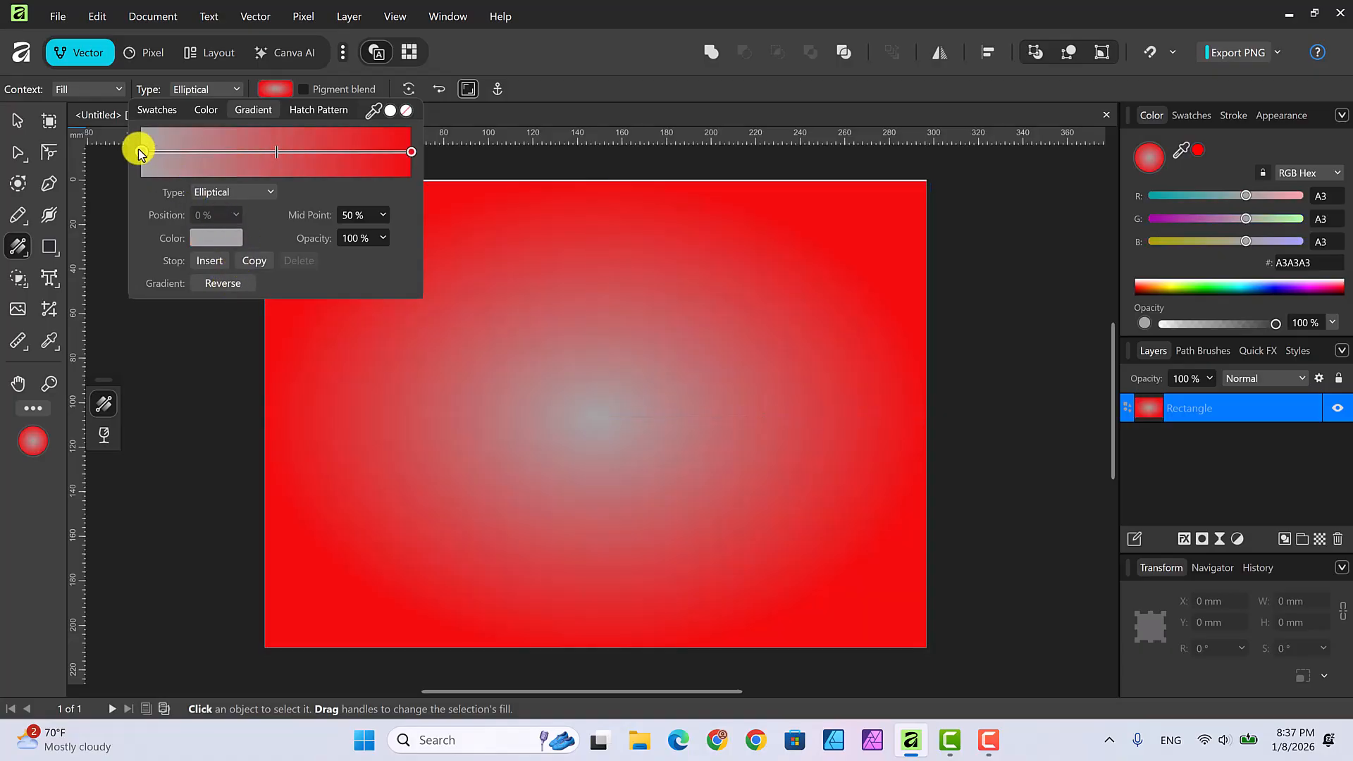
{"action": "left_click", "coordinate": [211, 238]}
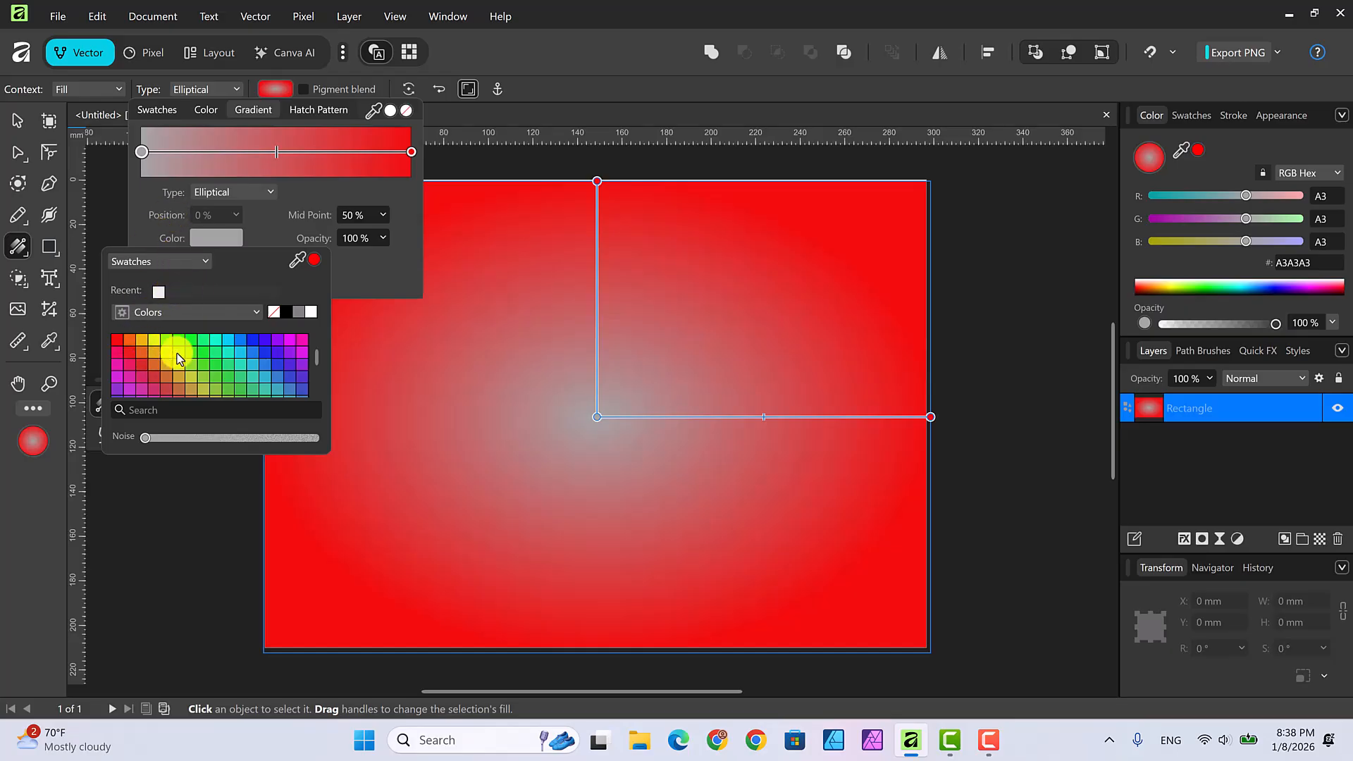
{"action": "left_click", "coordinate": [300, 340]}
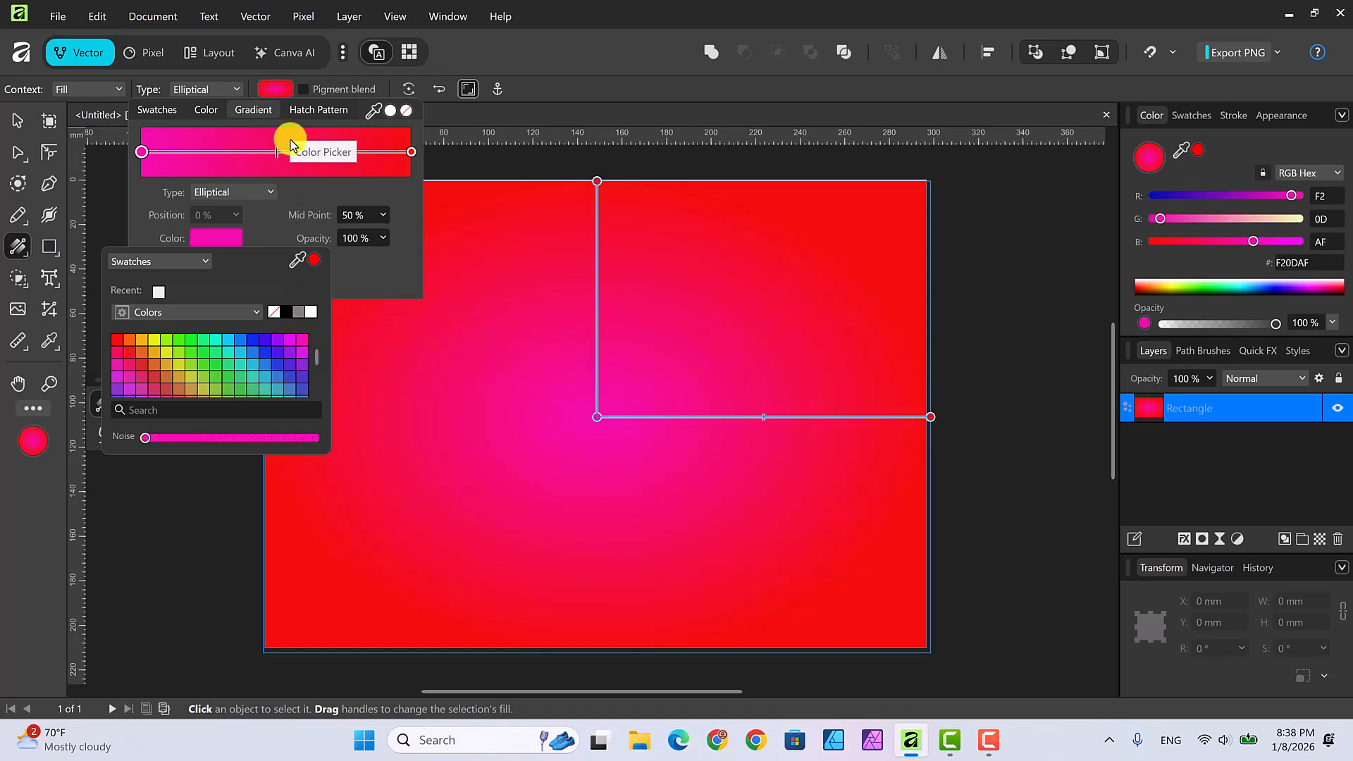
- Change the gradient's outer stop to a crimson red with HSL values 349, 83 and 49, and deselect the rectangle
{"action": "left_click", "coordinate": [411, 153]}
{"action": "left_click", "coordinate": [411, 152]}
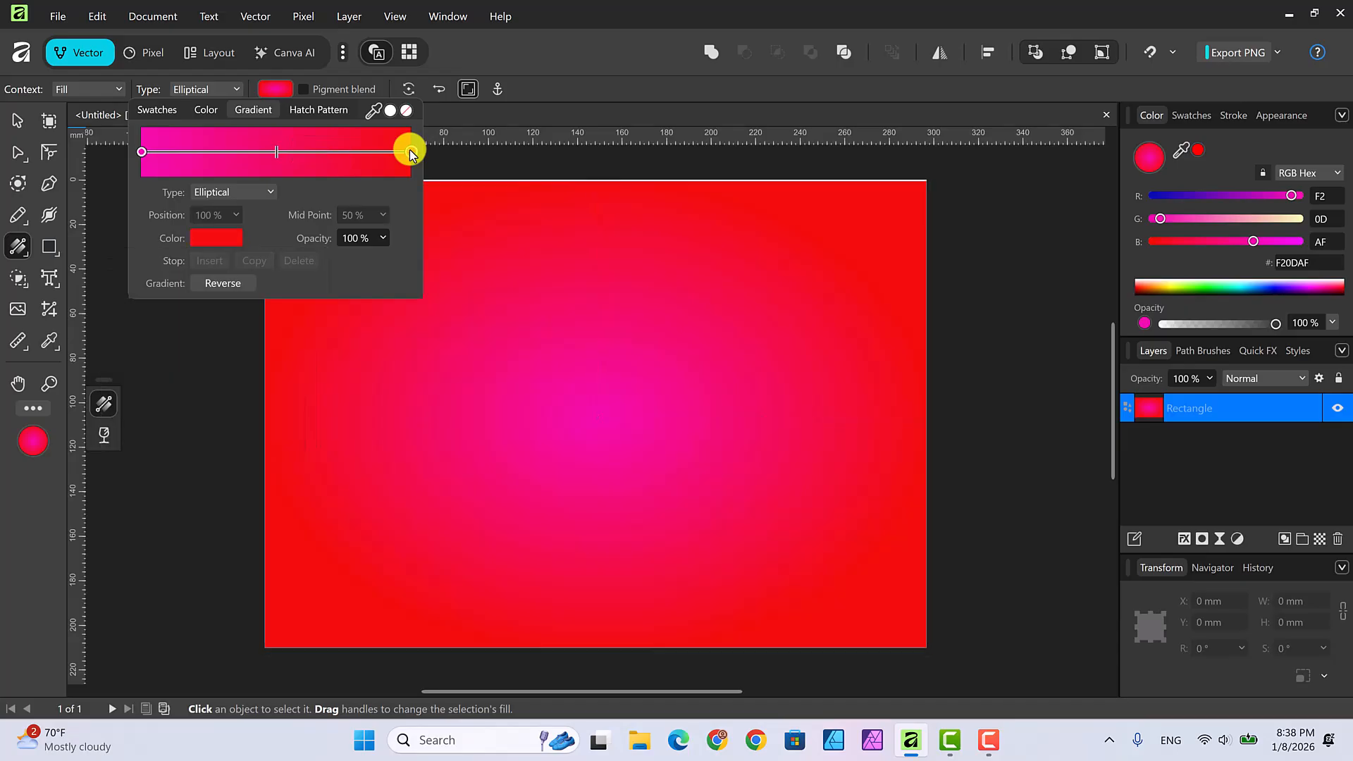
{"action": "left_click", "coordinate": [229, 241]}
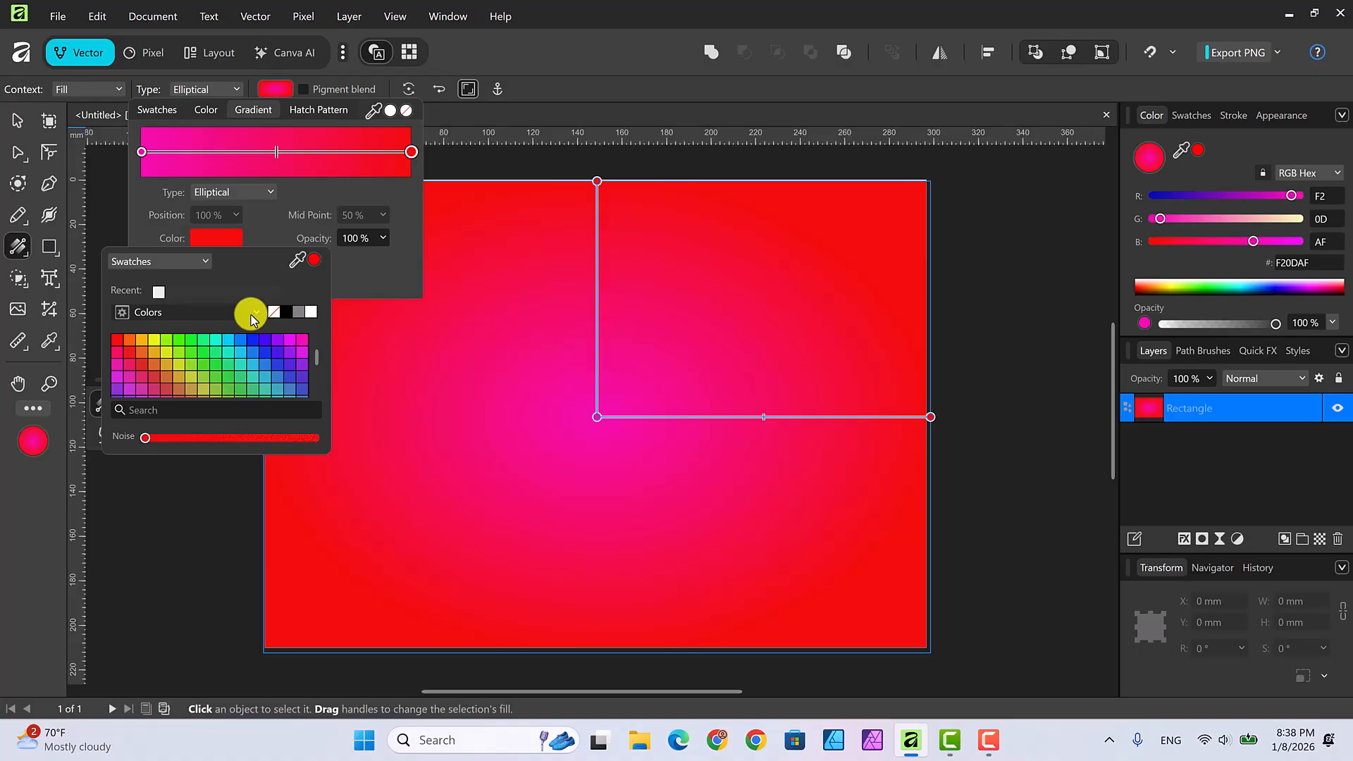
{"action": "left_click", "coordinate": [255, 315]}
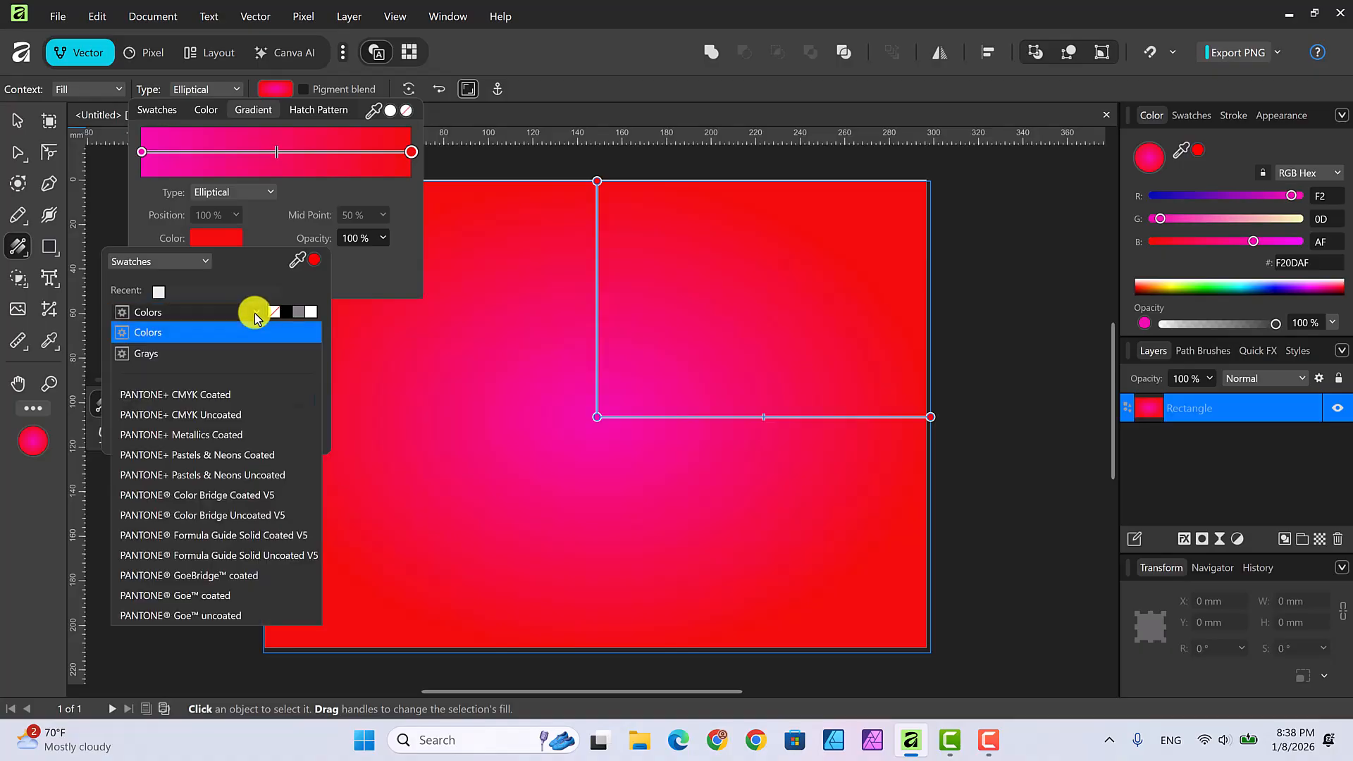
{"action": "left_click", "coordinate": [236, 311]}
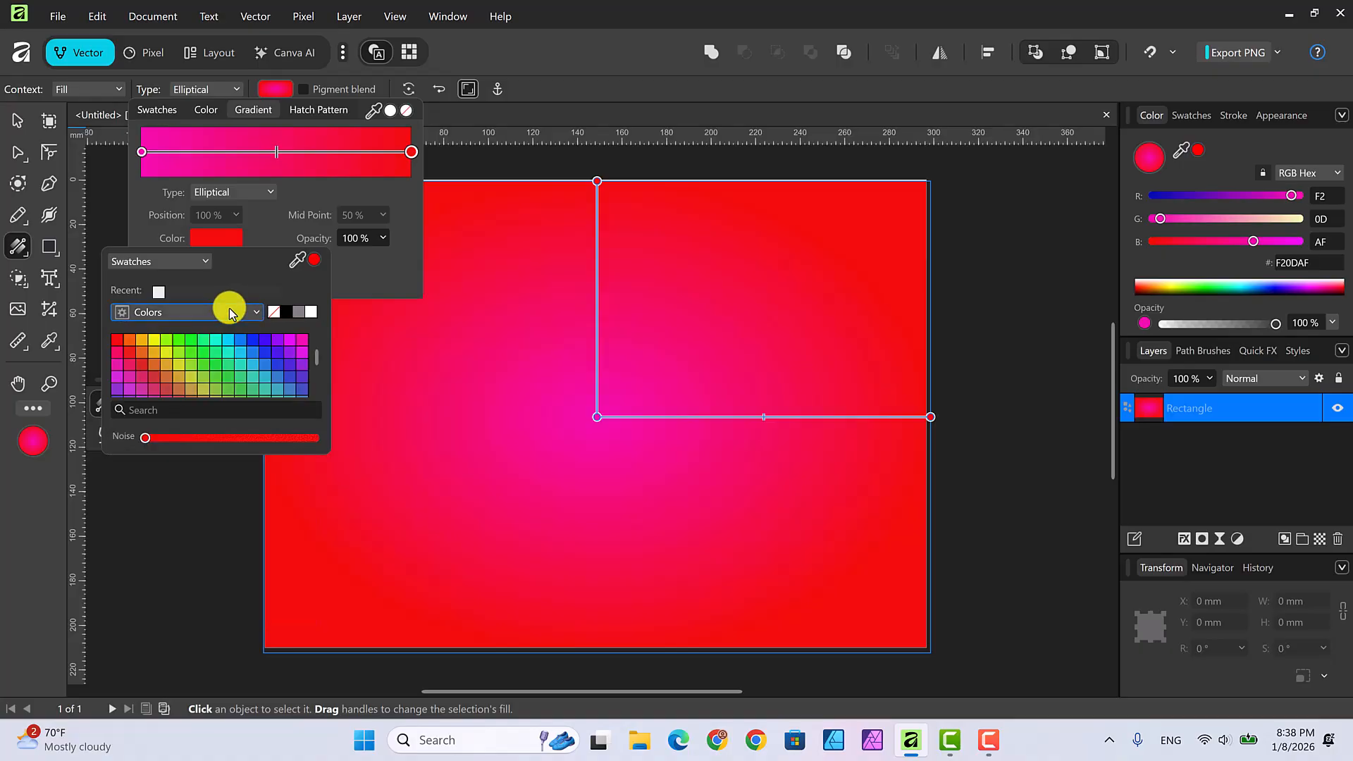
{"action": "left_click", "coordinate": [203, 262]}
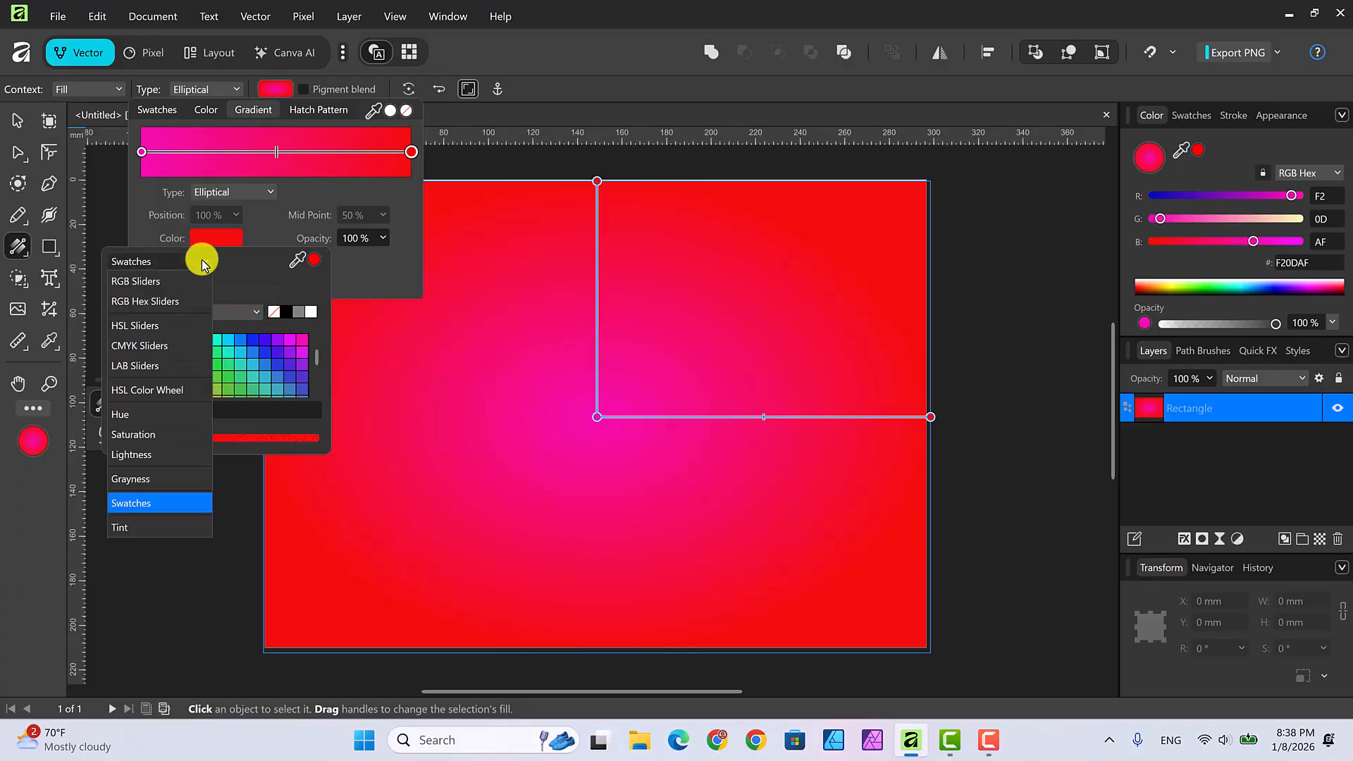
{"action": "left_click", "coordinate": [149, 328]}
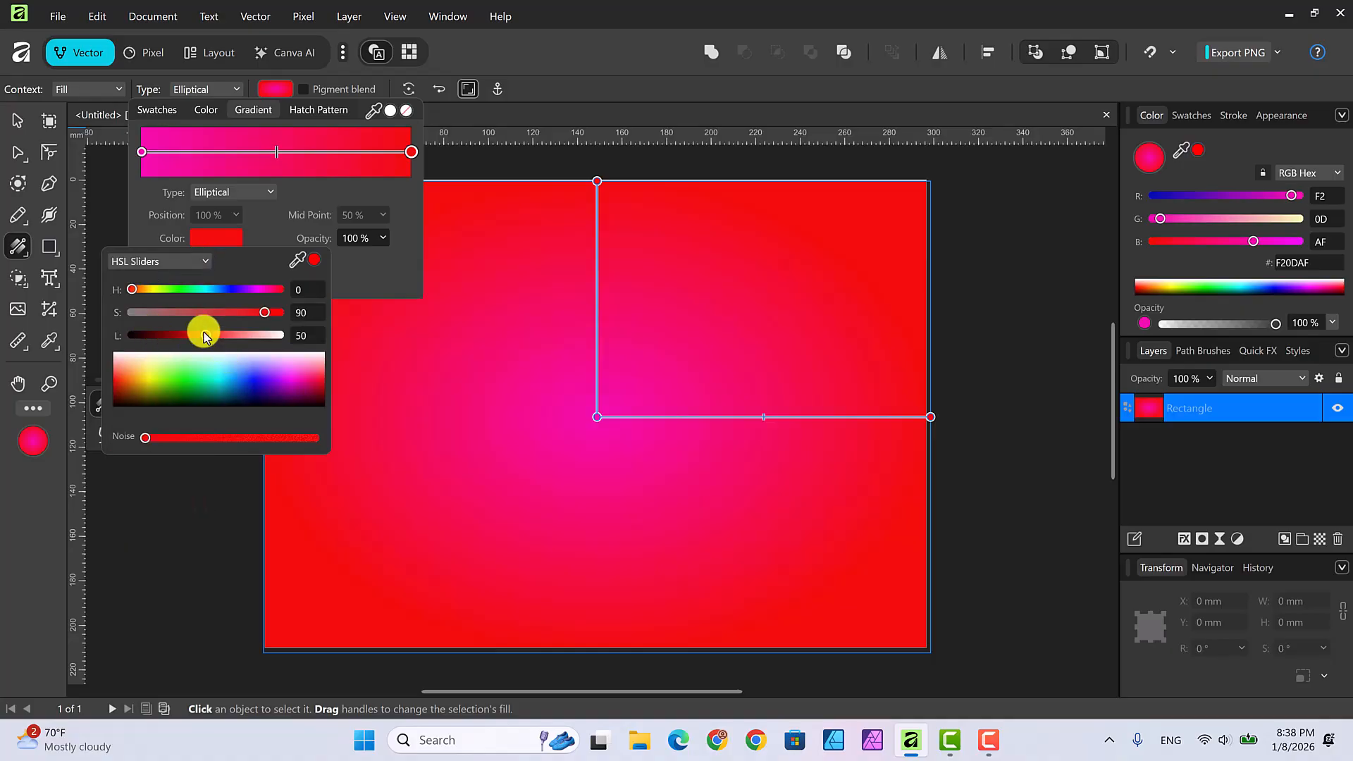
{"action": "left_click_drag", "start_coordinate": [204, 333], "coordinate": [255, 315]}
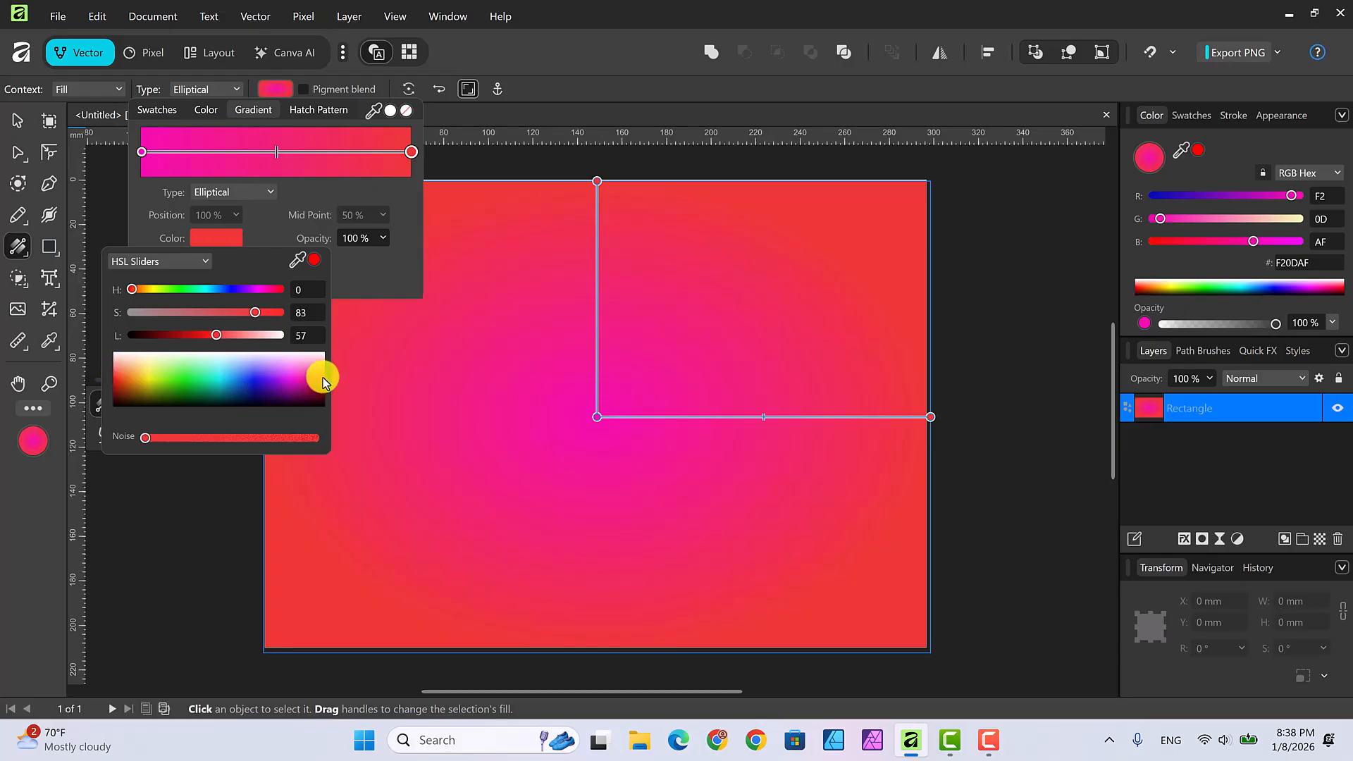
{"action": "left_click_drag", "start_coordinate": [319, 384], "coordinate": [317, 380]}
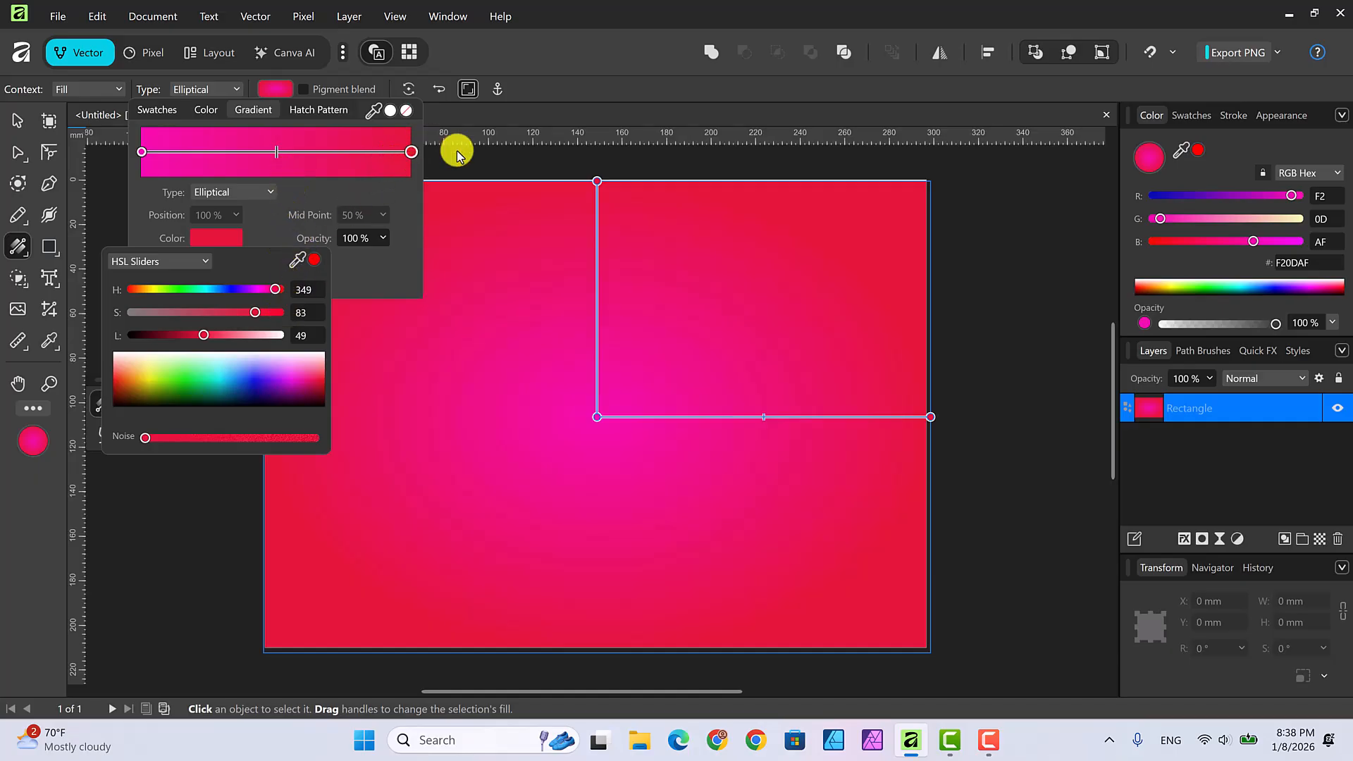
{"action": "left_click", "coordinate": [1019, 496]}
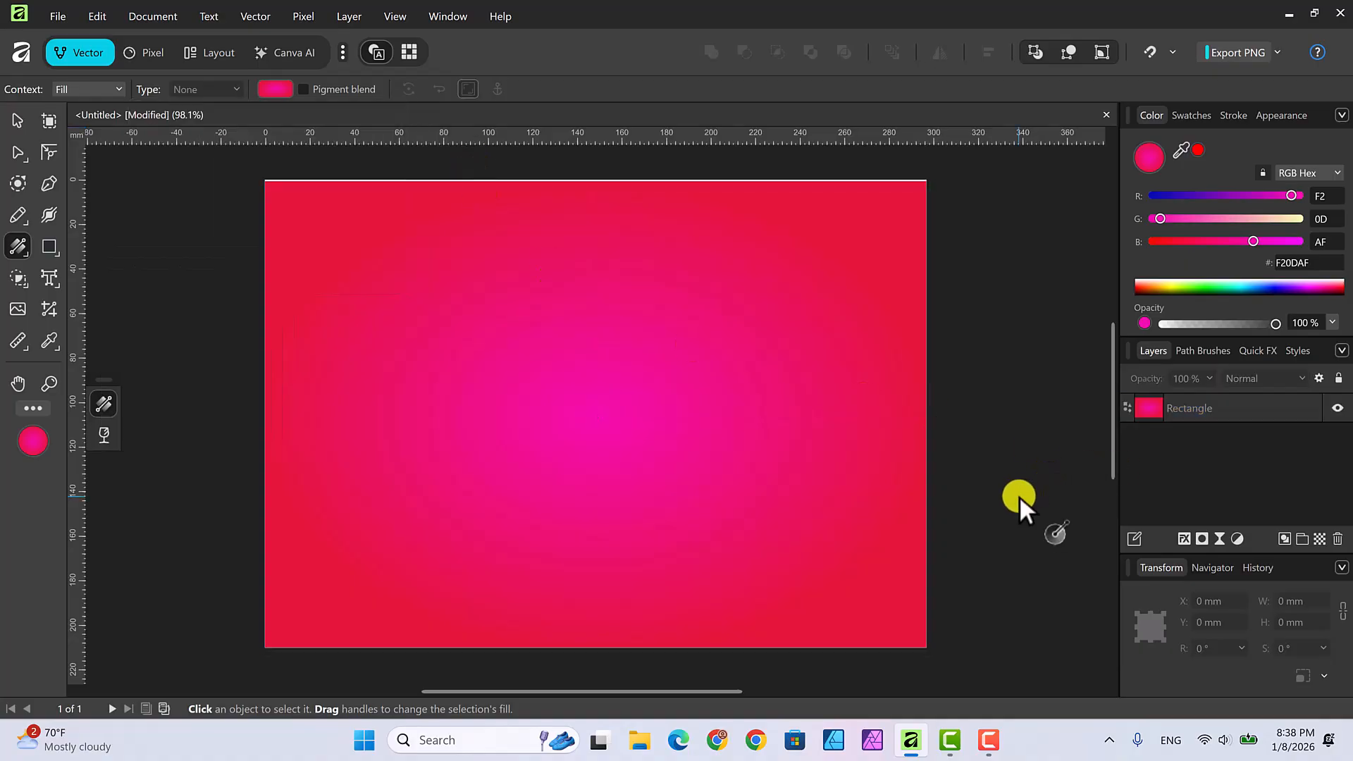
- Stretch the background rectangle's top edge slightly past the page edge, to a height of about 212.8 mm, and deselect it
{"action": "left_click", "coordinate": [16, 119]}
{"action": "left_click", "coordinate": [589, 223]}
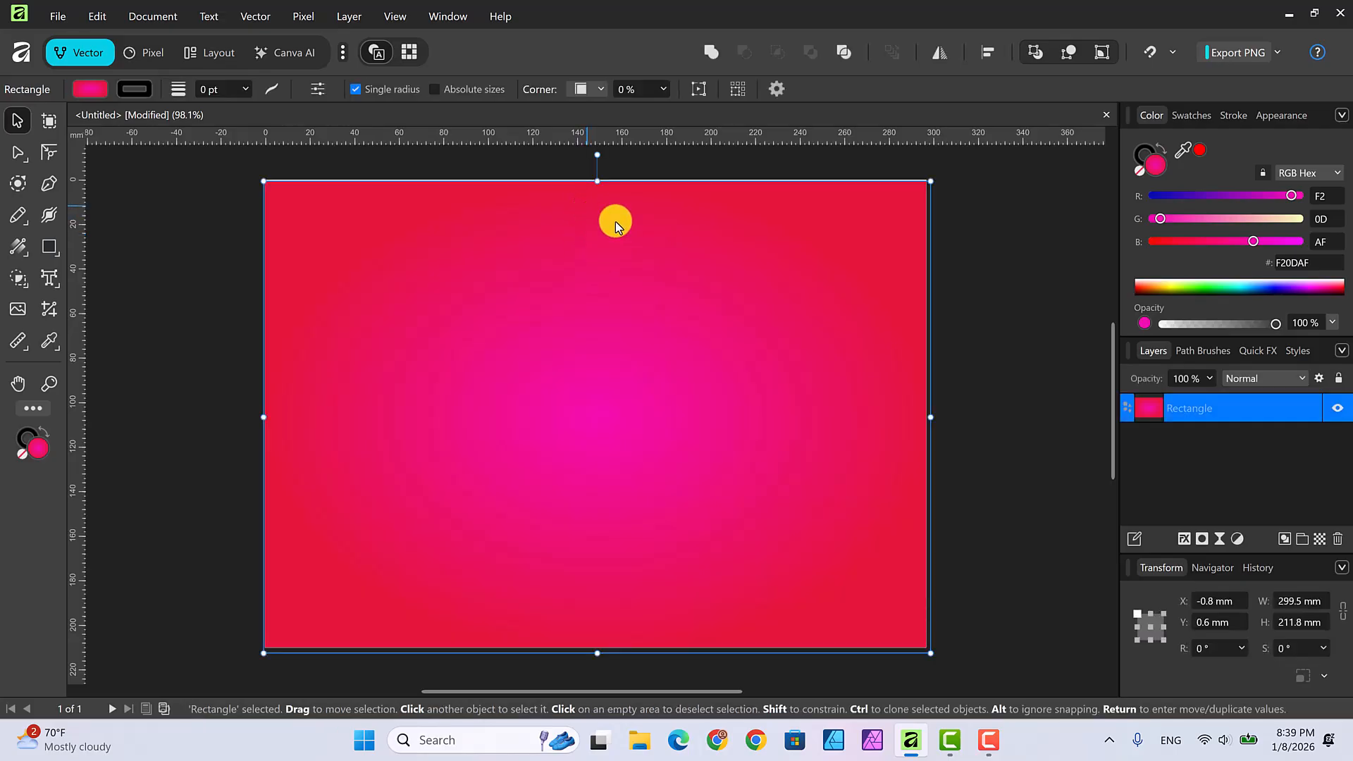
{"action": "left_click_drag", "start_coordinate": [598, 183], "coordinate": [598, 181]}
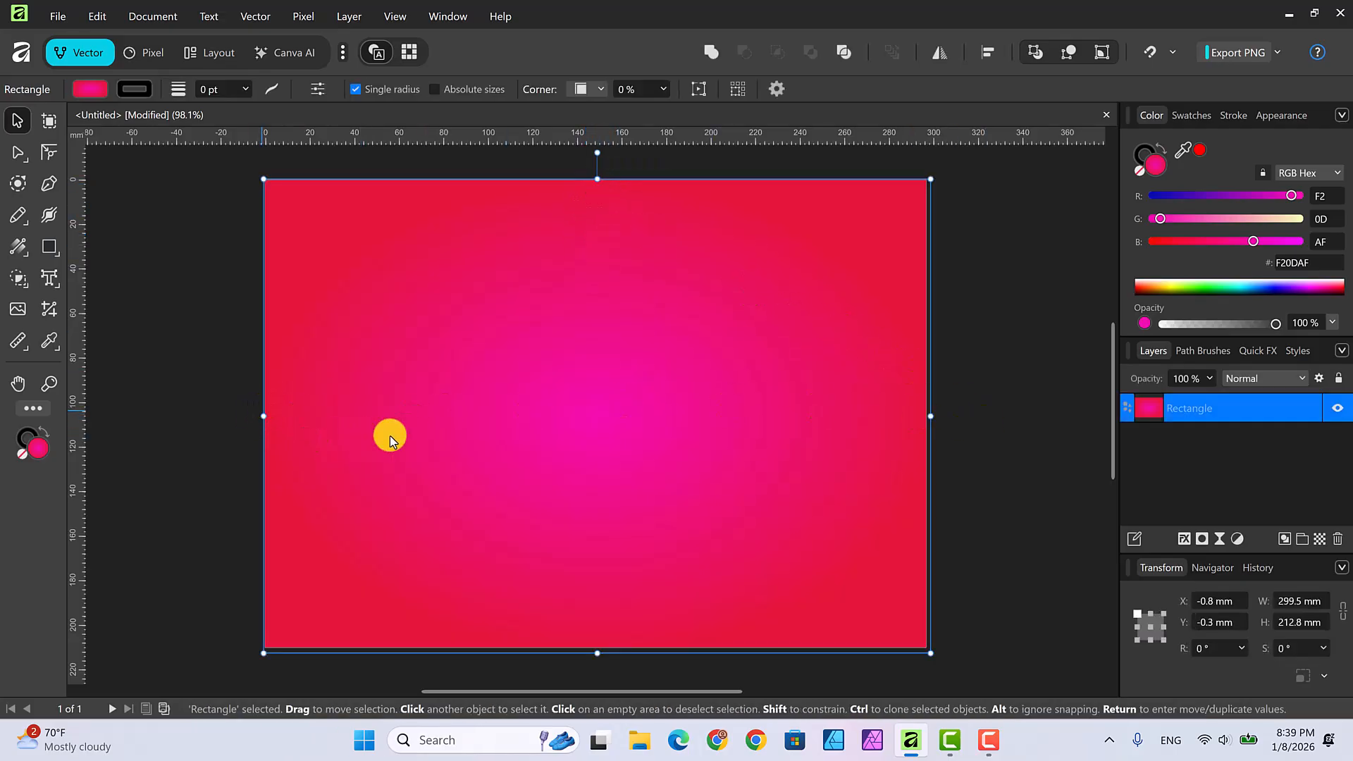
{"action": "left_click", "coordinate": [995, 463]}
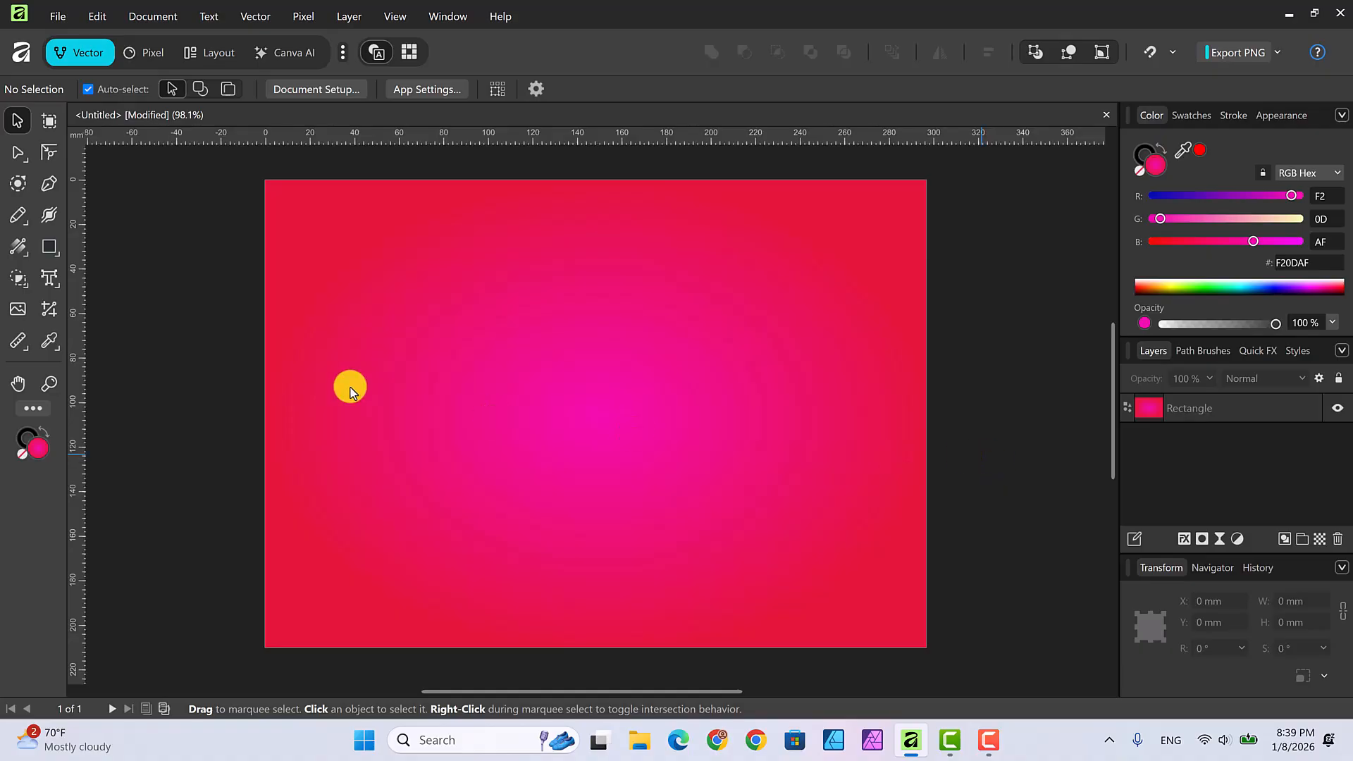
- Draw a heart shape about 137 by 102.7 mm and move it to the centre of the page
{"action": "left_click", "coordinate": [57, 255]}
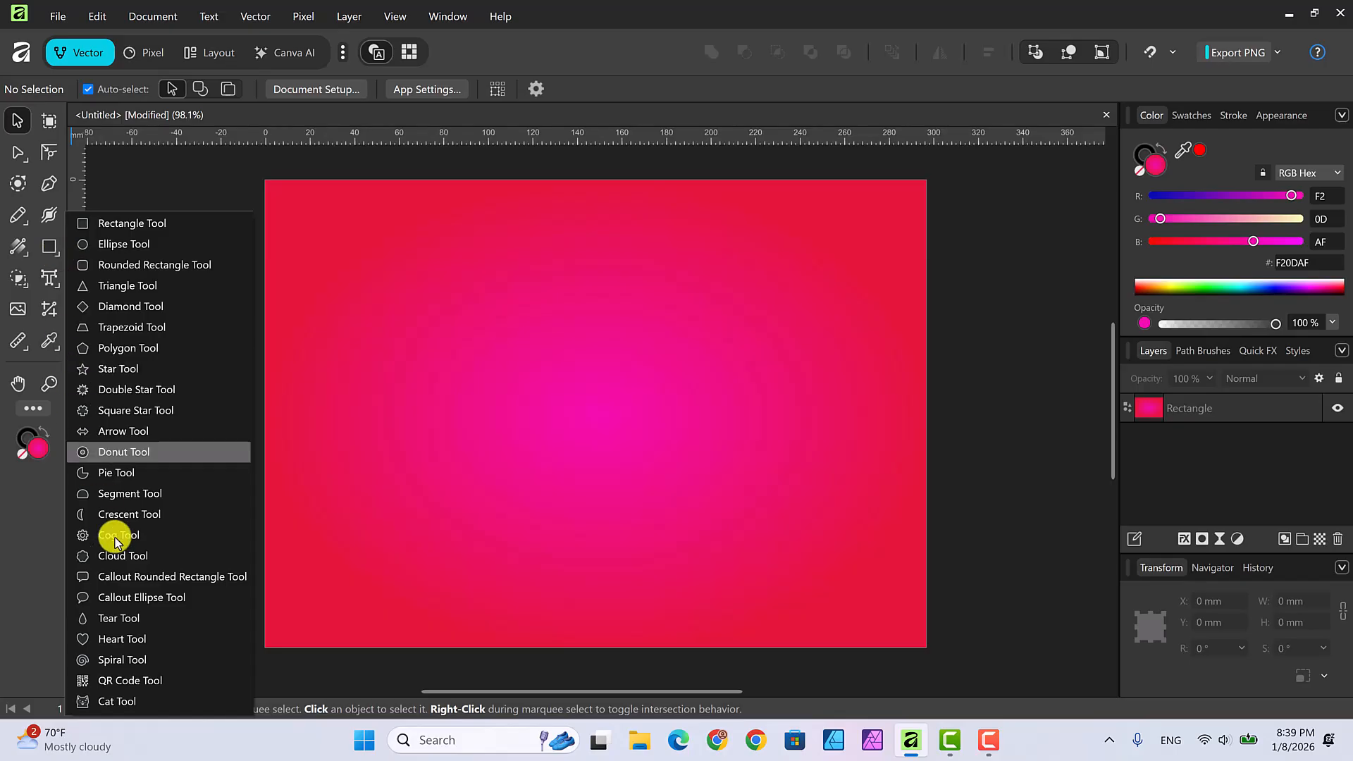
{"action": "left_click", "coordinate": [133, 639]}
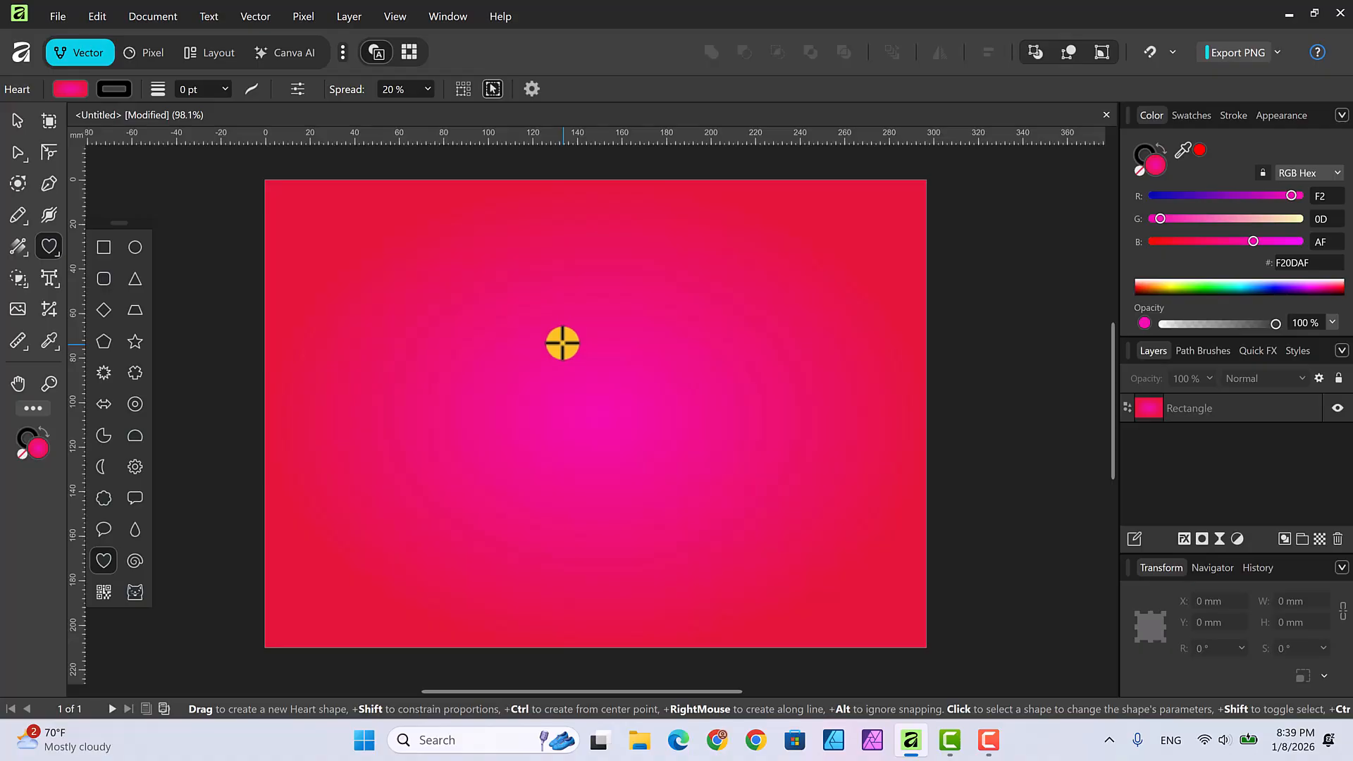
{"action": "left_click_drag", "start_coordinate": [535, 343], "coordinate": [817, 583]}
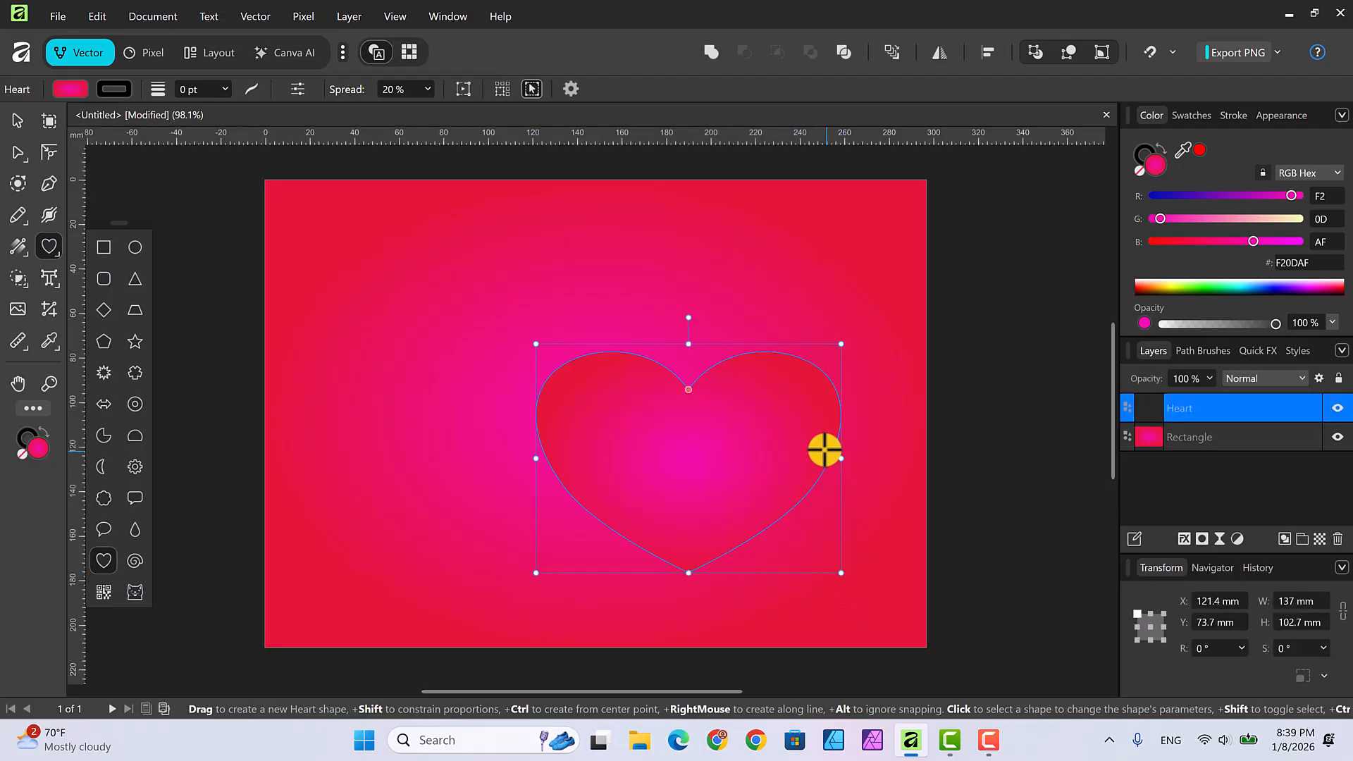
{"action": "left_click", "coordinate": [16, 119]}
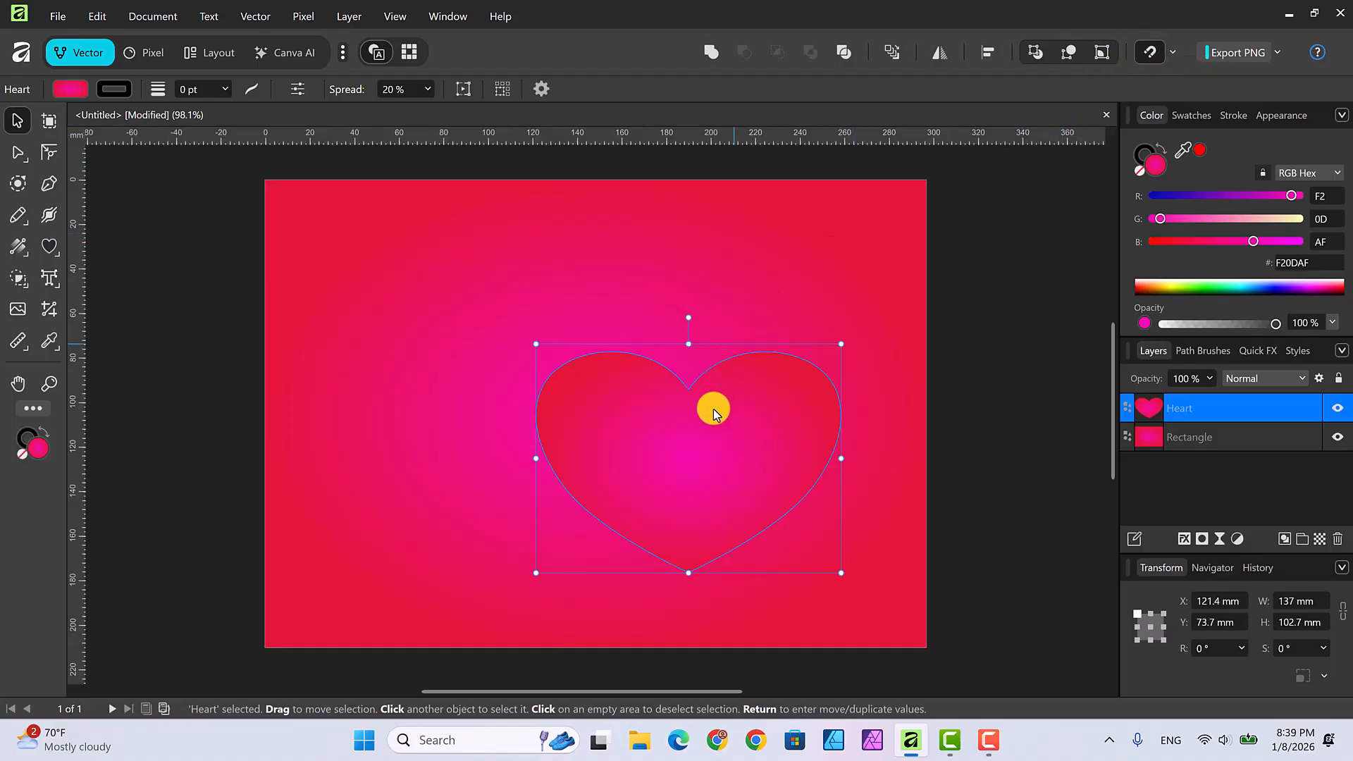
{"action": "left_click_drag", "start_coordinate": [713, 412], "coordinate": [622, 368]}
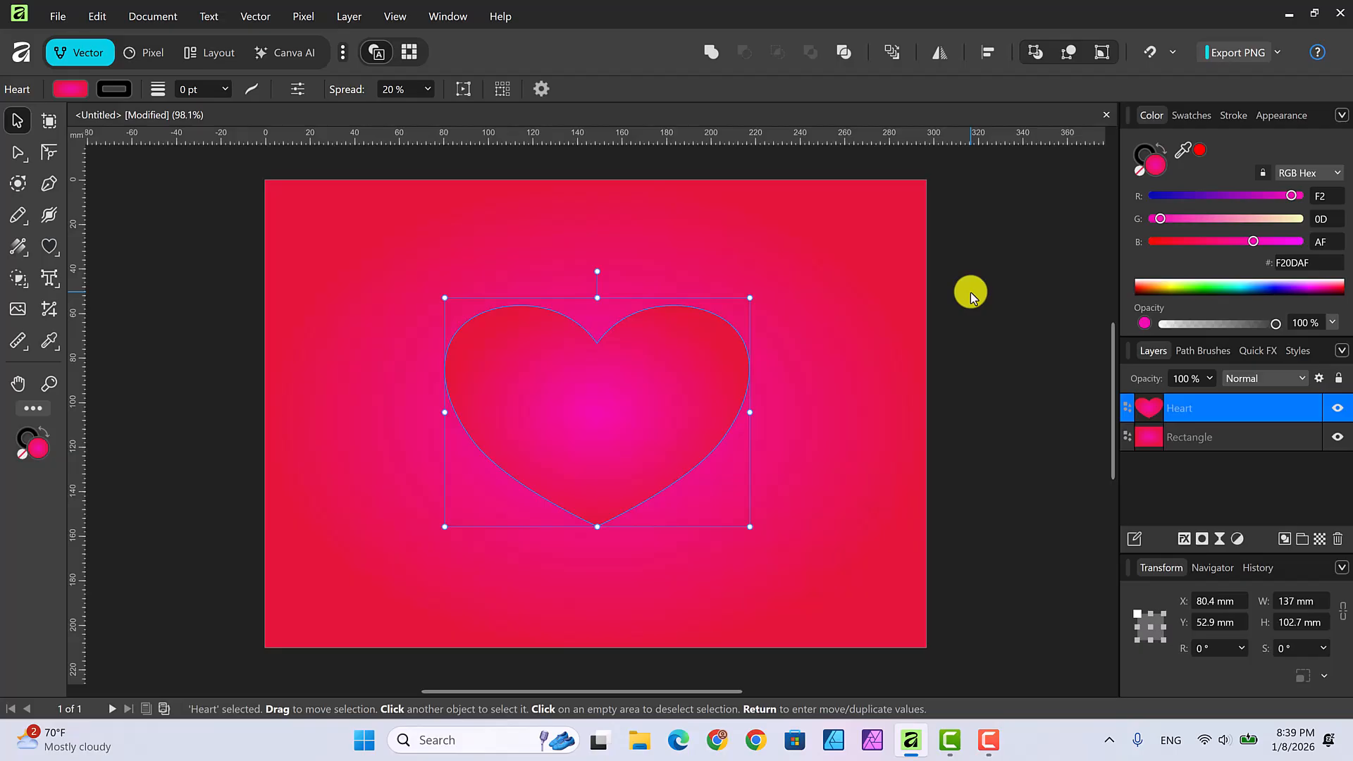
- Fill the heart with the dark colour 2B1016 and raise its blue component to hex 20
{"action": "left_click", "coordinate": [1144, 154]}
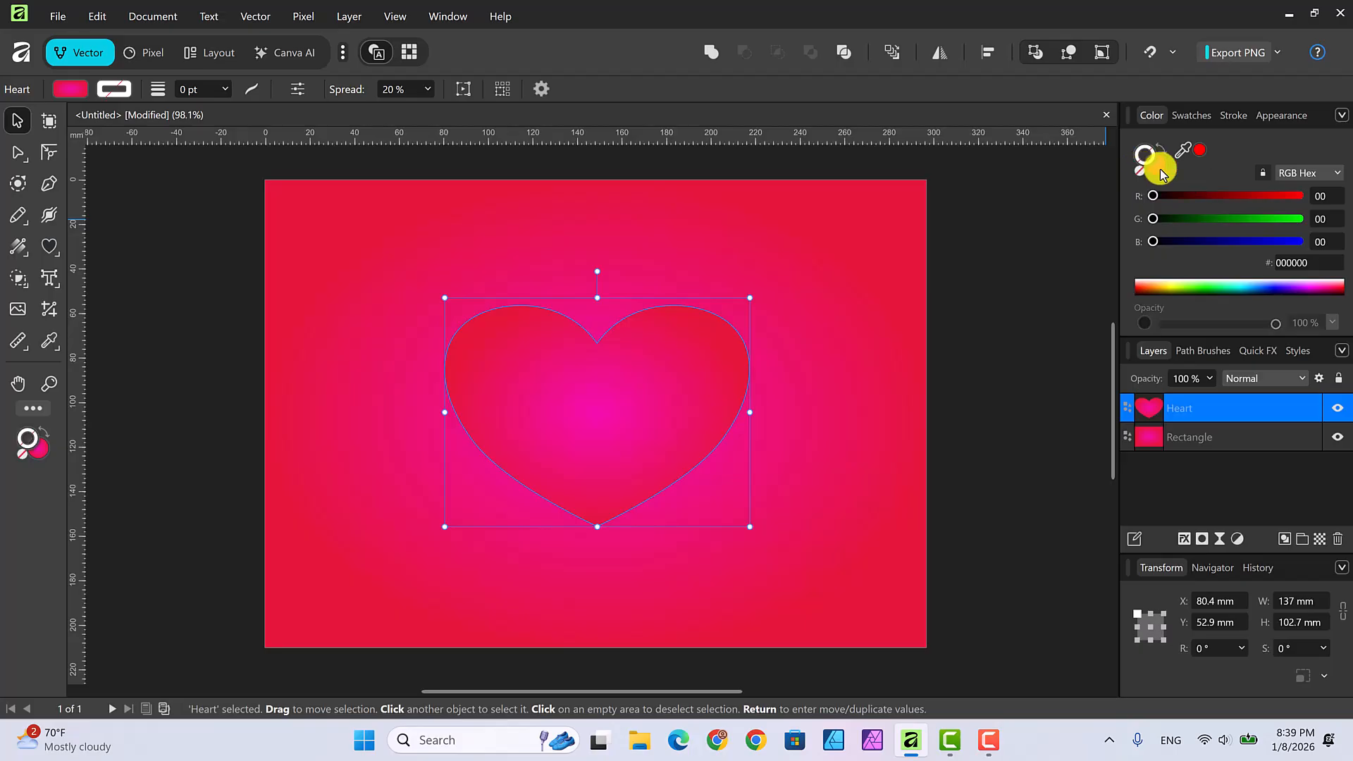
{"action": "left_click", "coordinate": [1159, 169]}
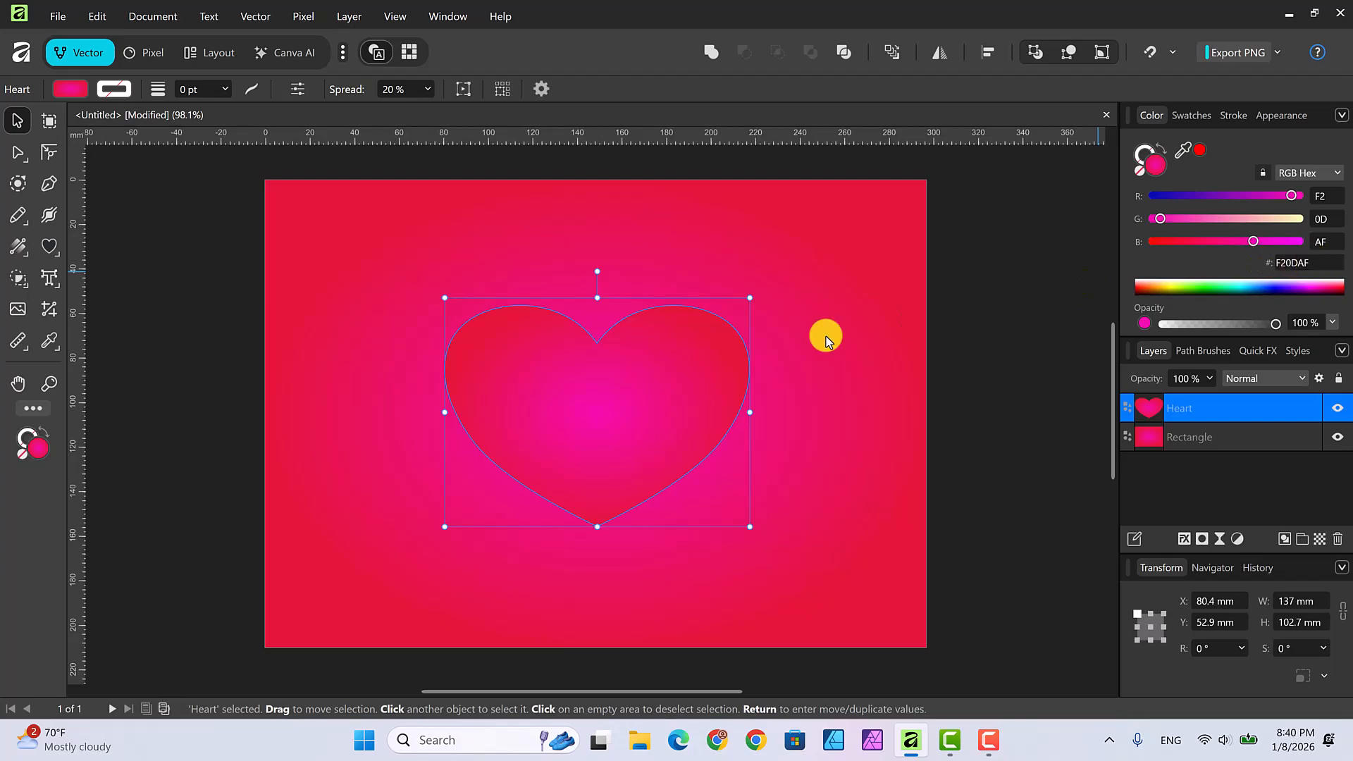
{"action": "left_click", "coordinate": [1312, 263]}
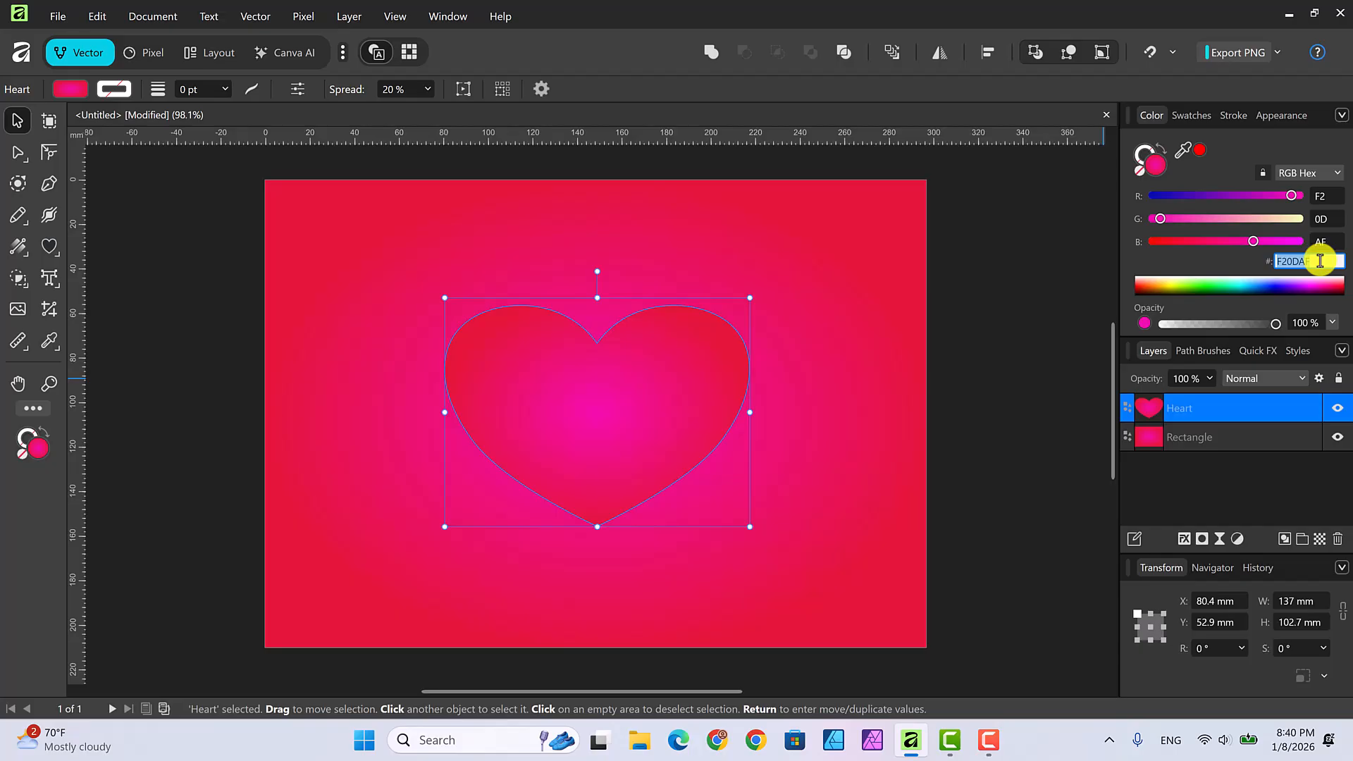
{"action": "type", "text": "2B1016"}
{"action": "key", "text": "Return"}
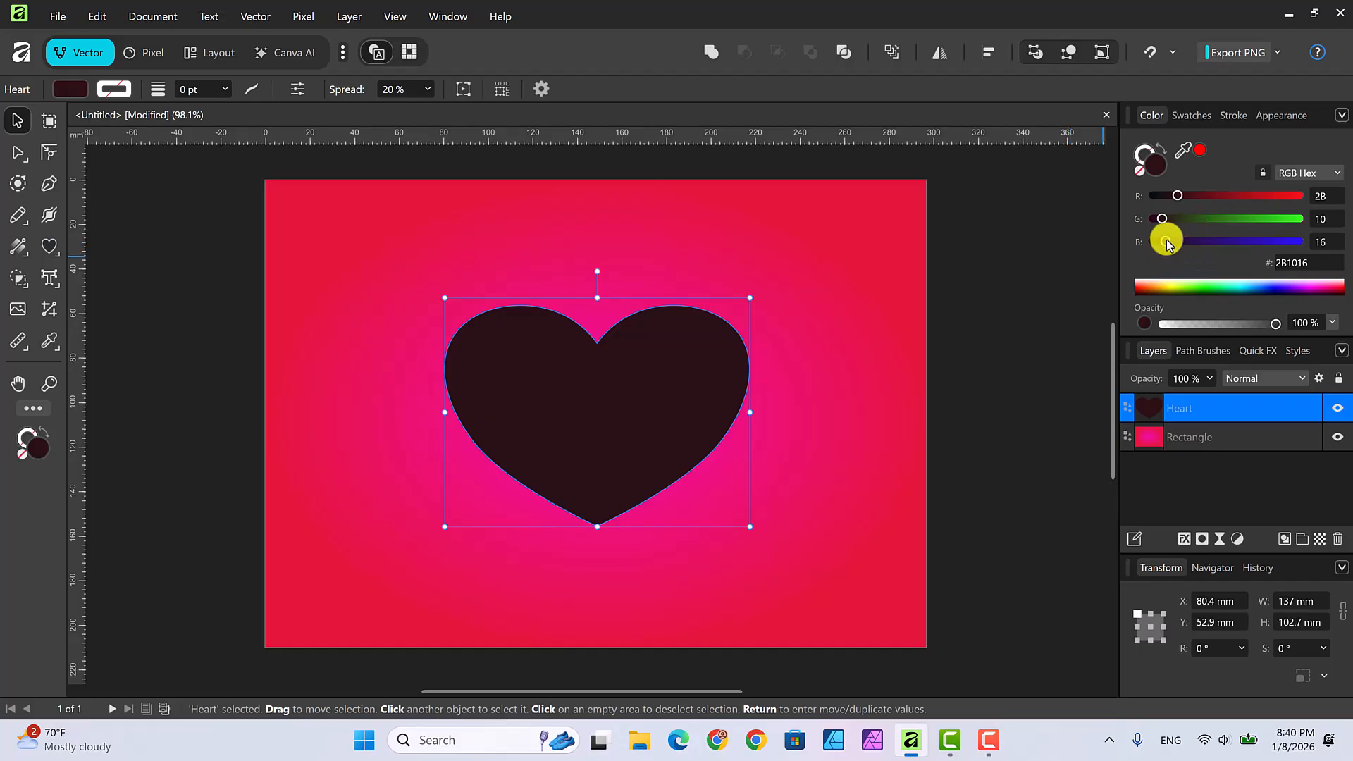
{"action": "left_click_drag", "start_coordinate": [1166, 239], "coordinate": [1181, 243]}
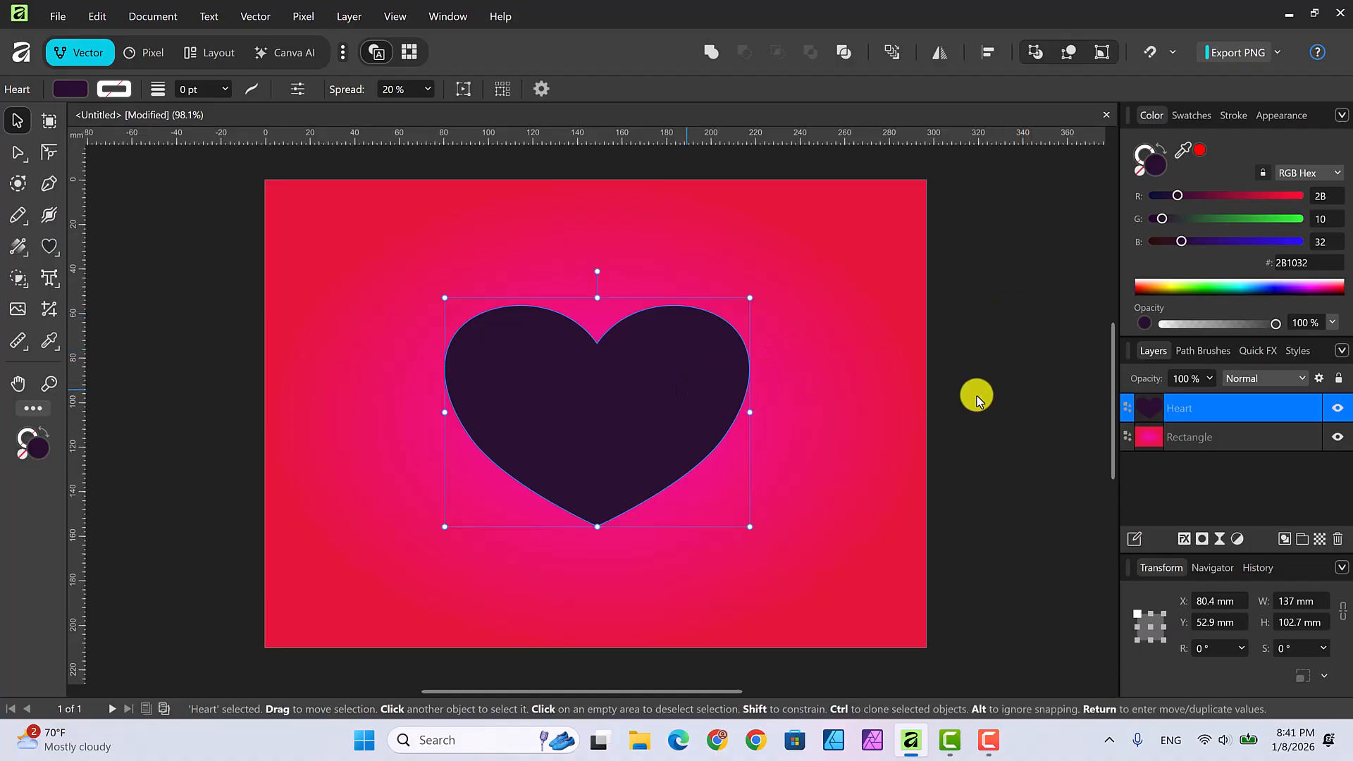
{"action": "left_click_drag", "start_coordinate": [1177, 255], "coordinate": [1169, 236]}
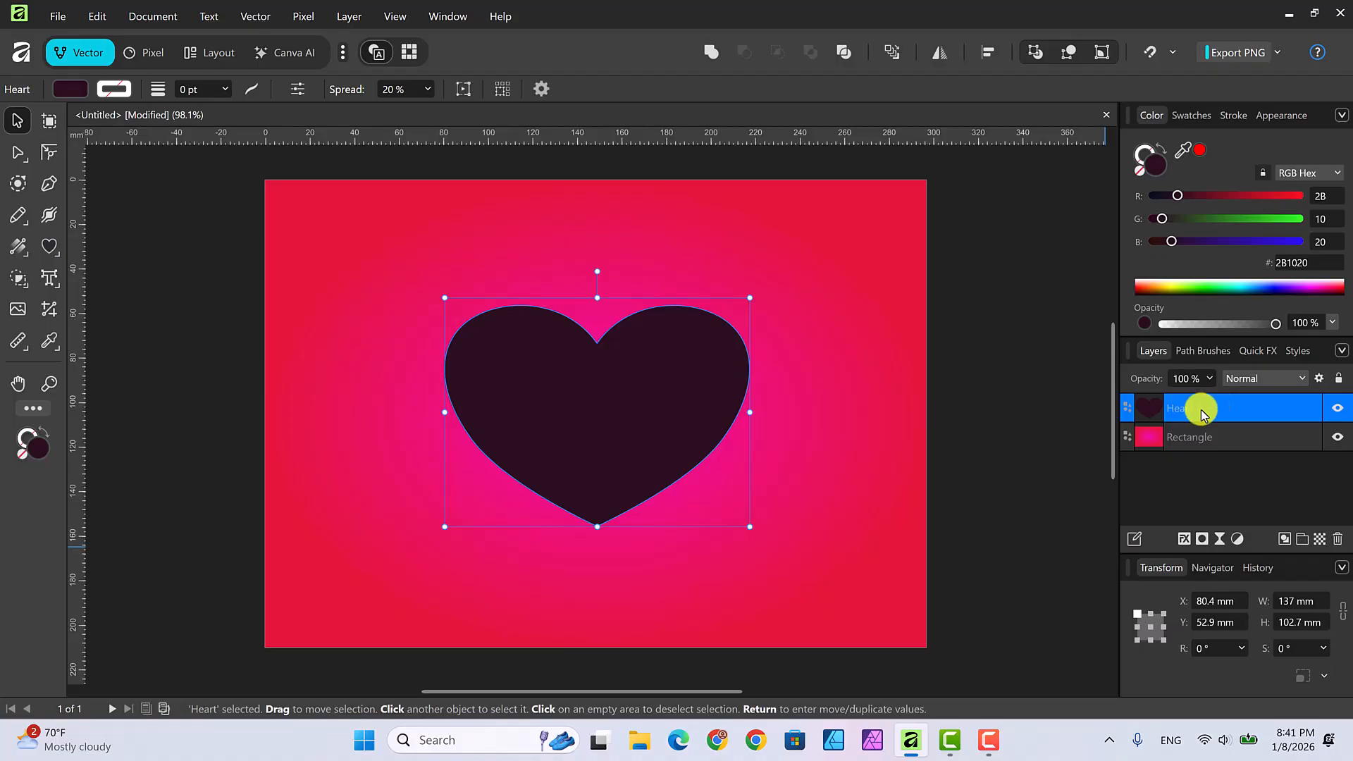
- Add a Bevel / Emboss layer effect to the heart with type Inner and a radius of about 59.4 px
{"action": "left_click", "coordinate": [1184, 540]}
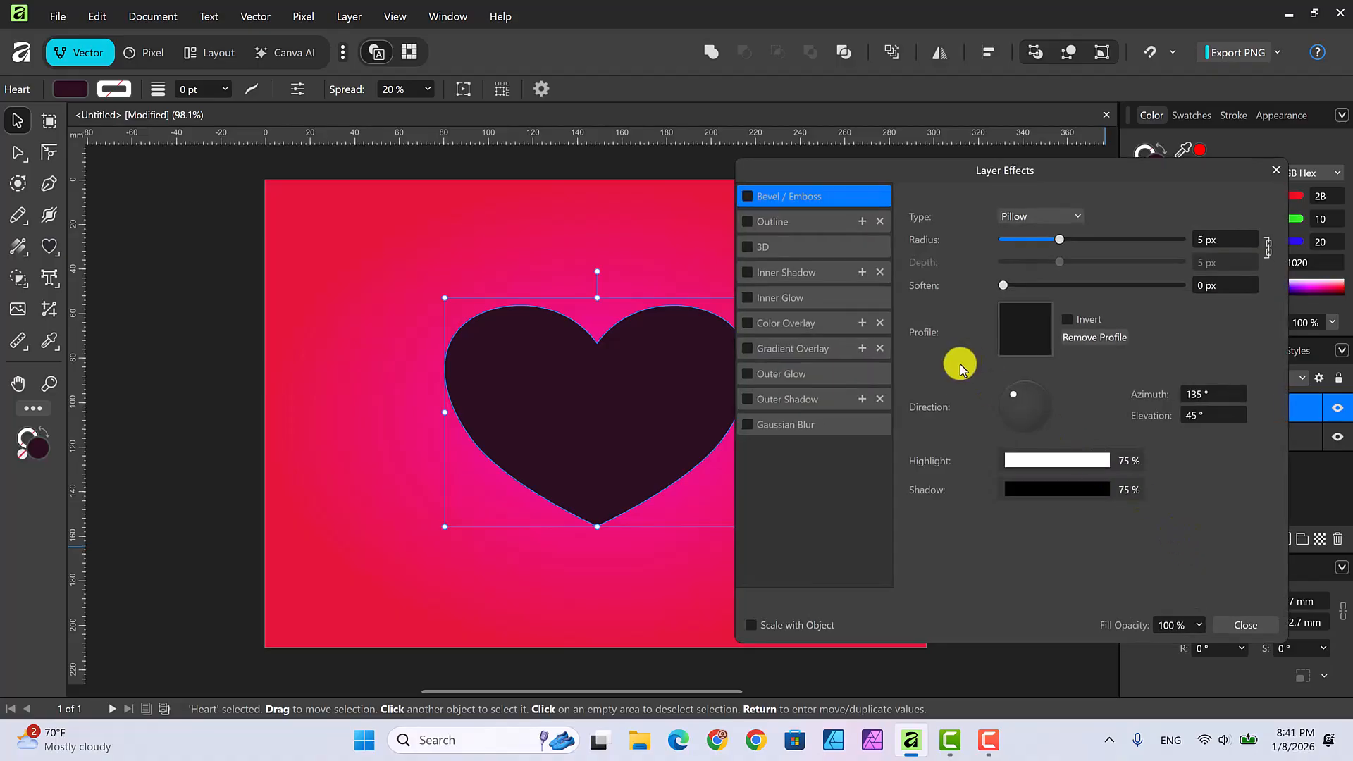
{"action": "left_click", "coordinate": [749, 195]}
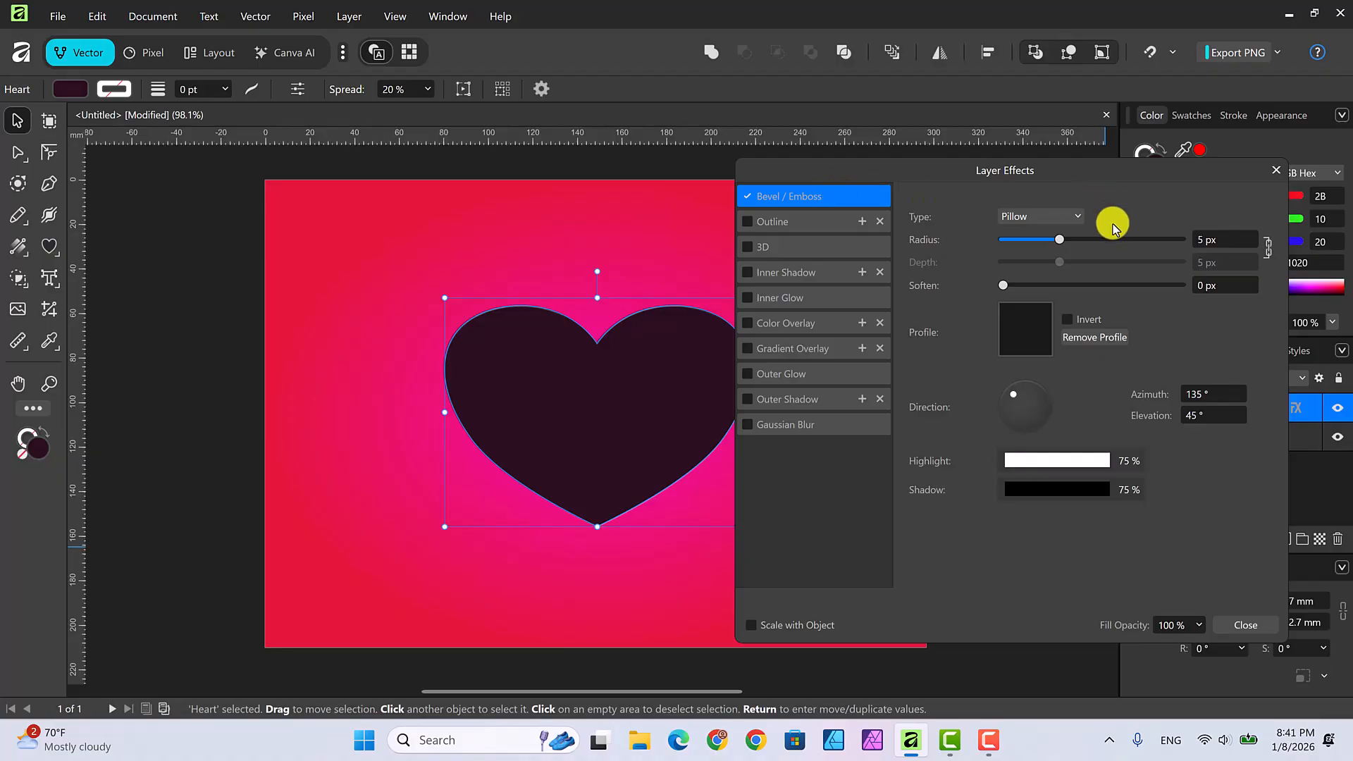
{"action": "left_click", "coordinate": [1076, 217]}
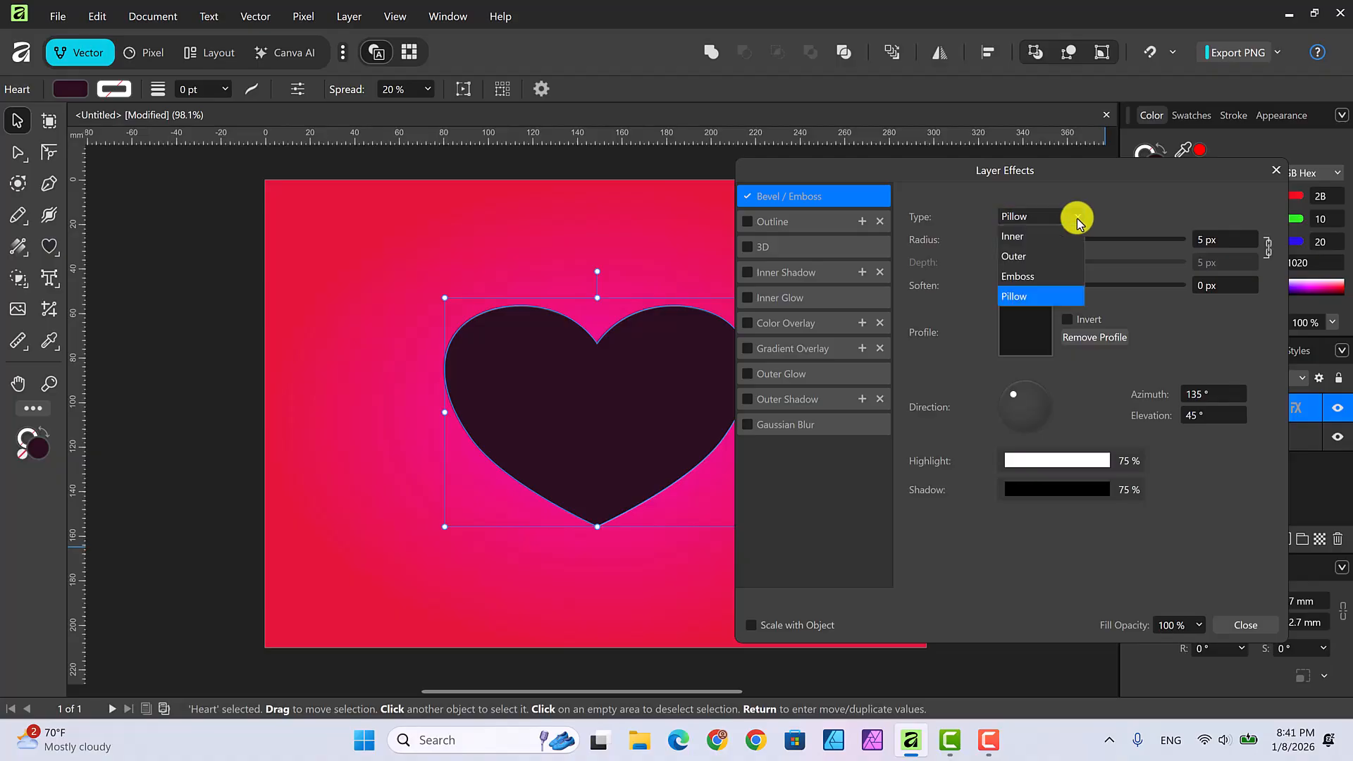
{"action": "left_click", "coordinate": [1029, 238]}
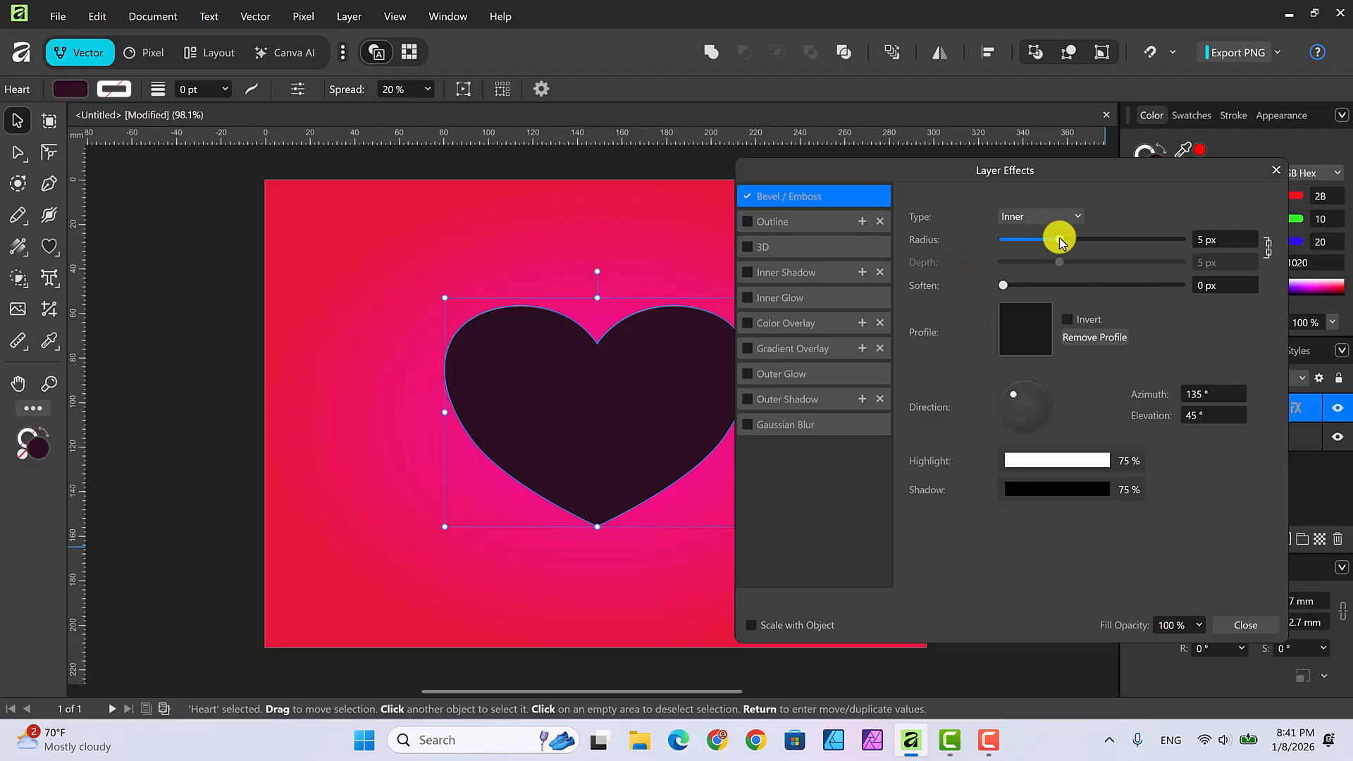
{"action": "left_click_drag", "start_coordinate": [1059, 239], "coordinate": [1109, 247]}
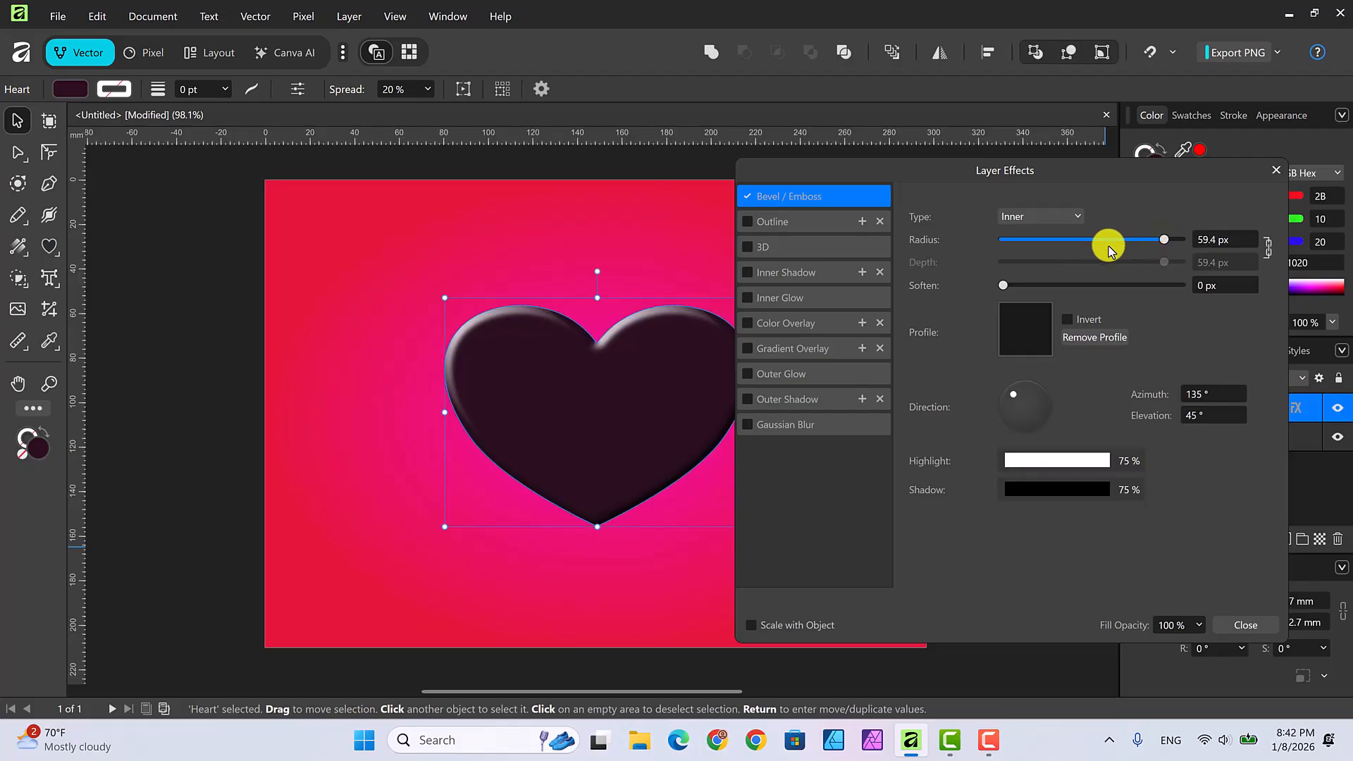
- Unlink the bevel's depth from its radius and set the depth to about 46.9 px
{"action": "left_click", "coordinate": [1269, 250]}
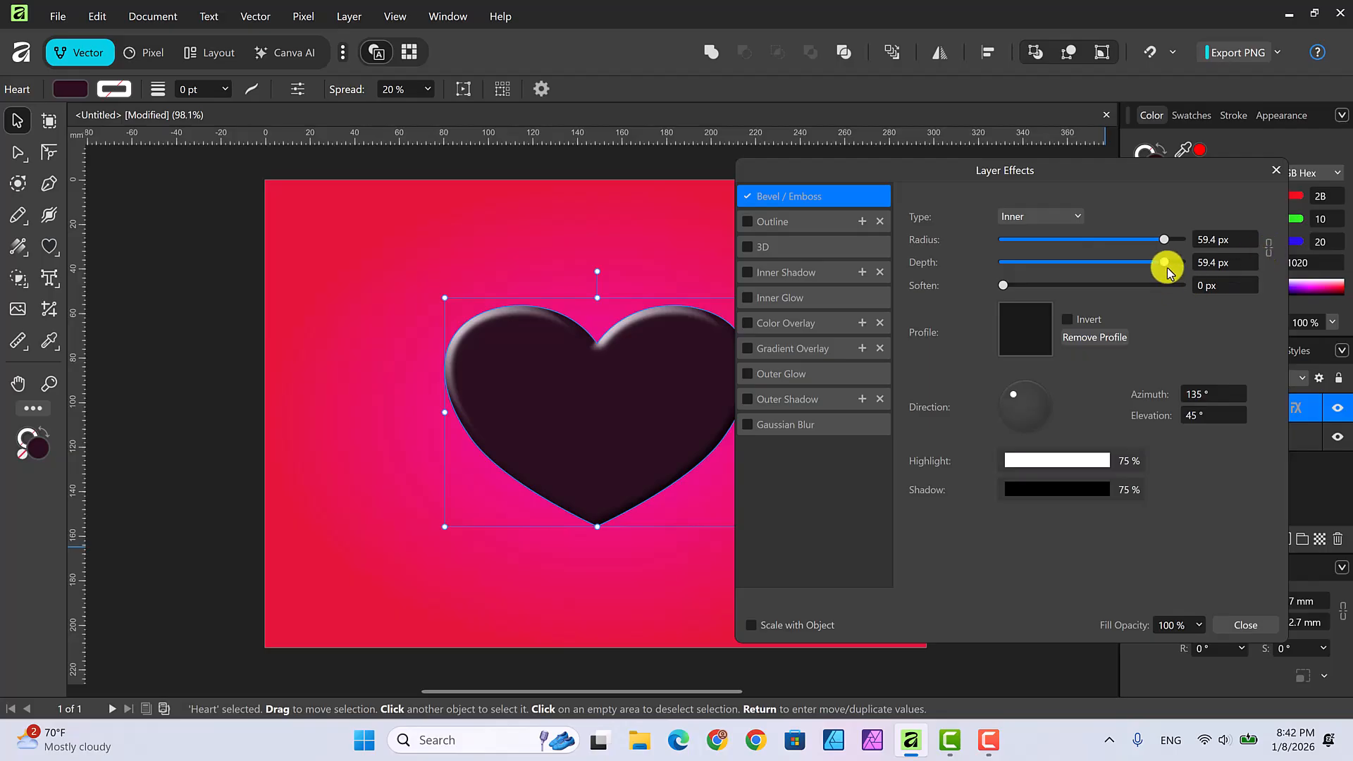
{"action": "left_click_drag", "start_coordinate": [1164, 264], "coordinate": [1154, 262]}
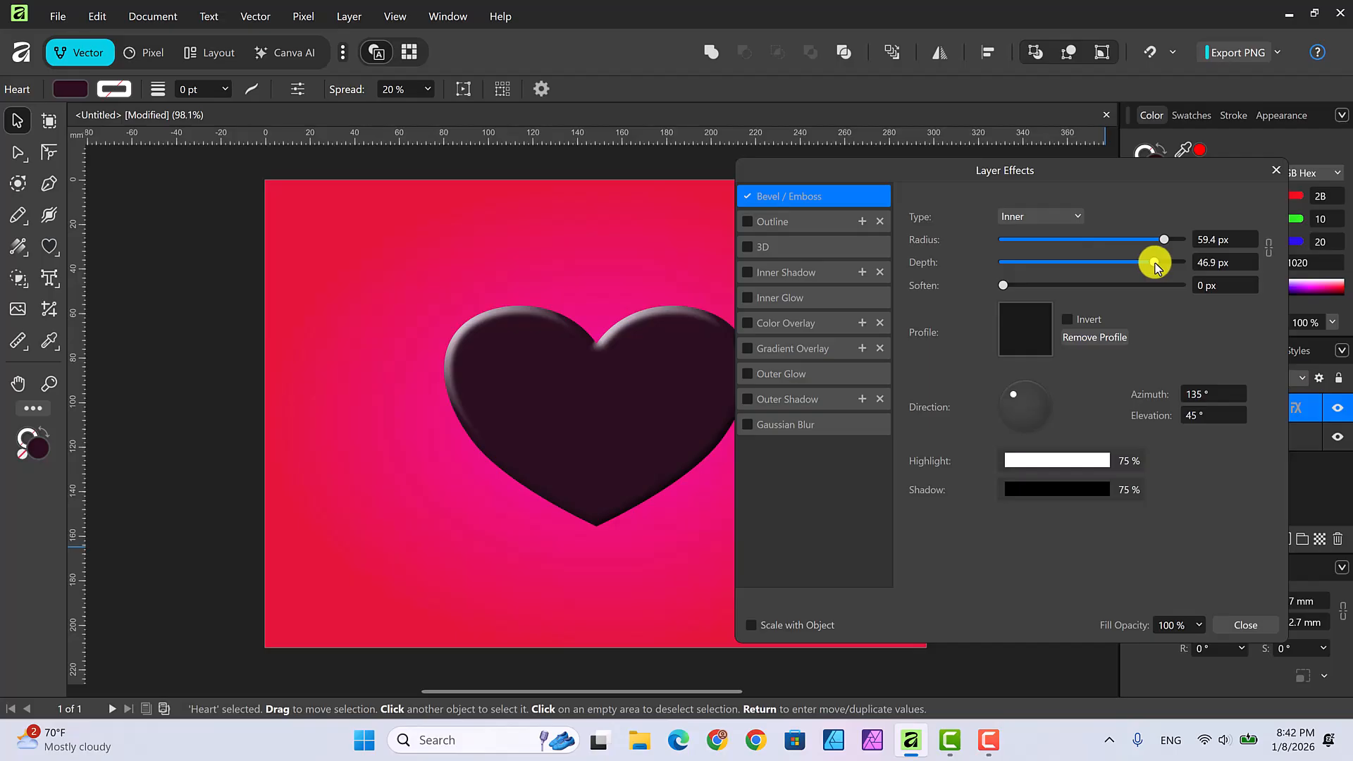
{"action": "left_click_drag", "start_coordinate": [1155, 264], "coordinate": [1155, 264]}
{"action": "left_click", "coordinate": [451, 353]}
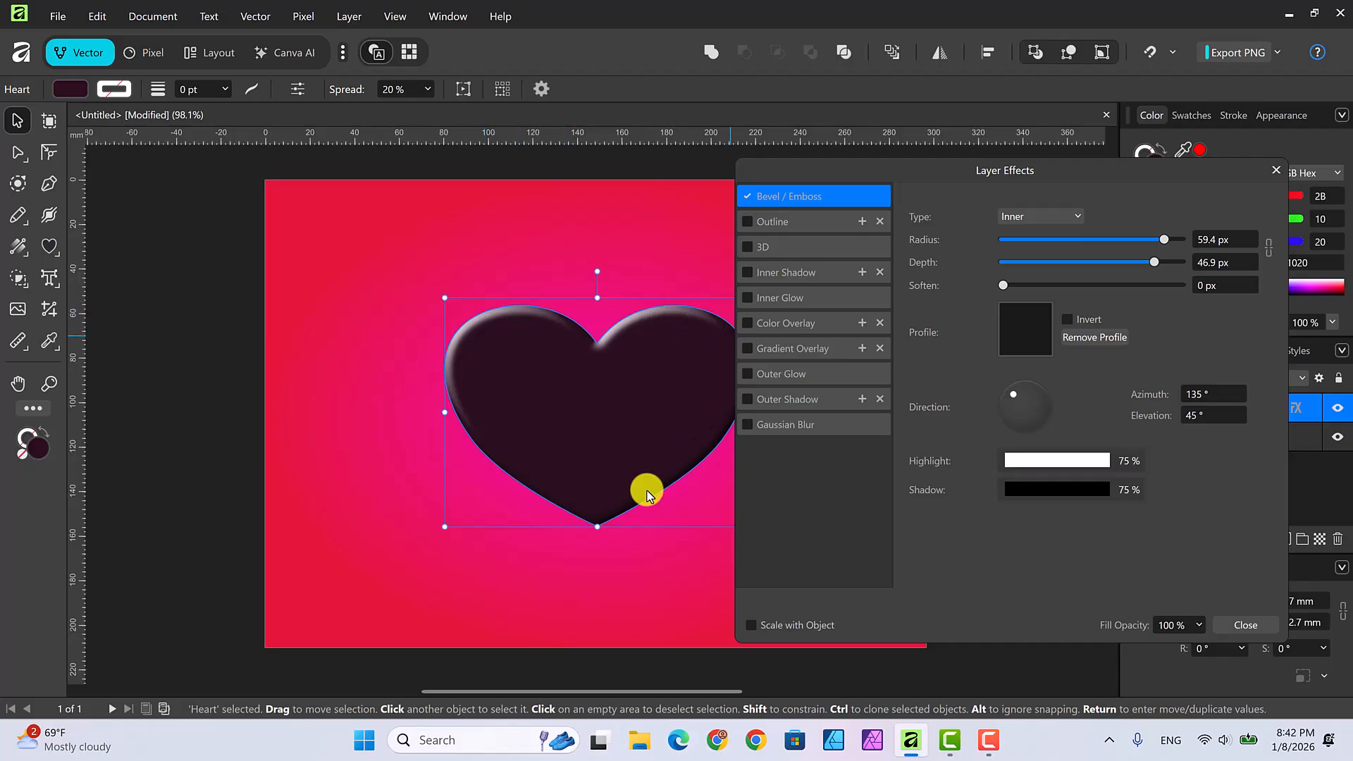
- Try the standard profiles for the heart's bevel and apply the S-curve profile
{"action": "left_click", "coordinate": [1031, 334]}
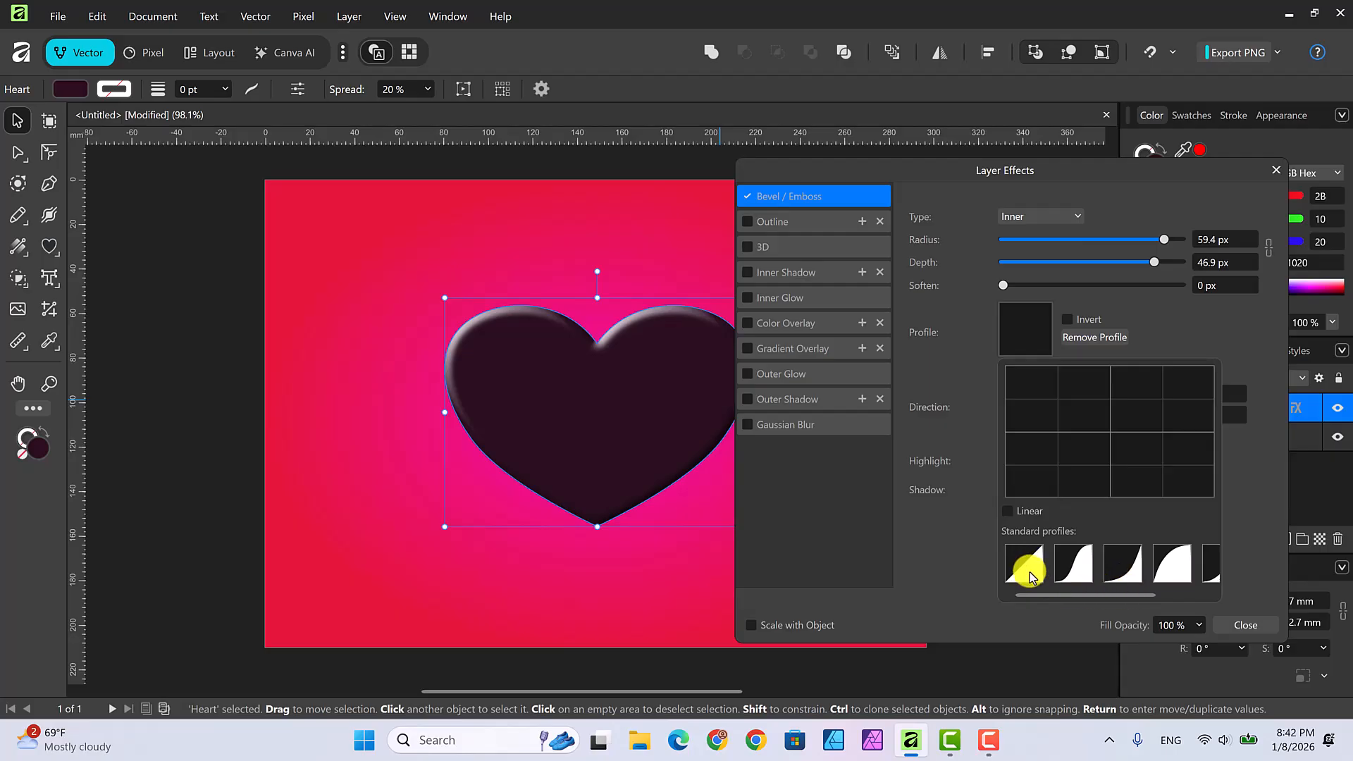
{"action": "left_click", "coordinate": [1026, 565]}
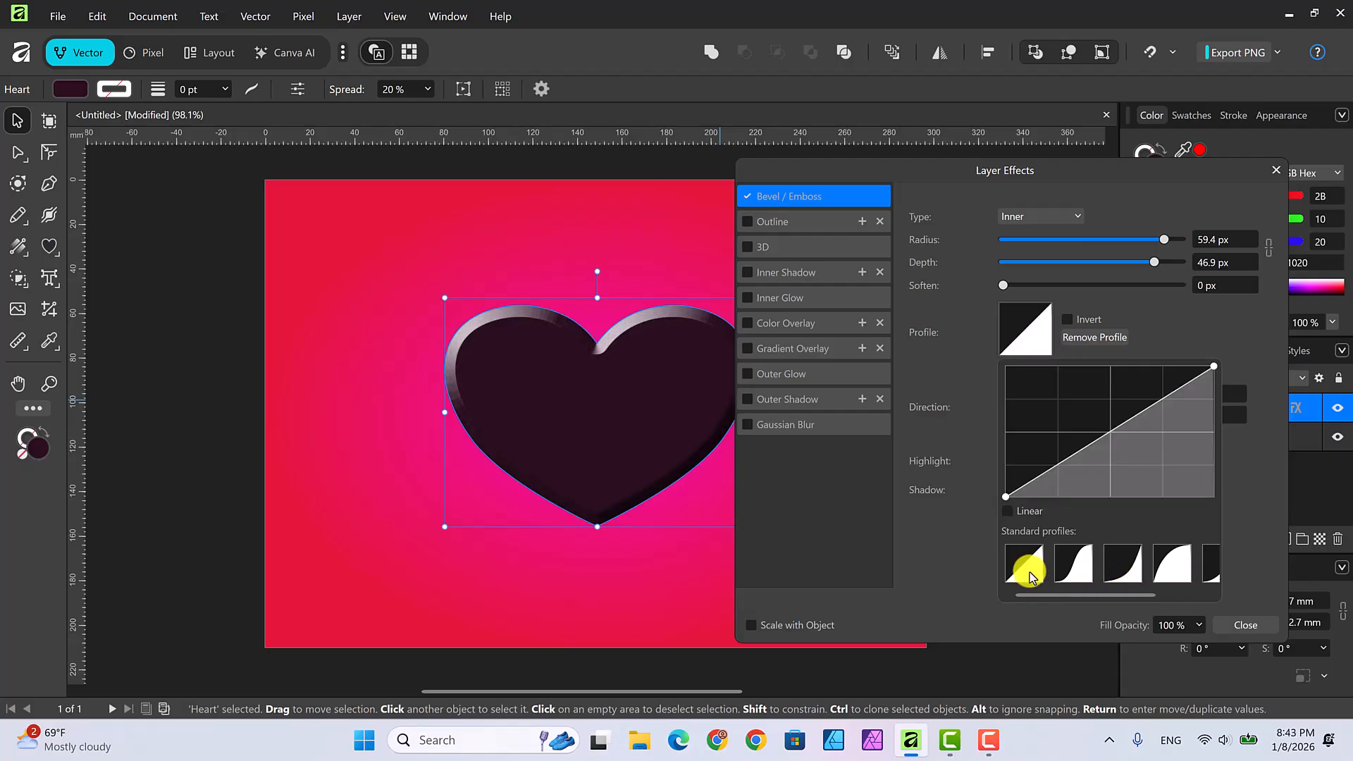
{"action": "left_click", "coordinate": [1081, 567]}
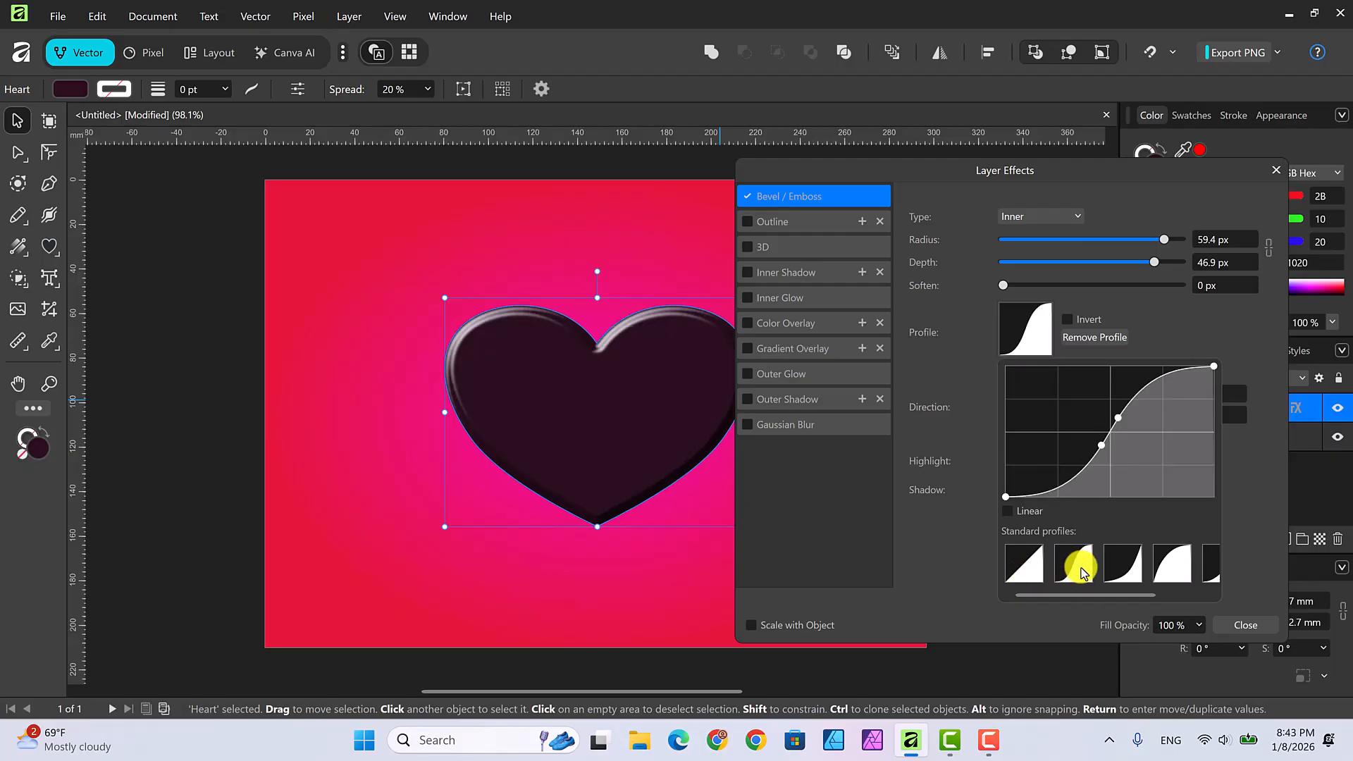
{"action": "left_click", "coordinate": [1128, 566]}
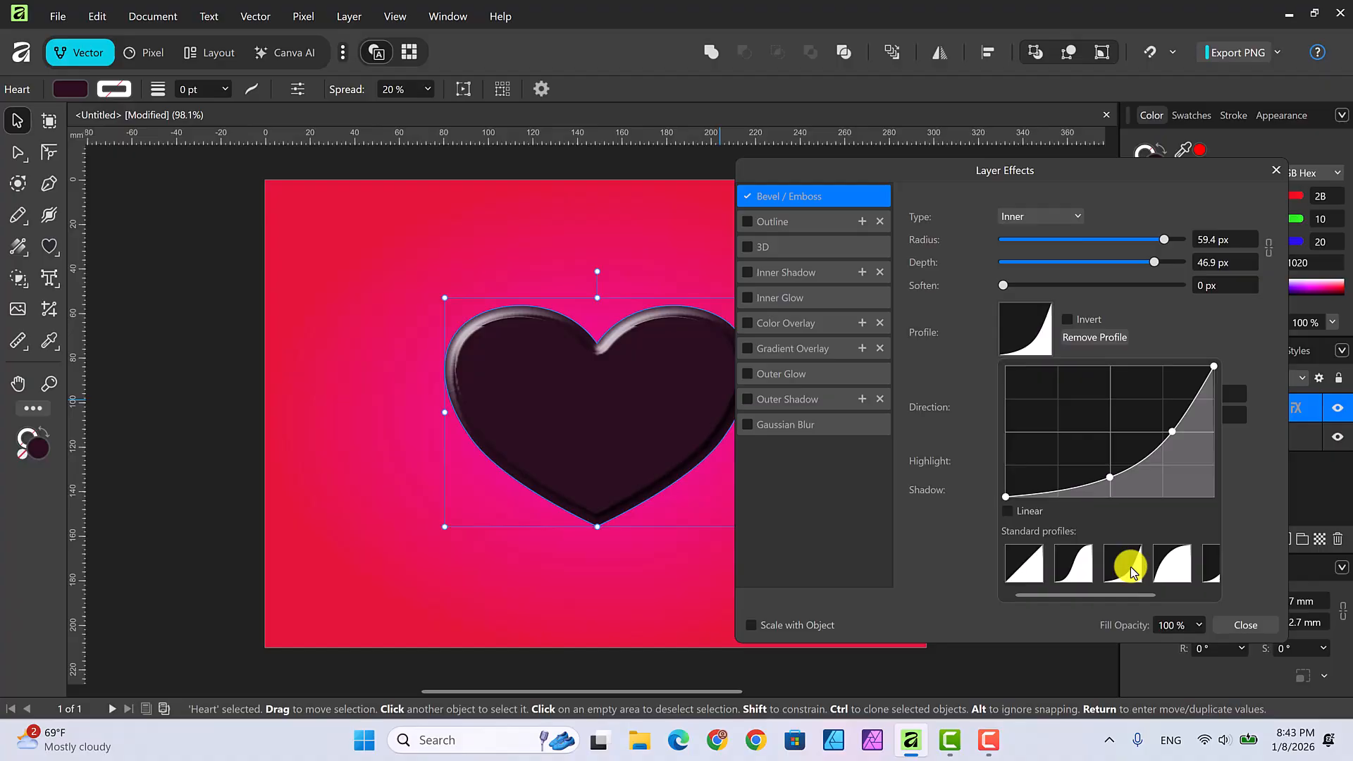
{"action": "left_click", "coordinate": [1168, 568]}
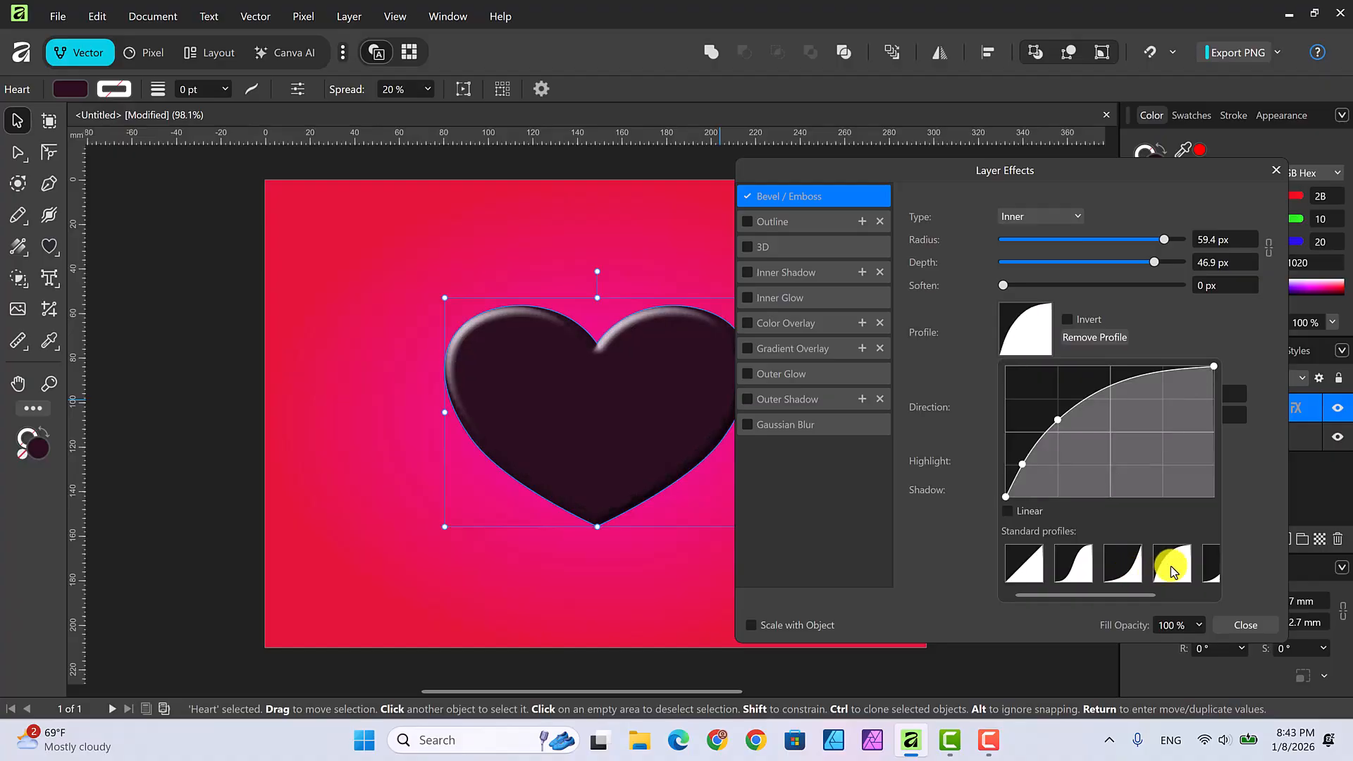
{"action": "left_click_drag", "start_coordinate": [1147, 593], "coordinate": [1203, 593]}
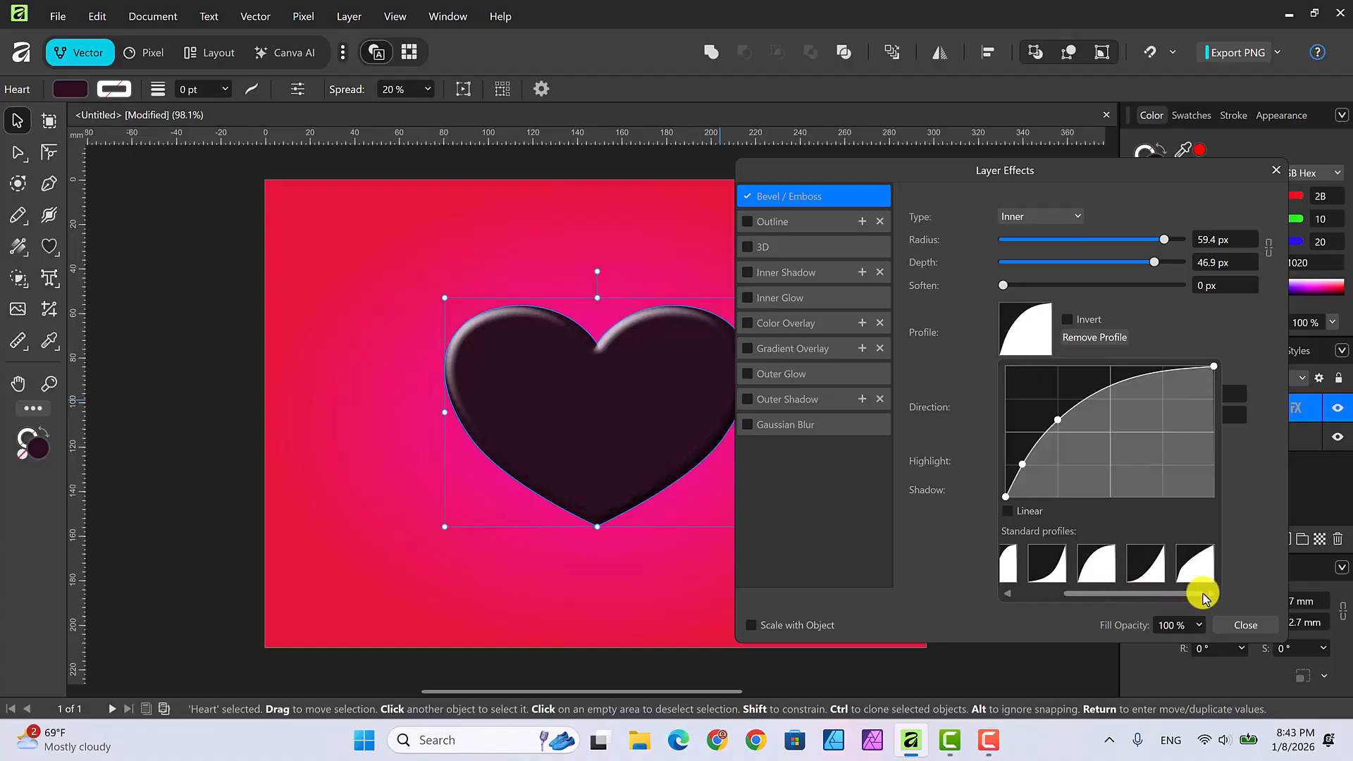
{"action": "left_click", "coordinate": [1157, 572]}
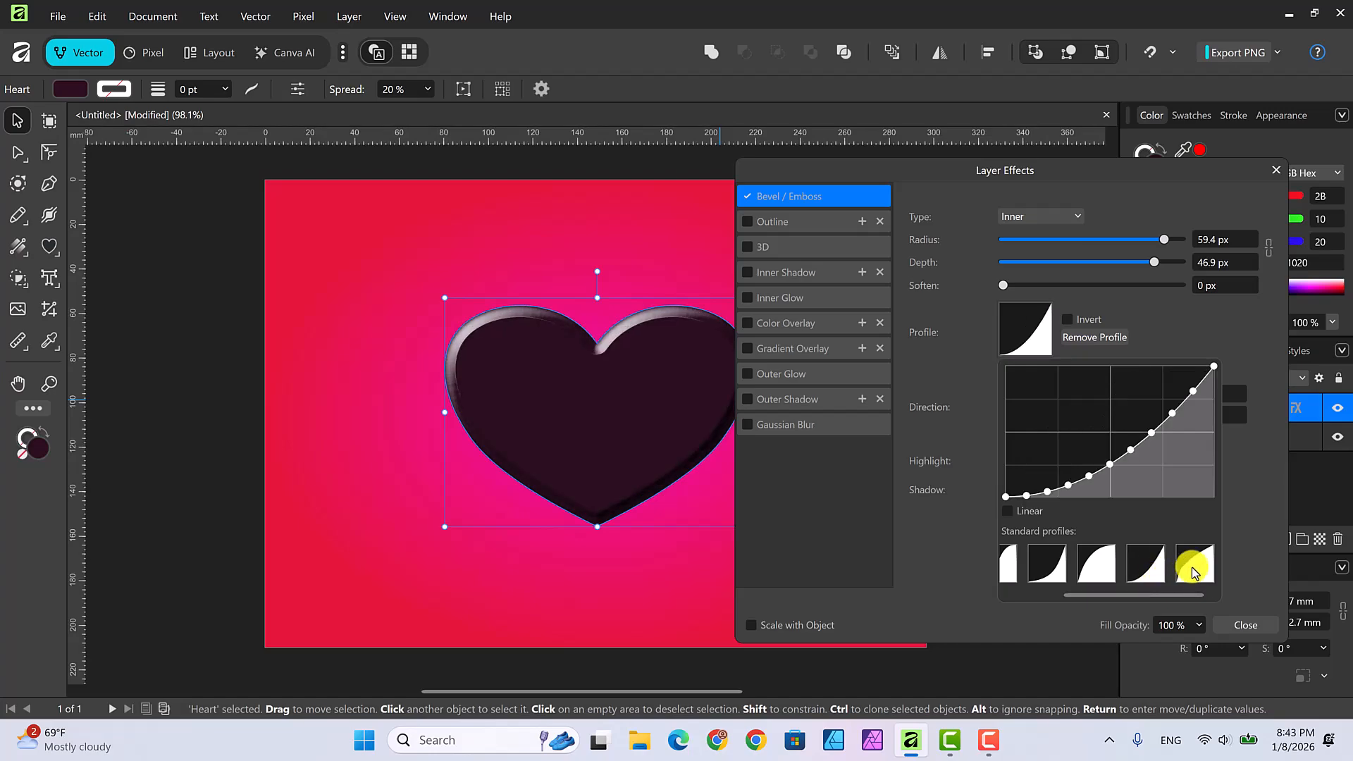
{"action": "left_click", "coordinate": [1191, 566]}
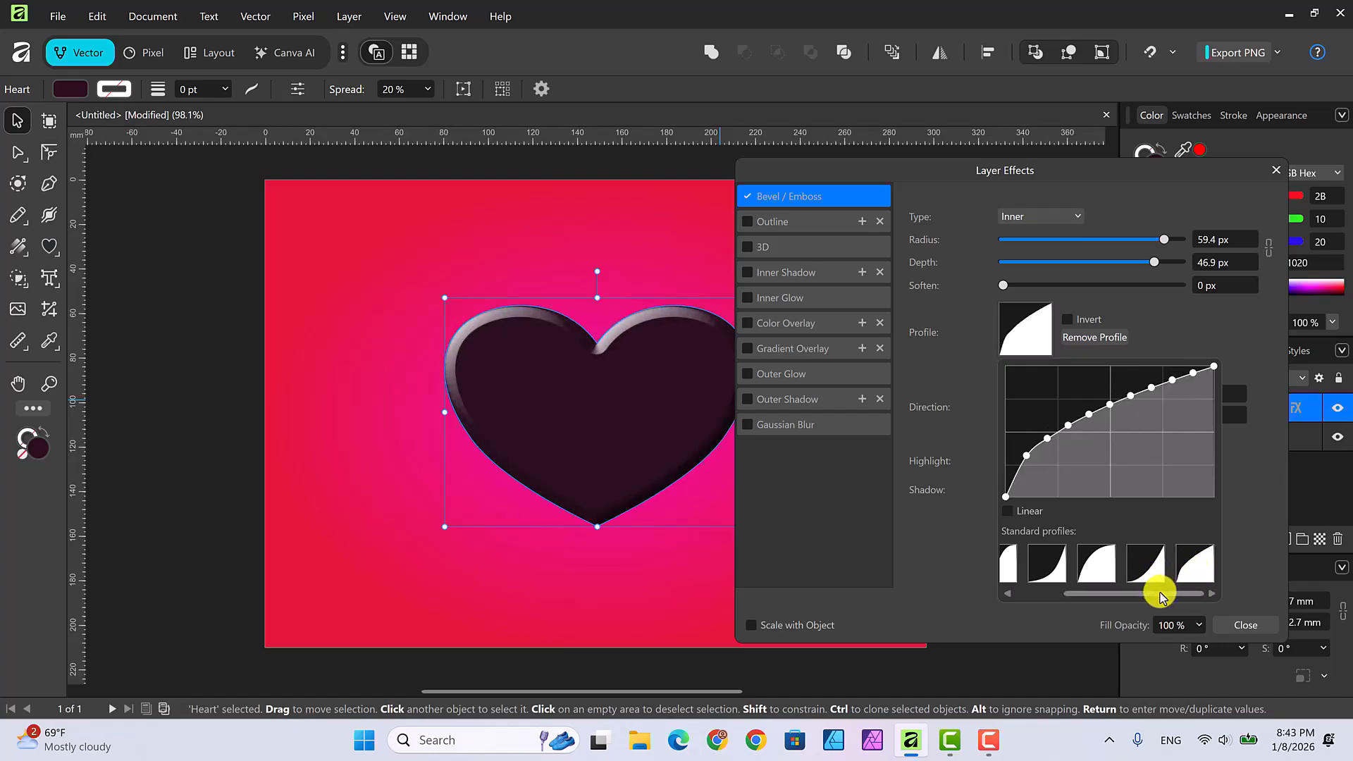
{"action": "left_click_drag", "start_coordinate": [1160, 595], "coordinate": [1101, 603]}
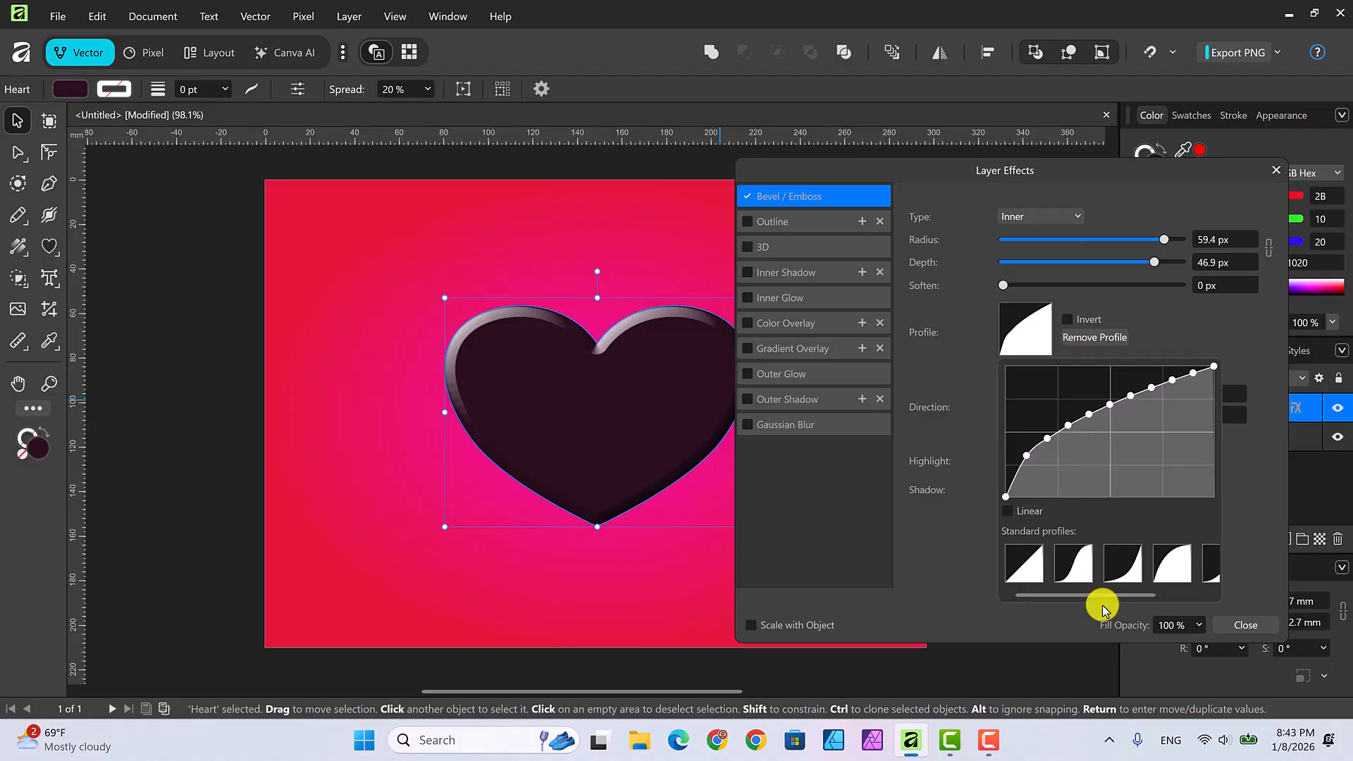
{"action": "left_click", "coordinate": [1074, 564]}
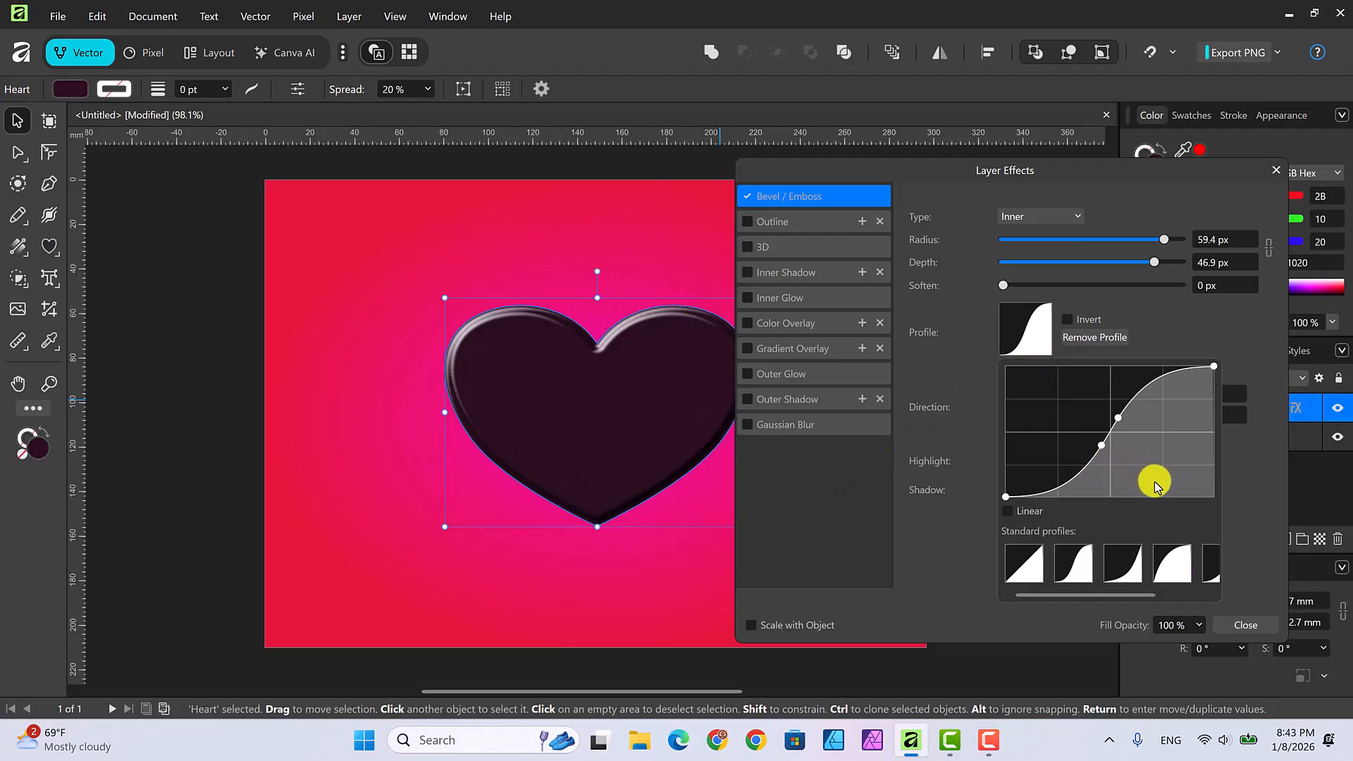
{"action": "left_click", "coordinate": [1256, 514]}
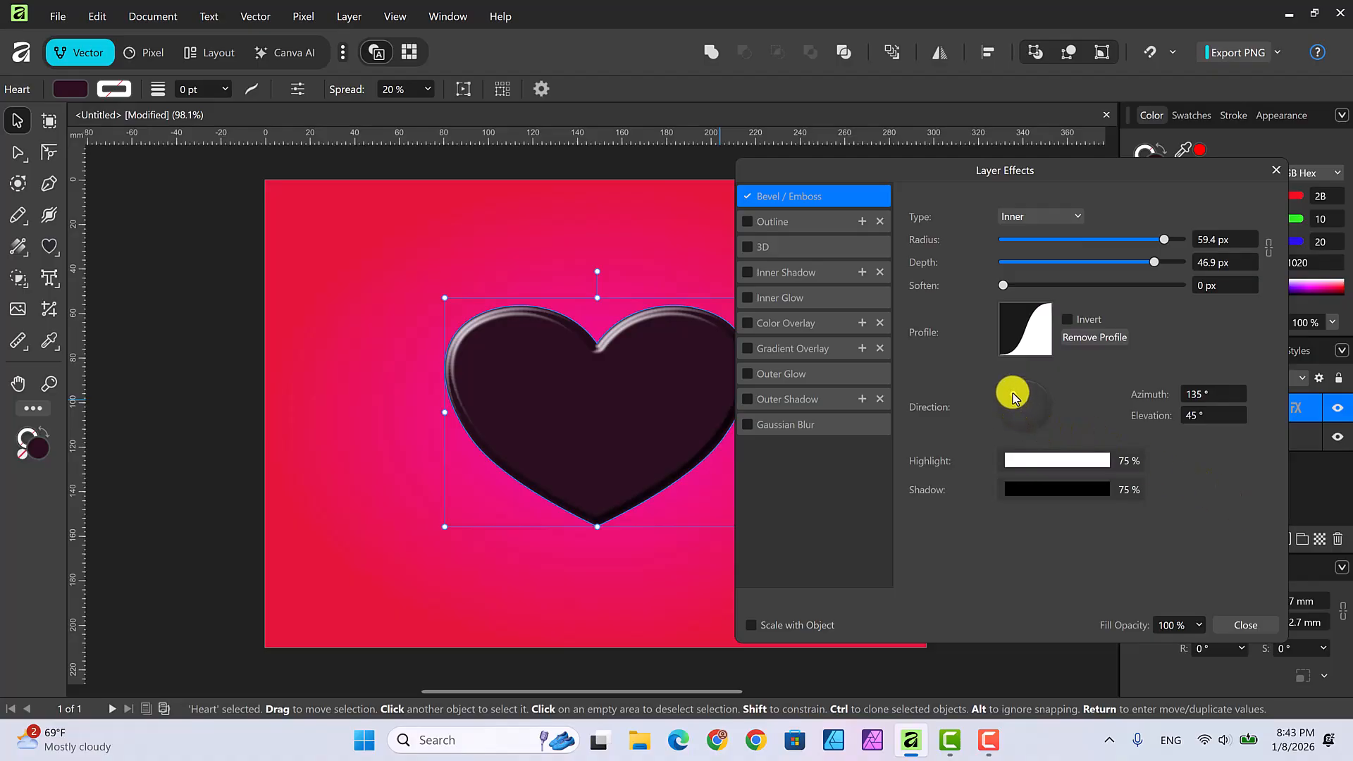
- Adjust the bevel's light direction to an azimuth of about 142.4° and an elevation of about 44.1°
{"action": "left_click_drag", "start_coordinate": [1012, 395], "coordinate": [1013, 396]}
{"action": "left_click_drag", "start_coordinate": [1011, 398], "coordinate": [1009, 408]}
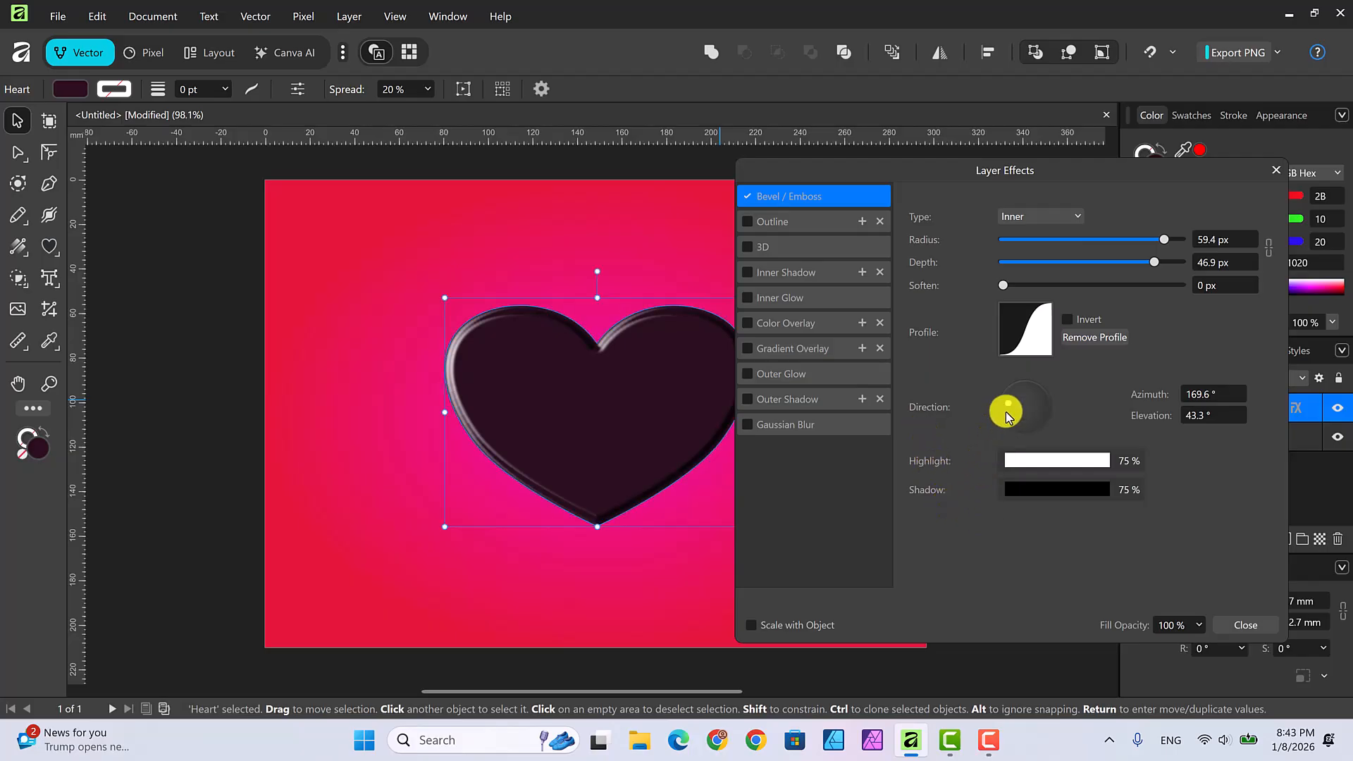
{"action": "left_click_drag", "start_coordinate": [1008, 403], "coordinate": [1011, 396]}
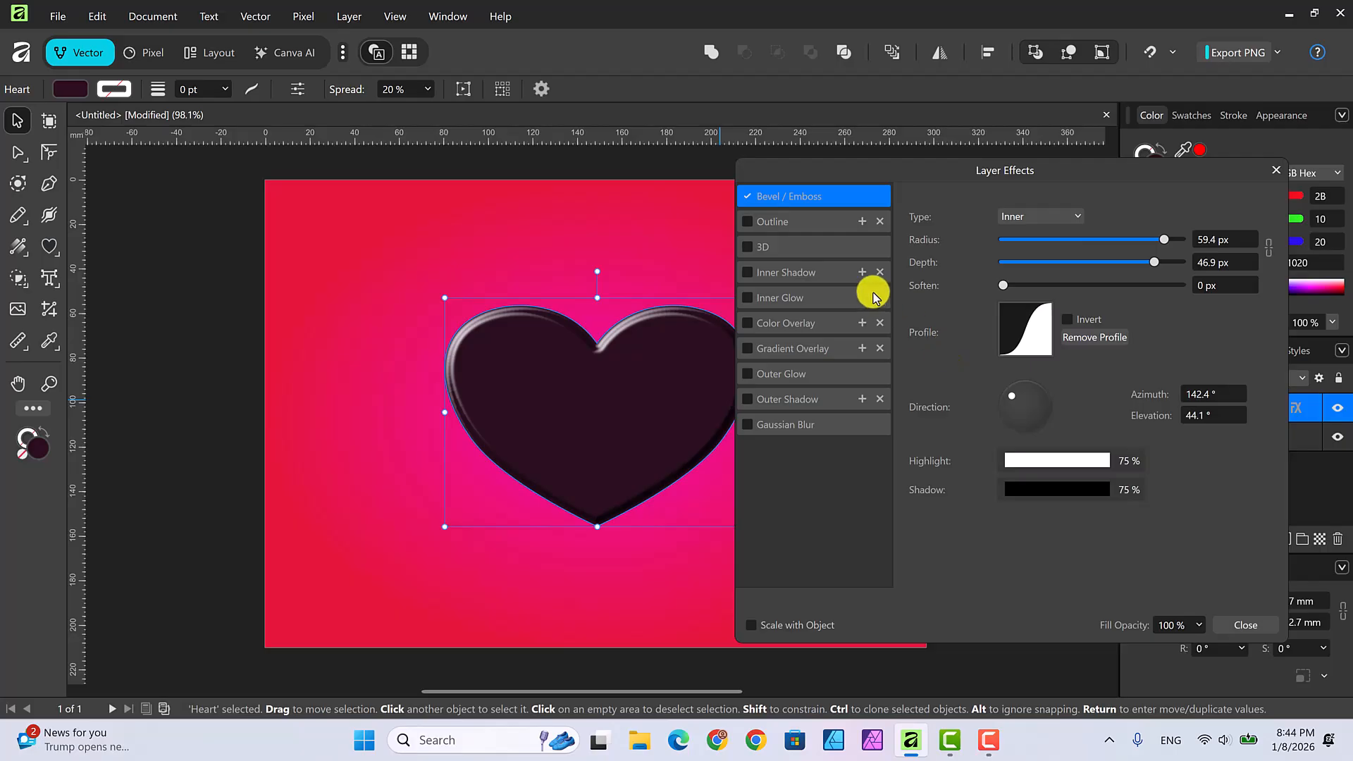
- Add an inner shadow to the heart with Overlay blend mode, 100% opacity, and radius and offset of about 20.3 px each
{"action": "left_click", "coordinate": [810, 273]}
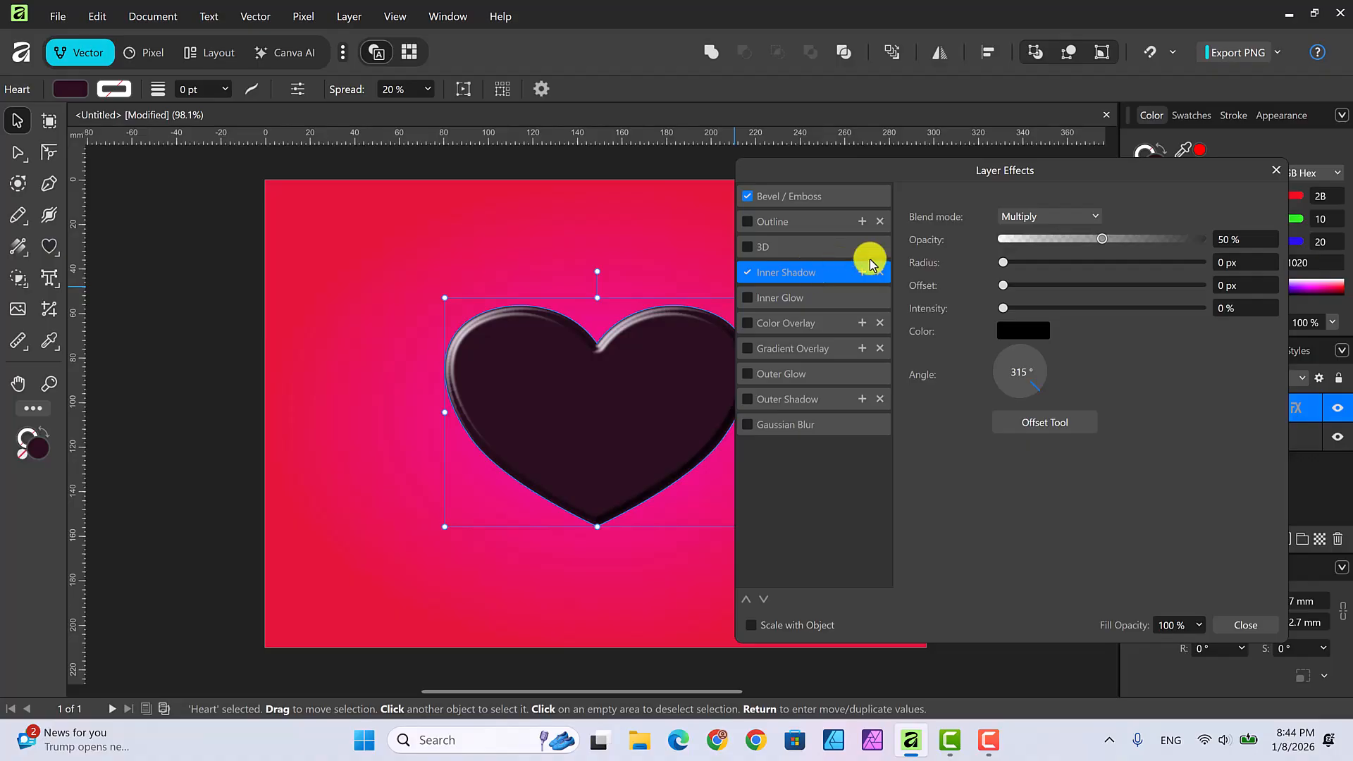
{"action": "left_click", "coordinate": [1095, 217]}
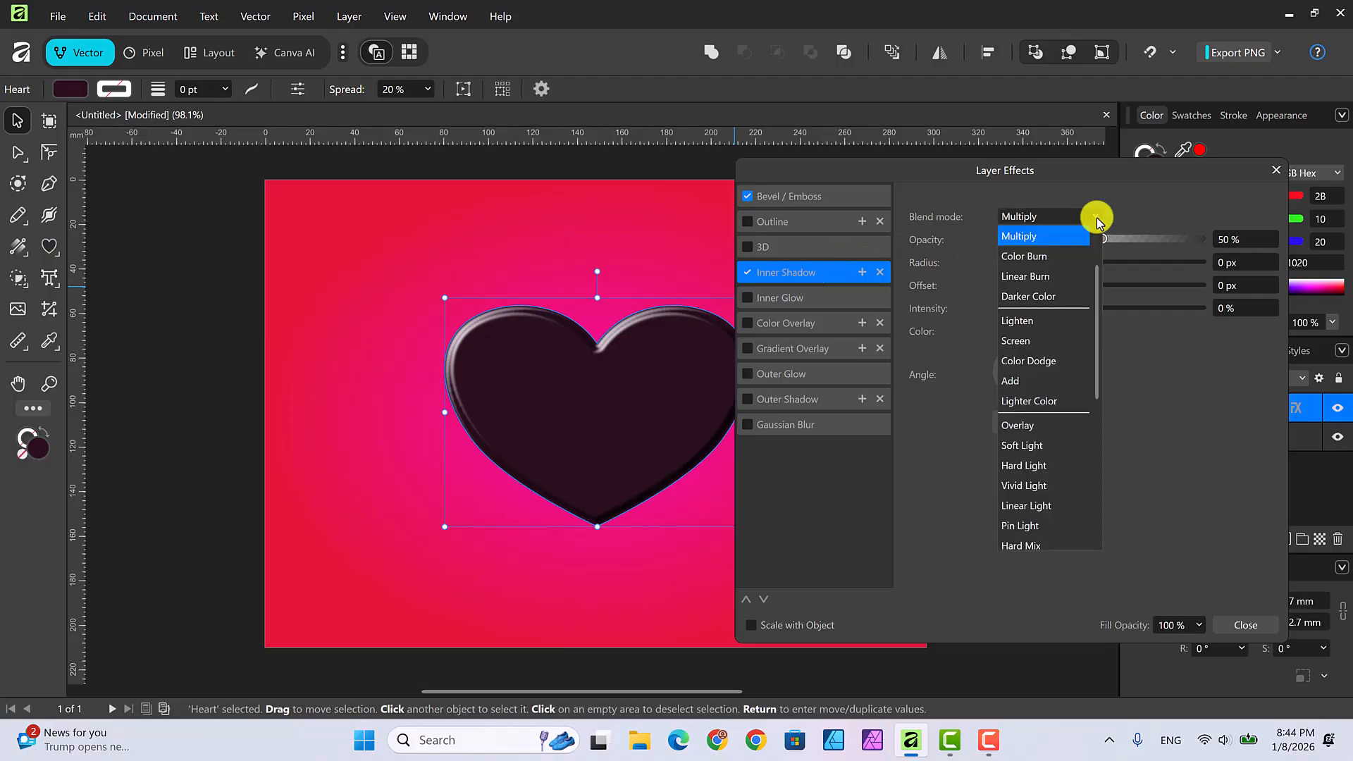
{"action": "left_click", "coordinate": [1033, 428]}
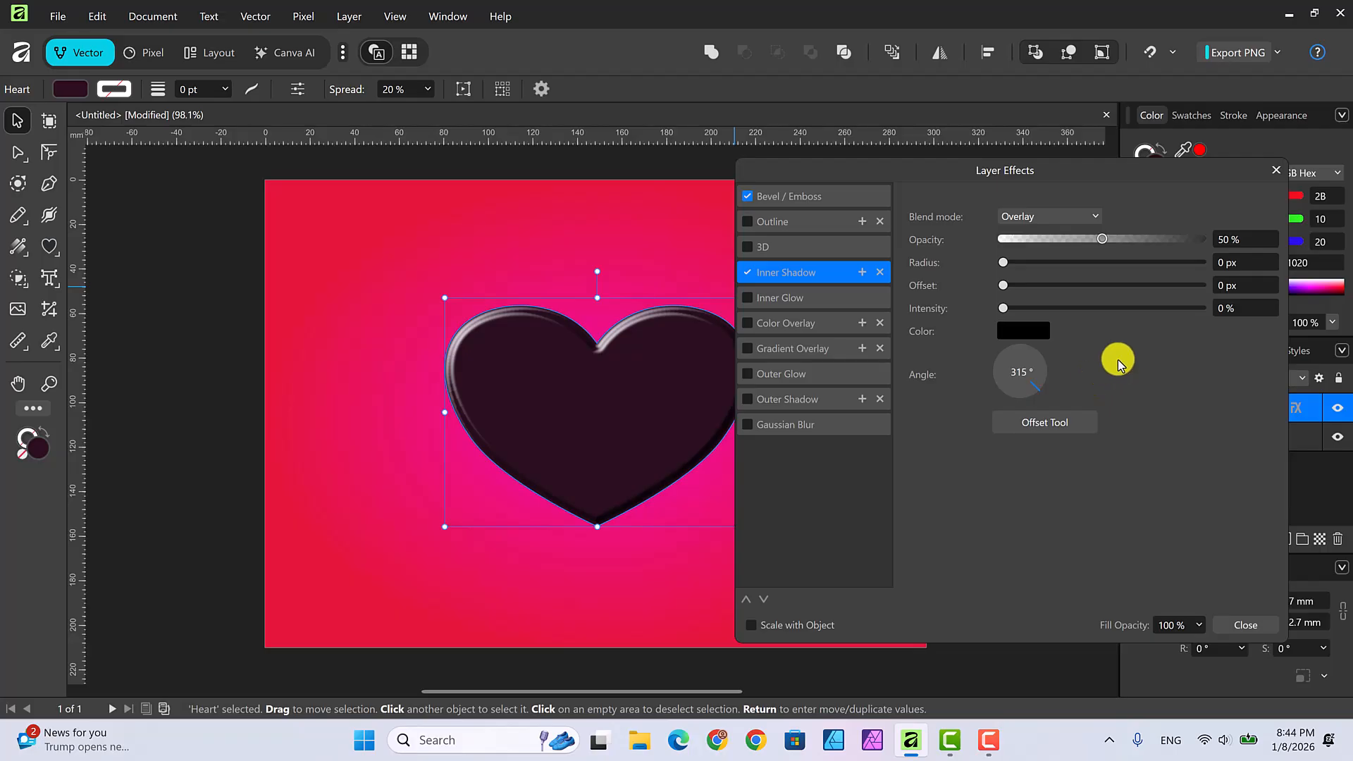
{"action": "left_click_drag", "start_coordinate": [1102, 239], "coordinate": [1200, 243]}
{"action": "left_click_drag", "start_coordinate": [1000, 264], "coordinate": [1112, 267]}
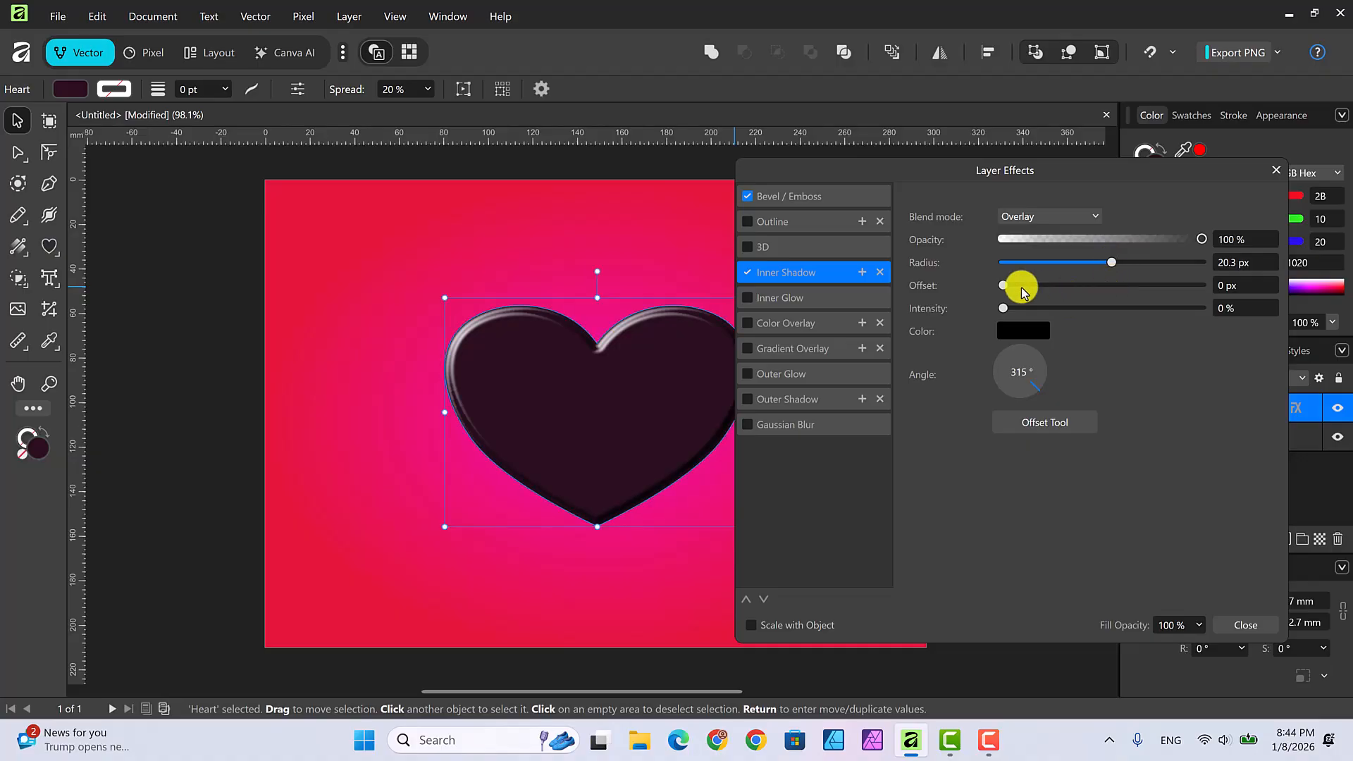
{"action": "left_click_drag", "start_coordinate": [1003, 286], "coordinate": [1111, 289]}
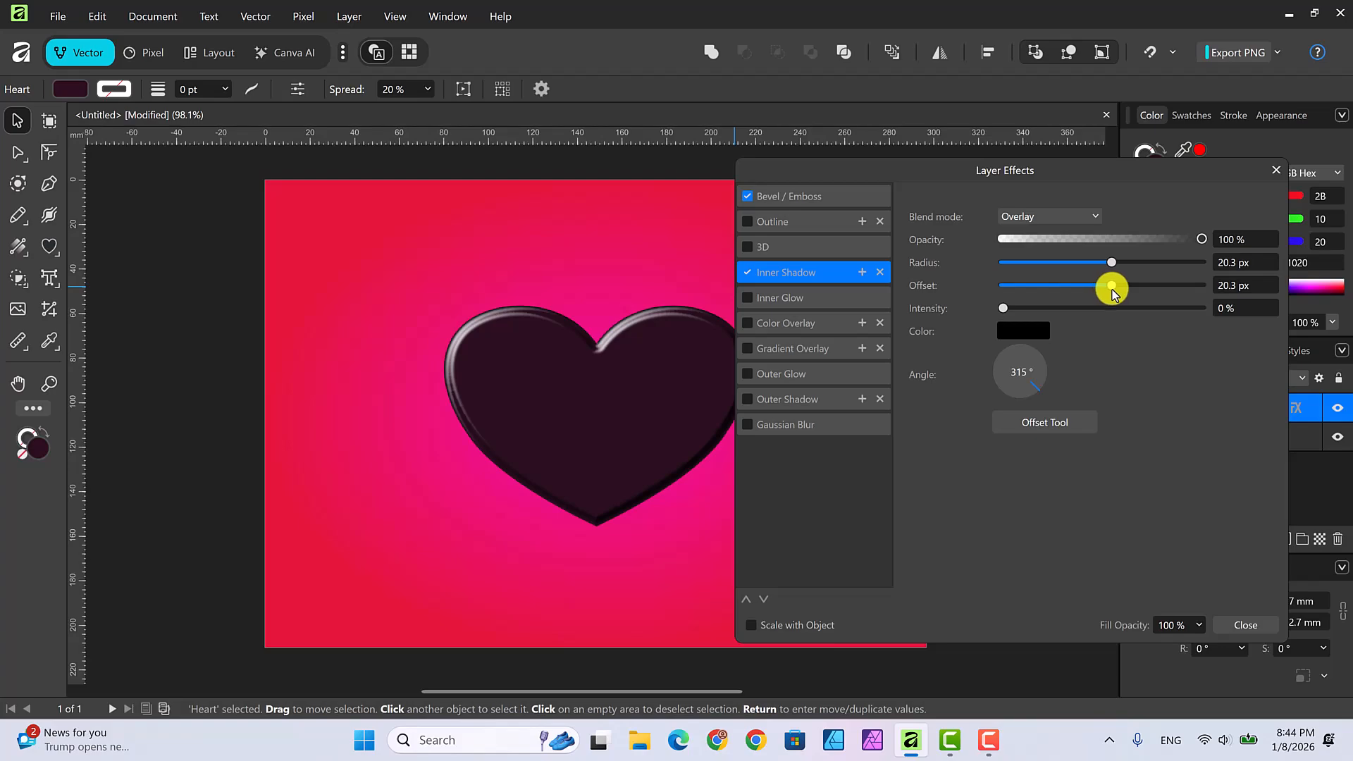
- Set the inner shadow's color to white and its angle to about 90°, then close the layer effects
{"action": "left_click", "coordinate": [1026, 333]}
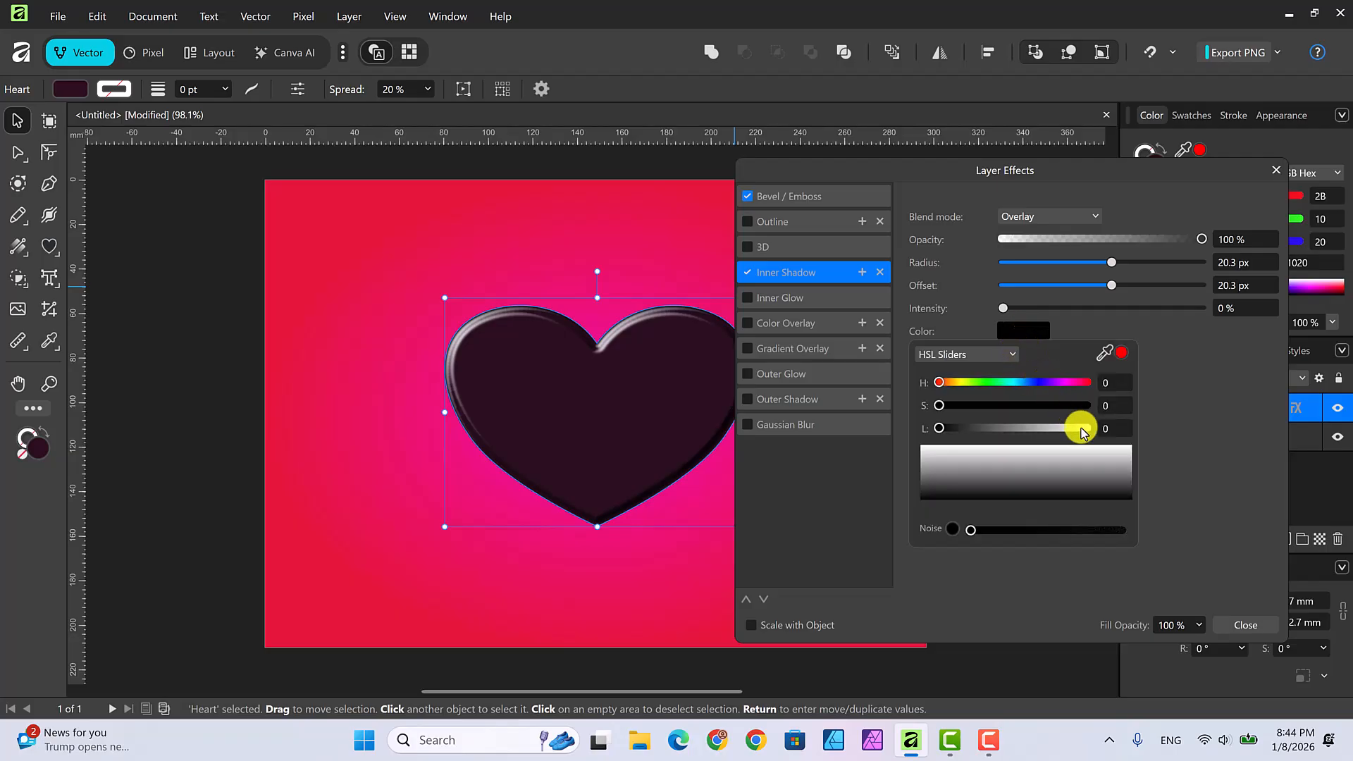
{"action": "left_click", "coordinate": [1012, 356]}
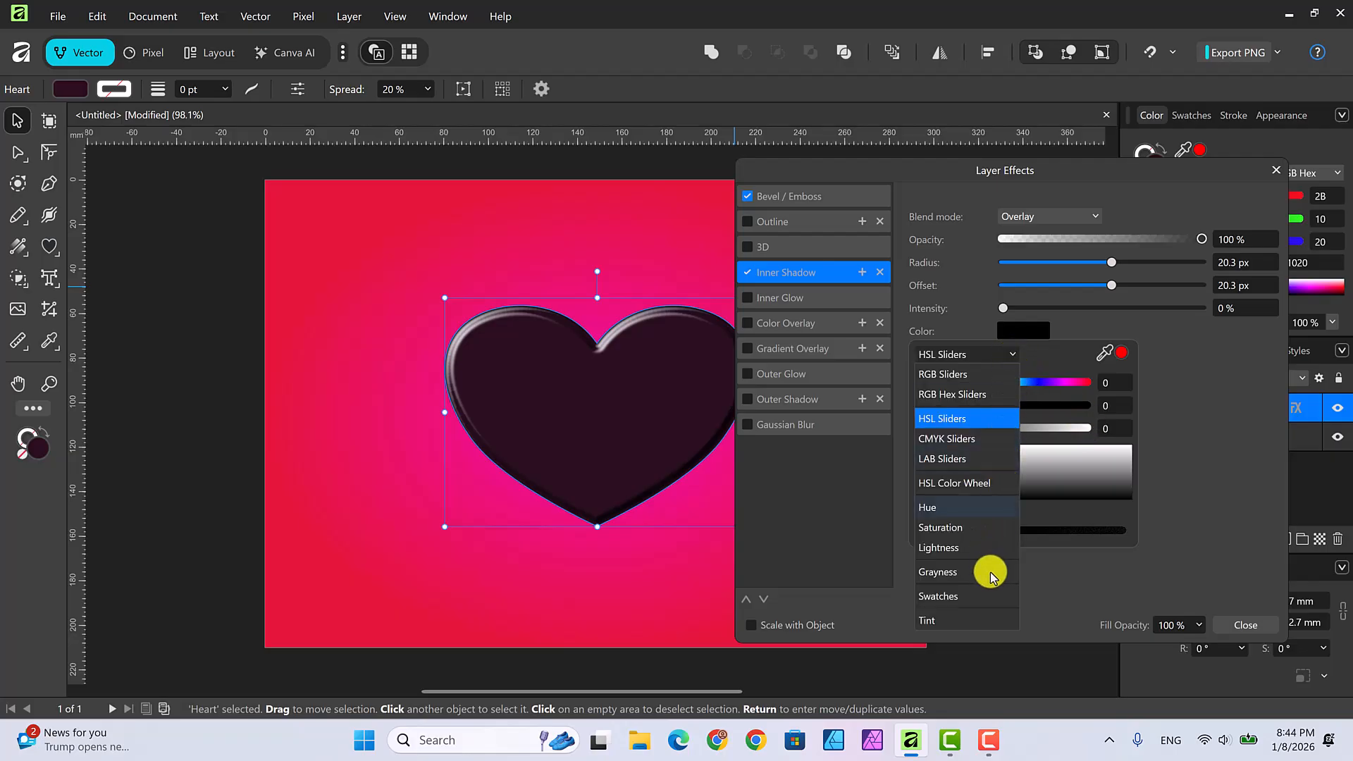
{"action": "left_click", "coordinate": [992, 593]}
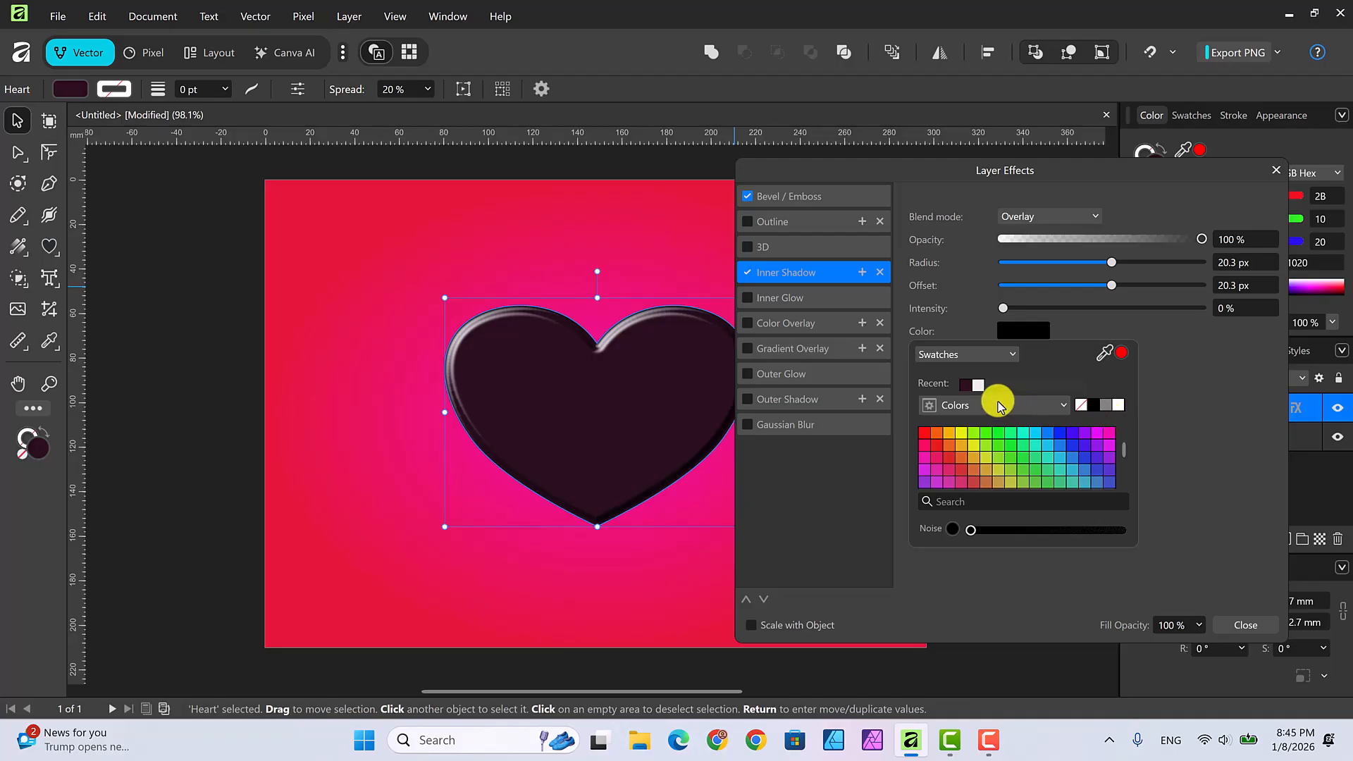
{"action": "left_click", "coordinate": [1118, 405]}
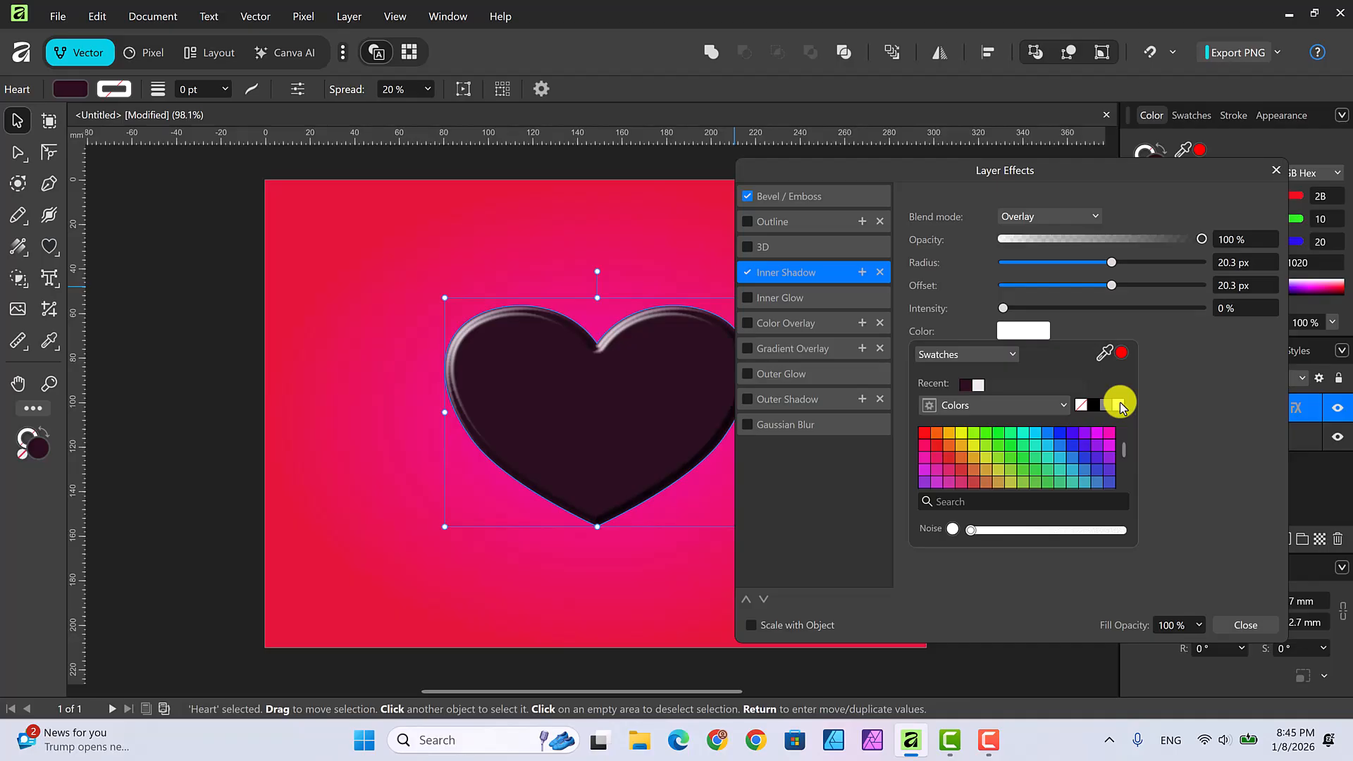
{"action": "left_click", "coordinate": [1174, 432]}
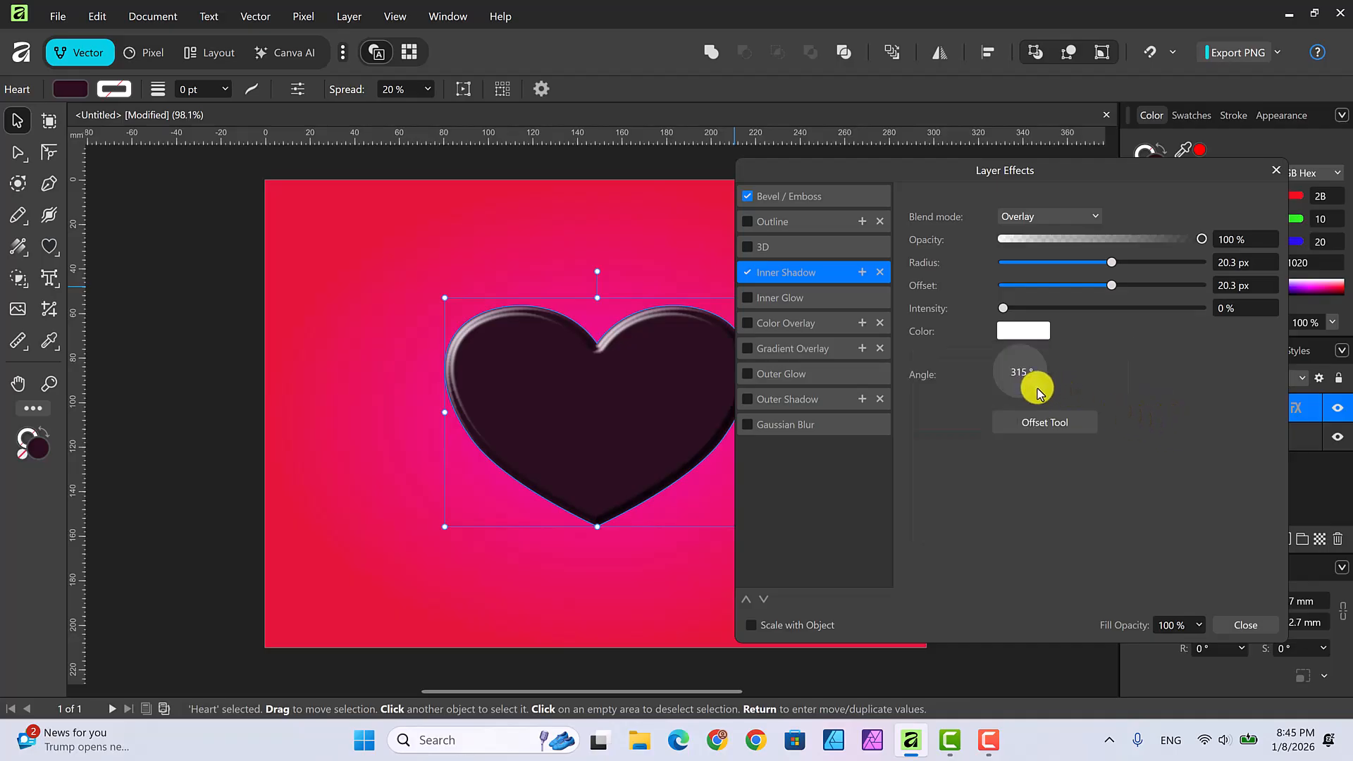
{"action": "left_click_drag", "start_coordinate": [1036, 392], "coordinate": [1013, 343]}
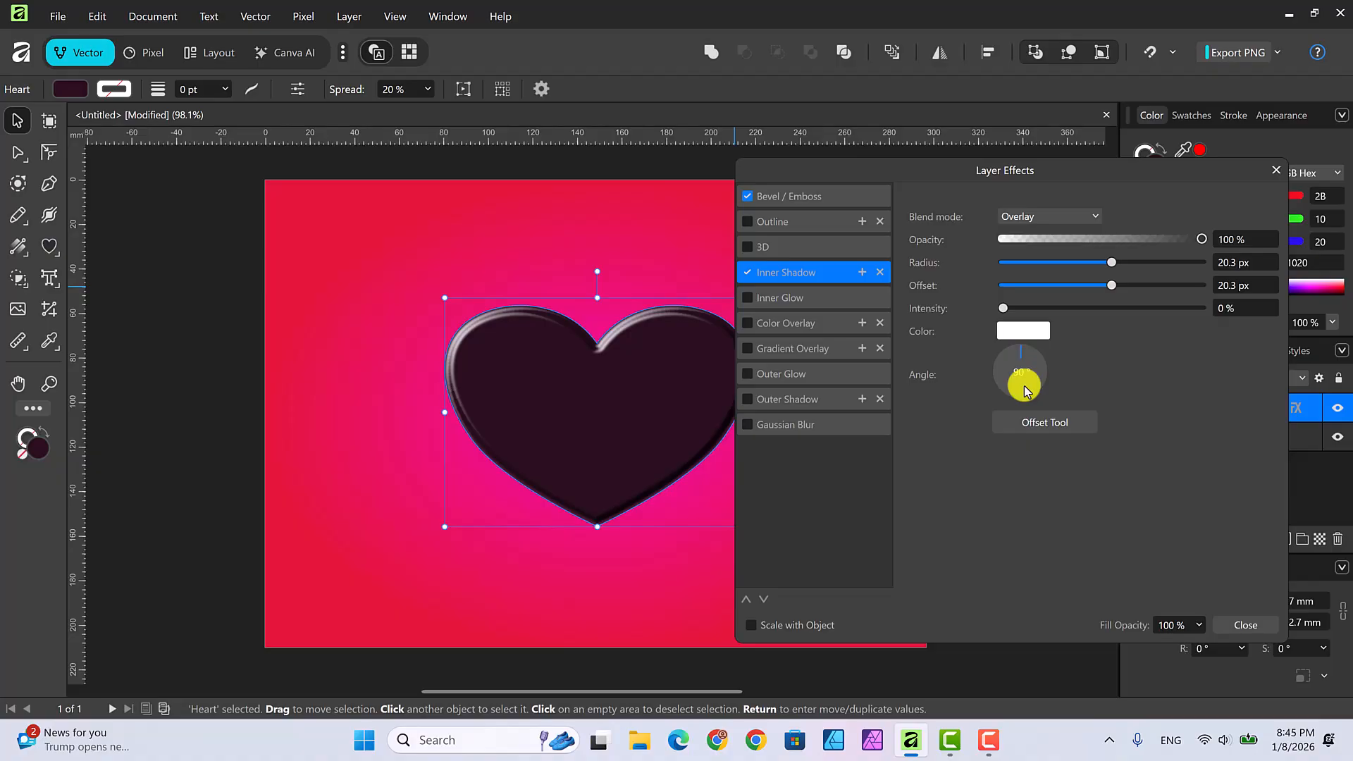
{"action": "left_click", "coordinate": [1241, 623]}
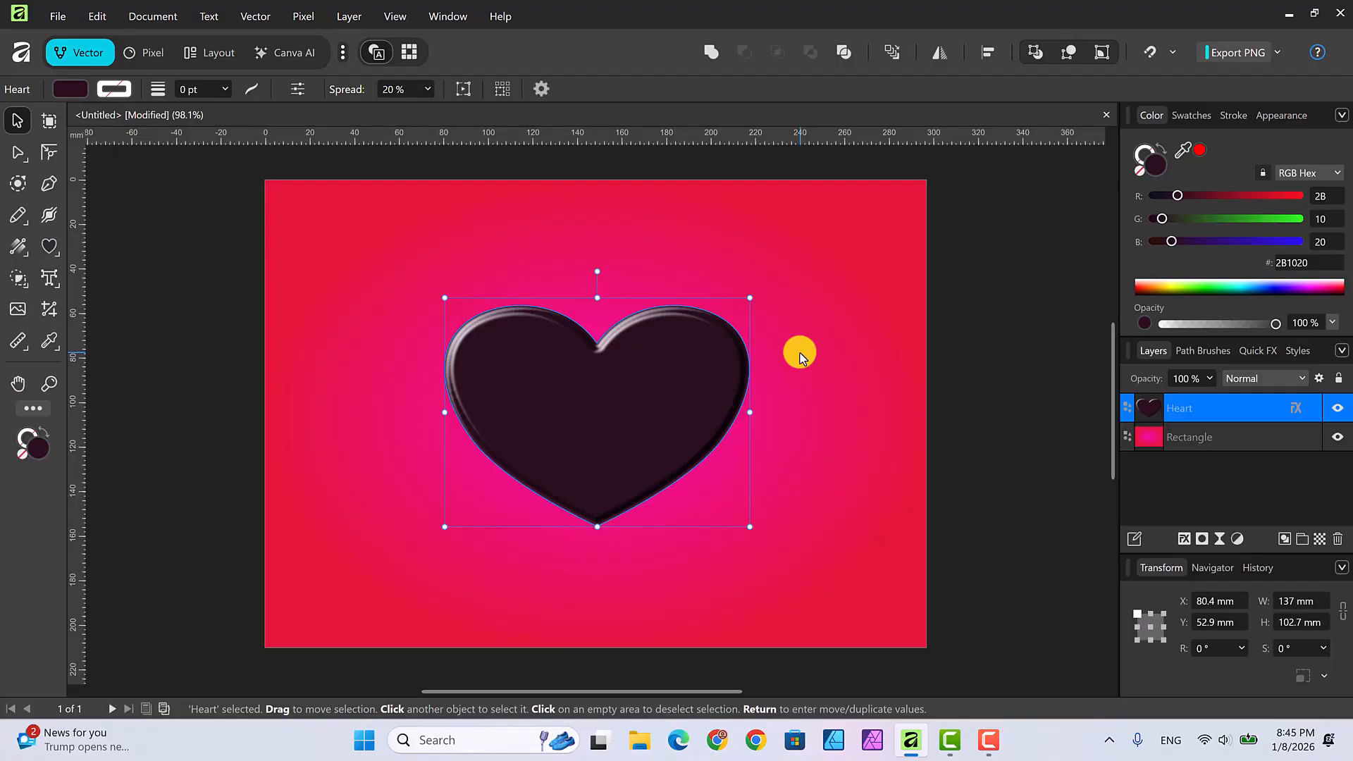
- Duplicate the heart and turn off the Bevel / Emboss and Inner Shadow effects on the upper copy
{"action": "key", "text": "ctrl+j"}
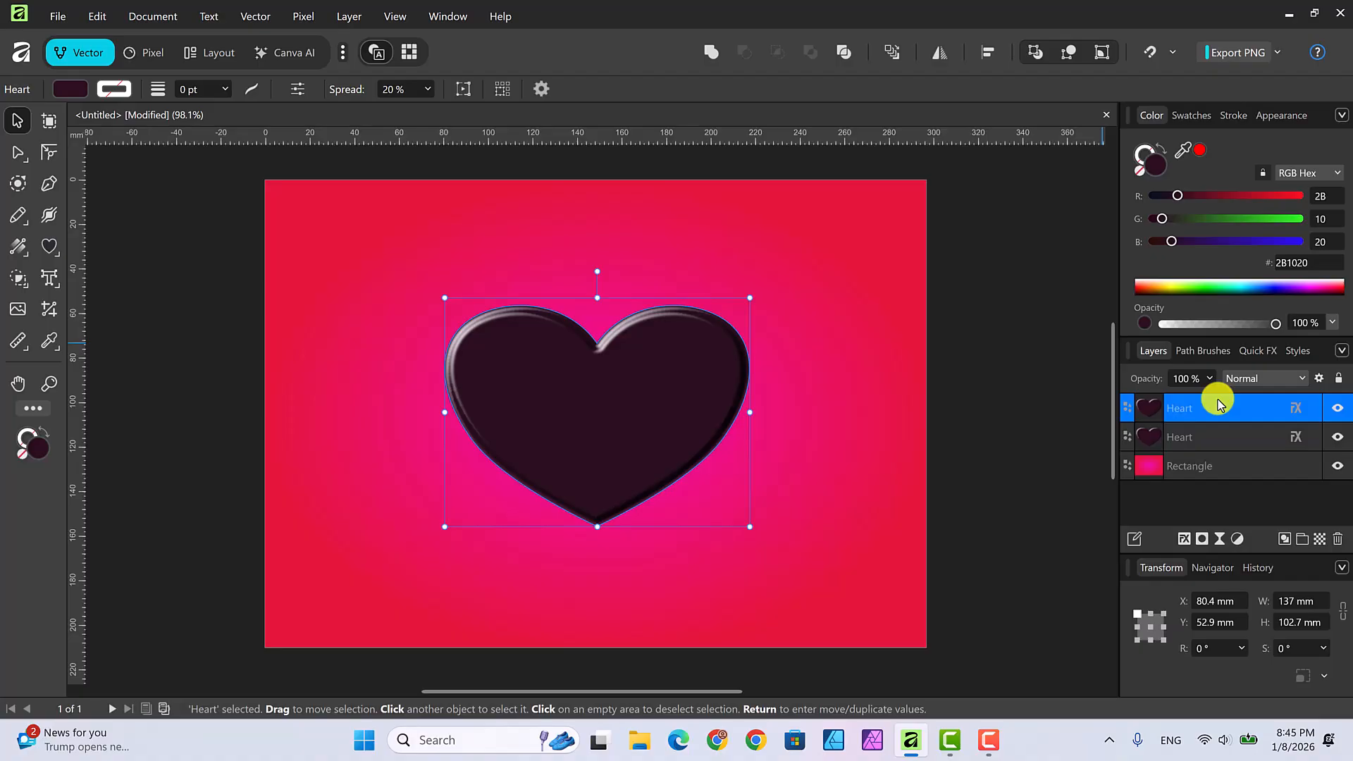
{"action": "left_click", "coordinate": [1296, 413]}
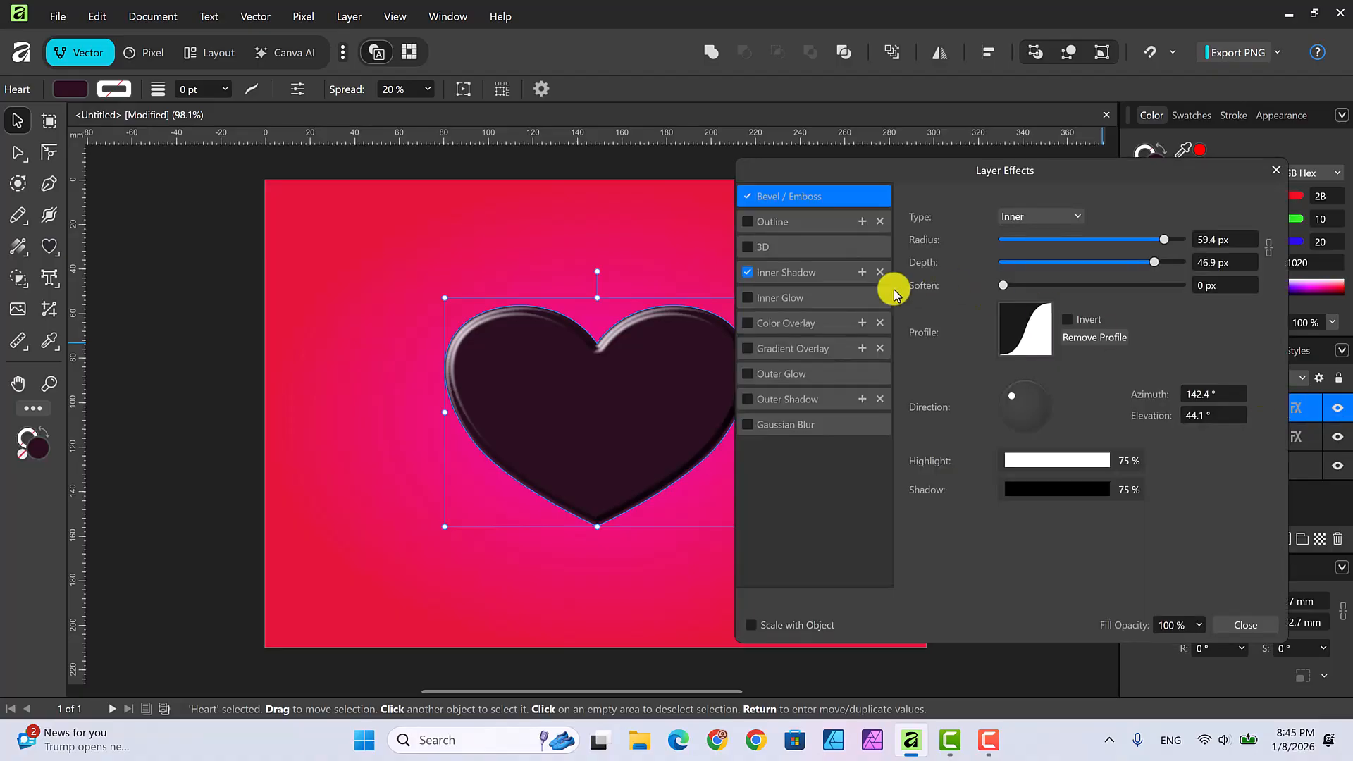
{"action": "left_click", "coordinate": [747, 197]}
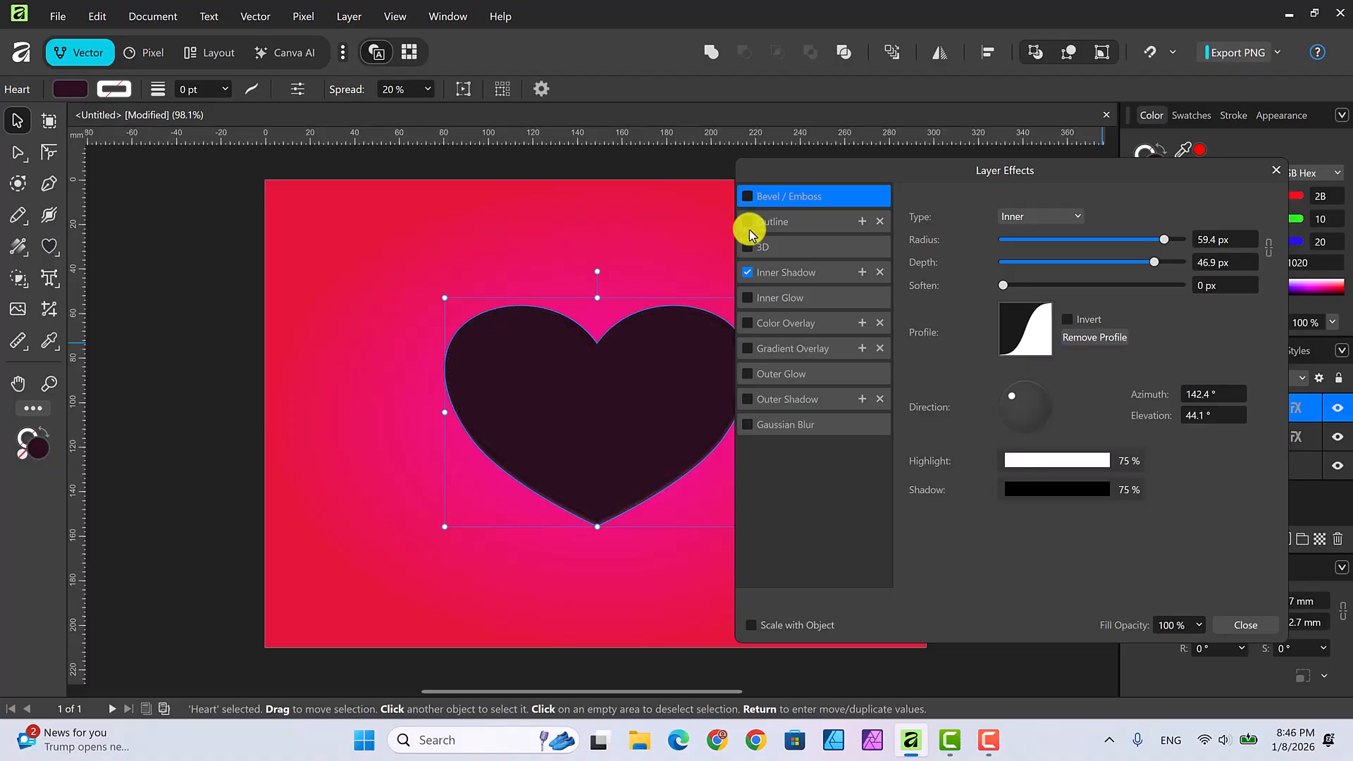
{"action": "left_click", "coordinate": [747, 273]}
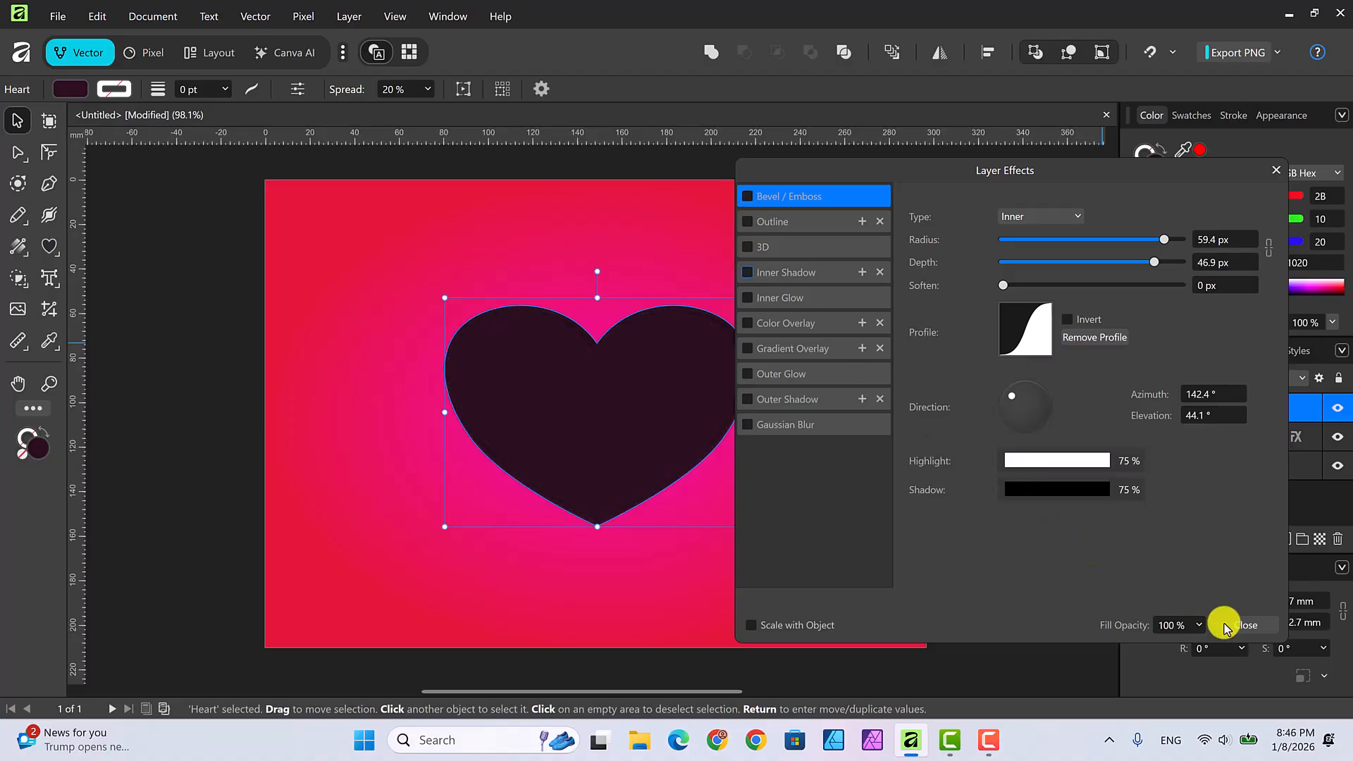
{"action": "left_click", "coordinate": [1244, 625]}
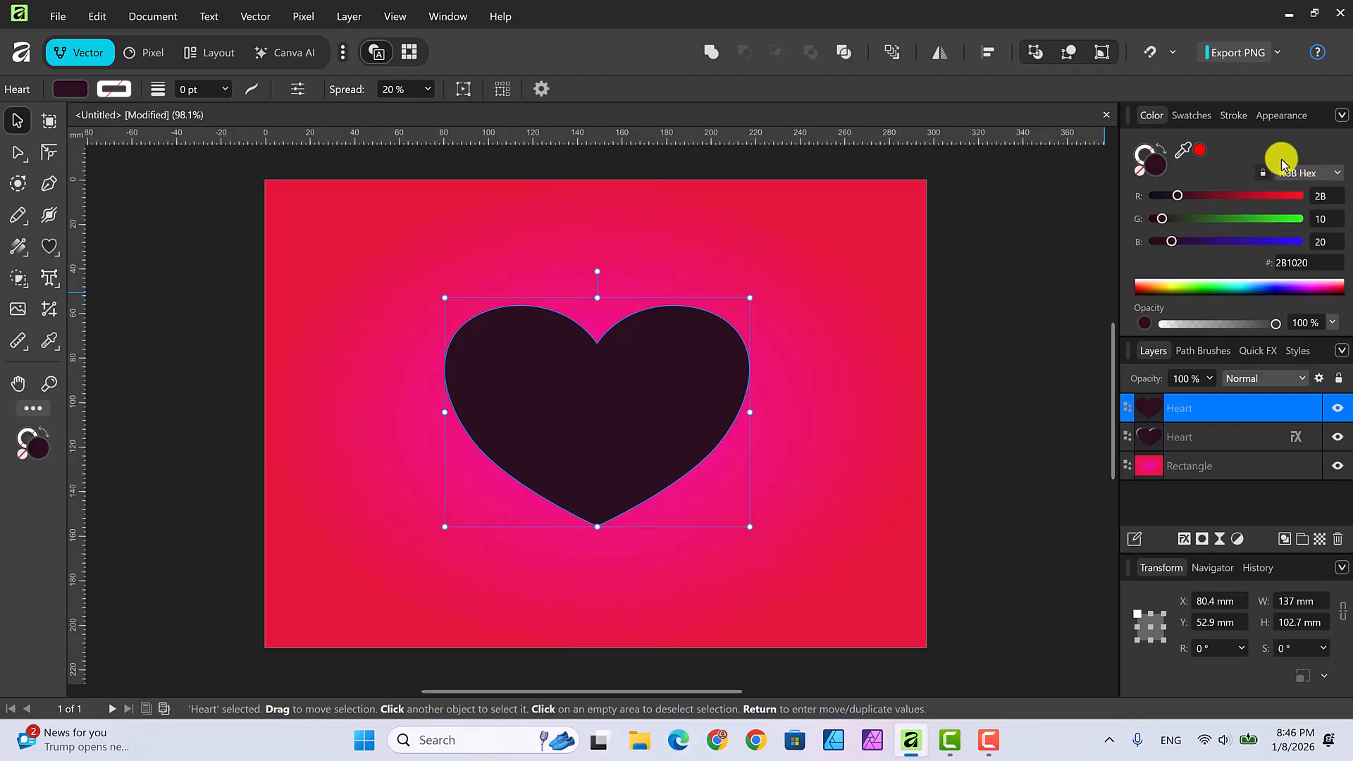
- Fill the upper heart copy with the hex color DD4F82
{"action": "left_click", "coordinate": [1298, 262]}
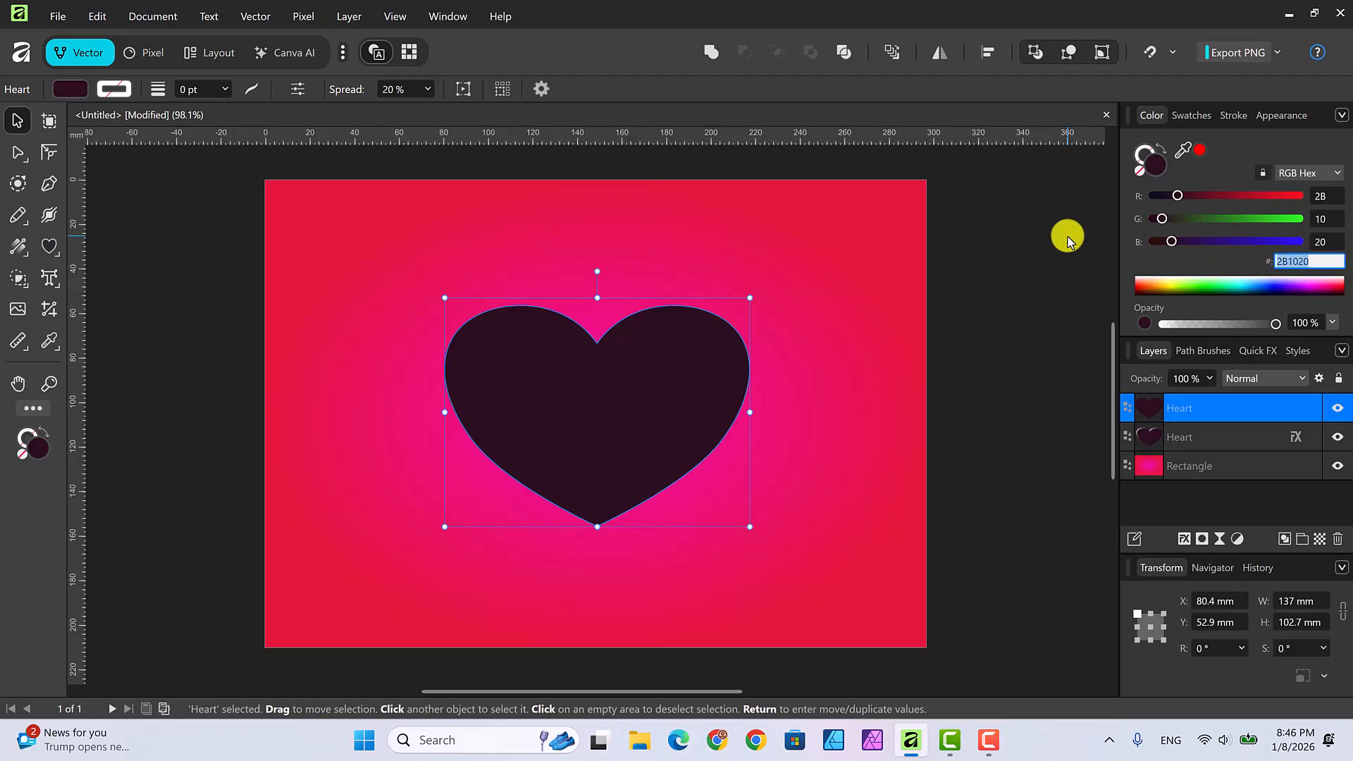
{"action": "type", "text": "DD"}
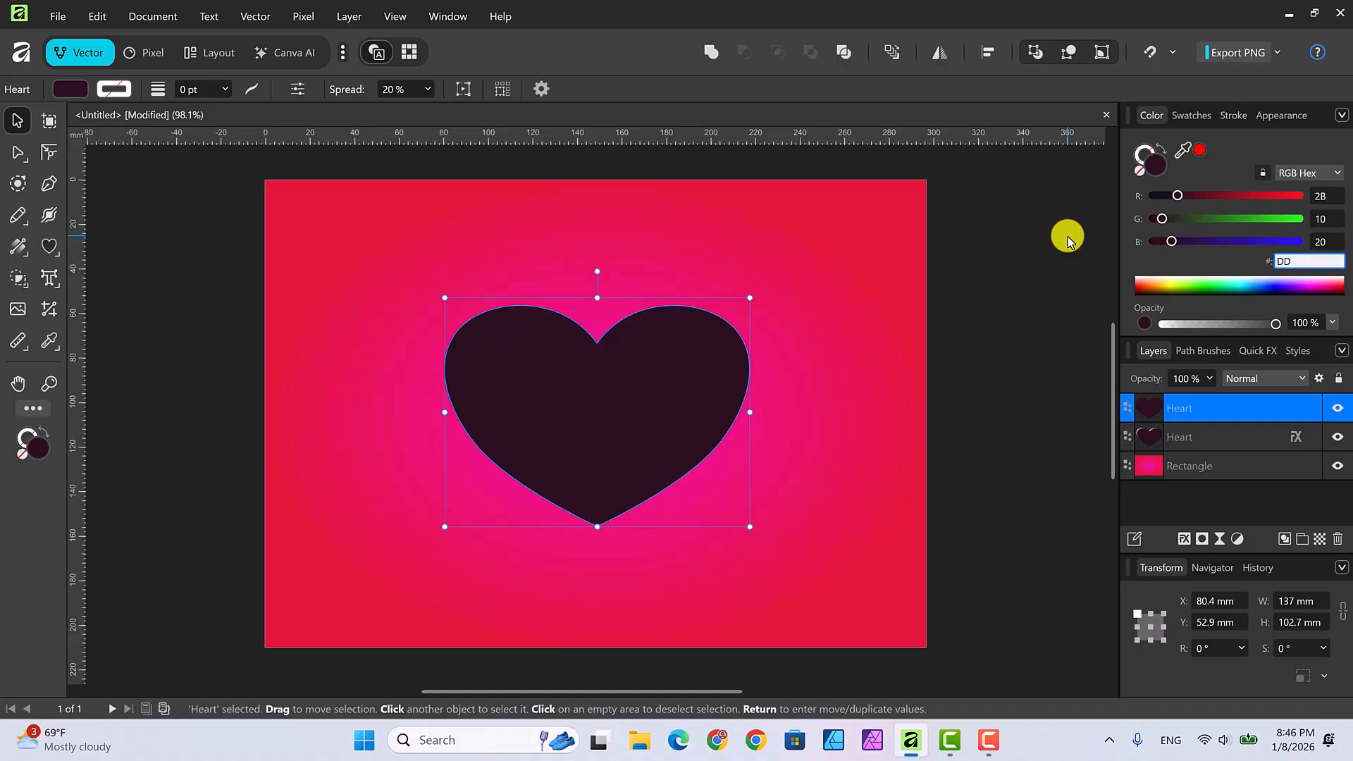
{"action": "type", "text": "4F82"}
{"action": "key", "text": "Return"}
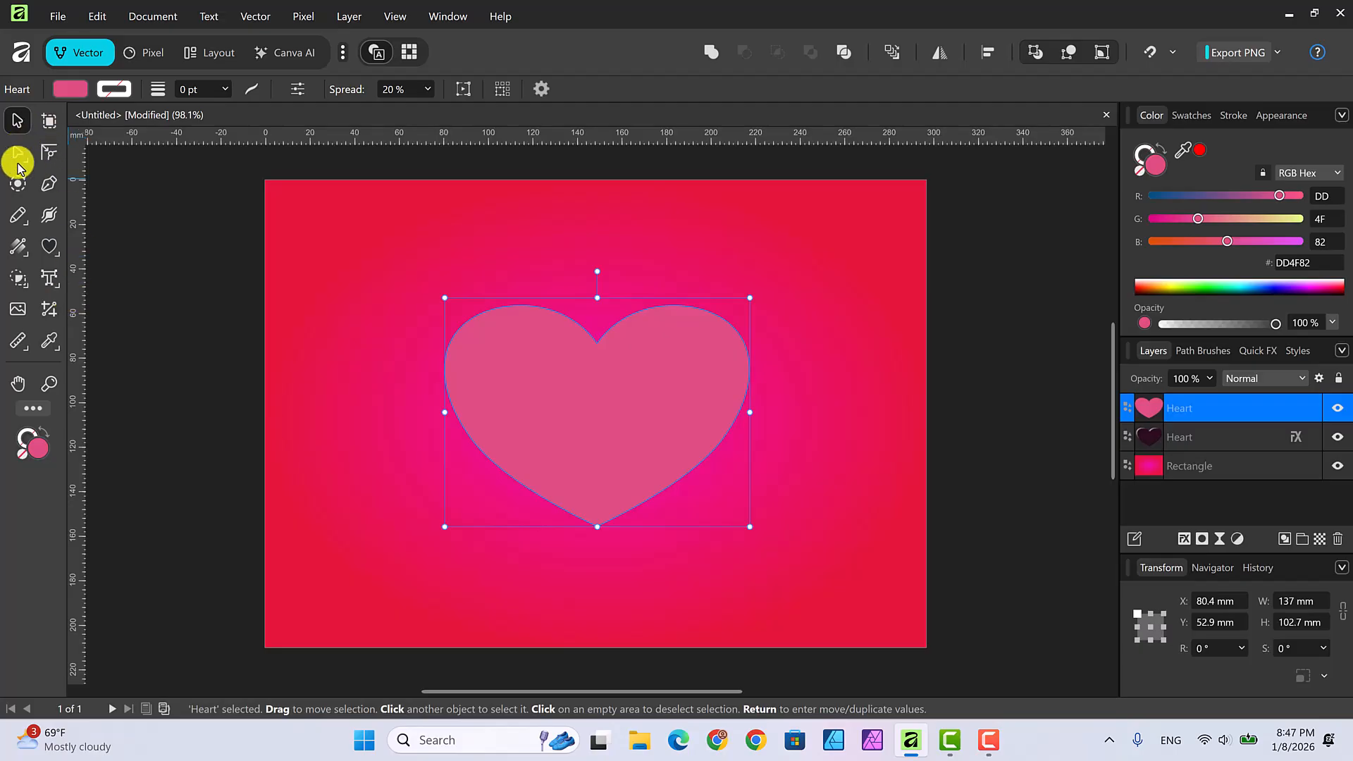
- Mask the pink heart copy to a rectangular marquee of about 1847 × 502 px around its upper part, using the Pixel workspace
{"action": "left_click", "coordinate": [152, 53]}
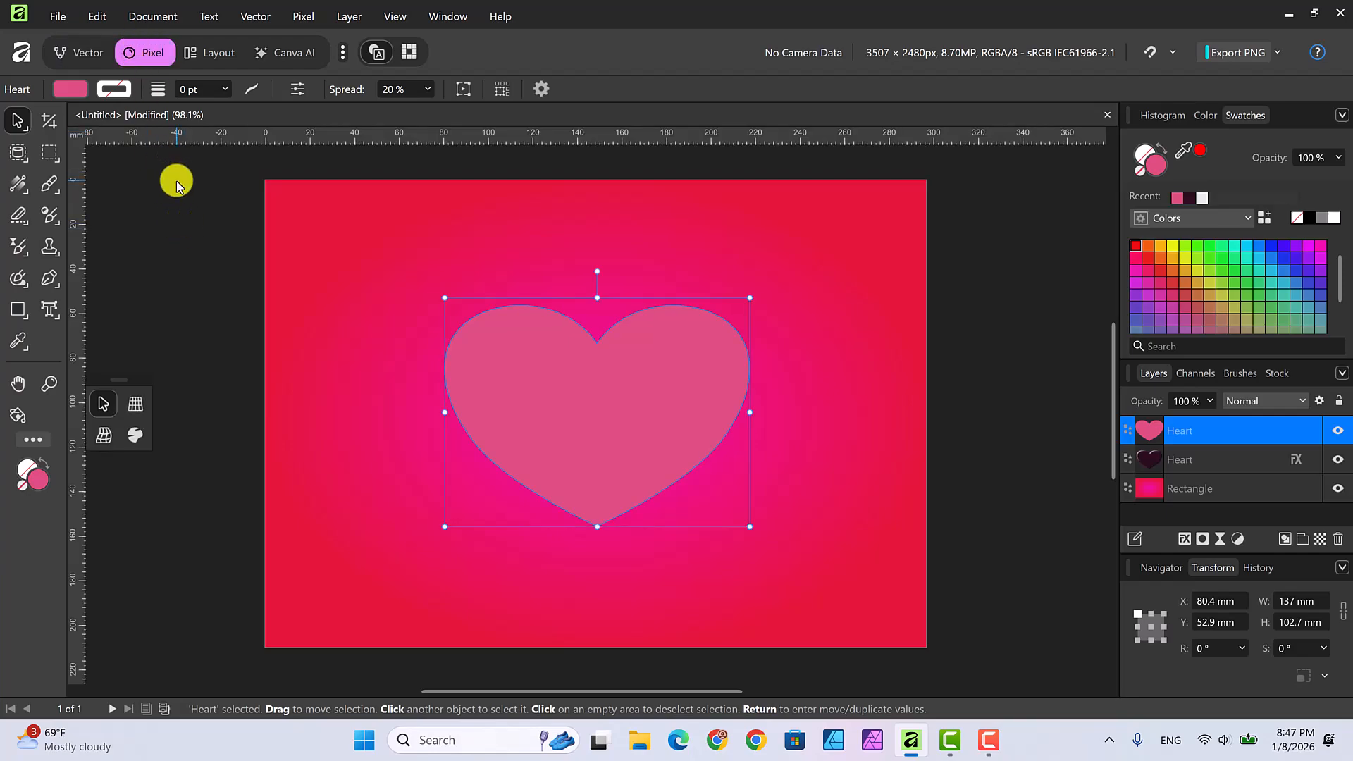
{"action": "left_click", "coordinate": [49, 152]}
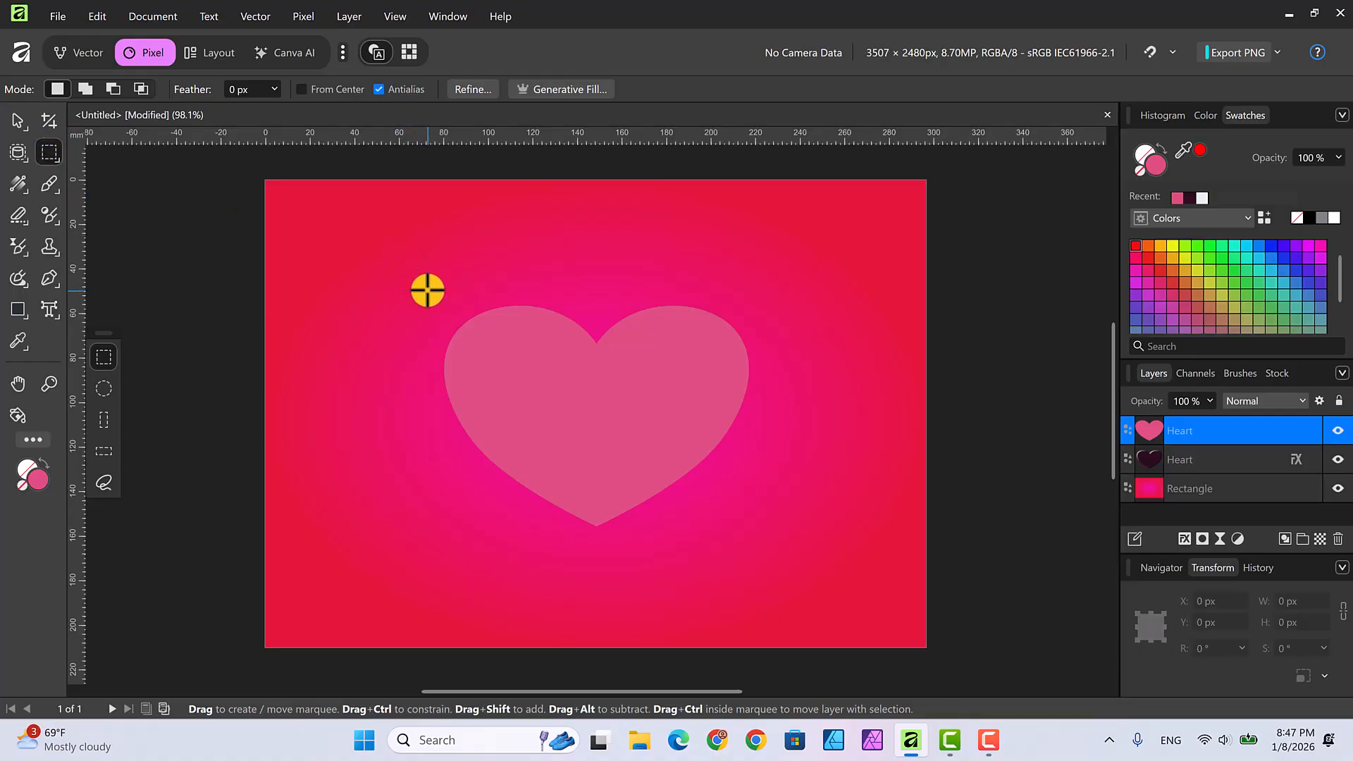
{"action": "left_click_drag", "start_coordinate": [426, 290], "coordinate": [720, 312]}
{"action": "left_click_drag", "start_coordinate": [762, 356], "coordinate": [775, 384]}
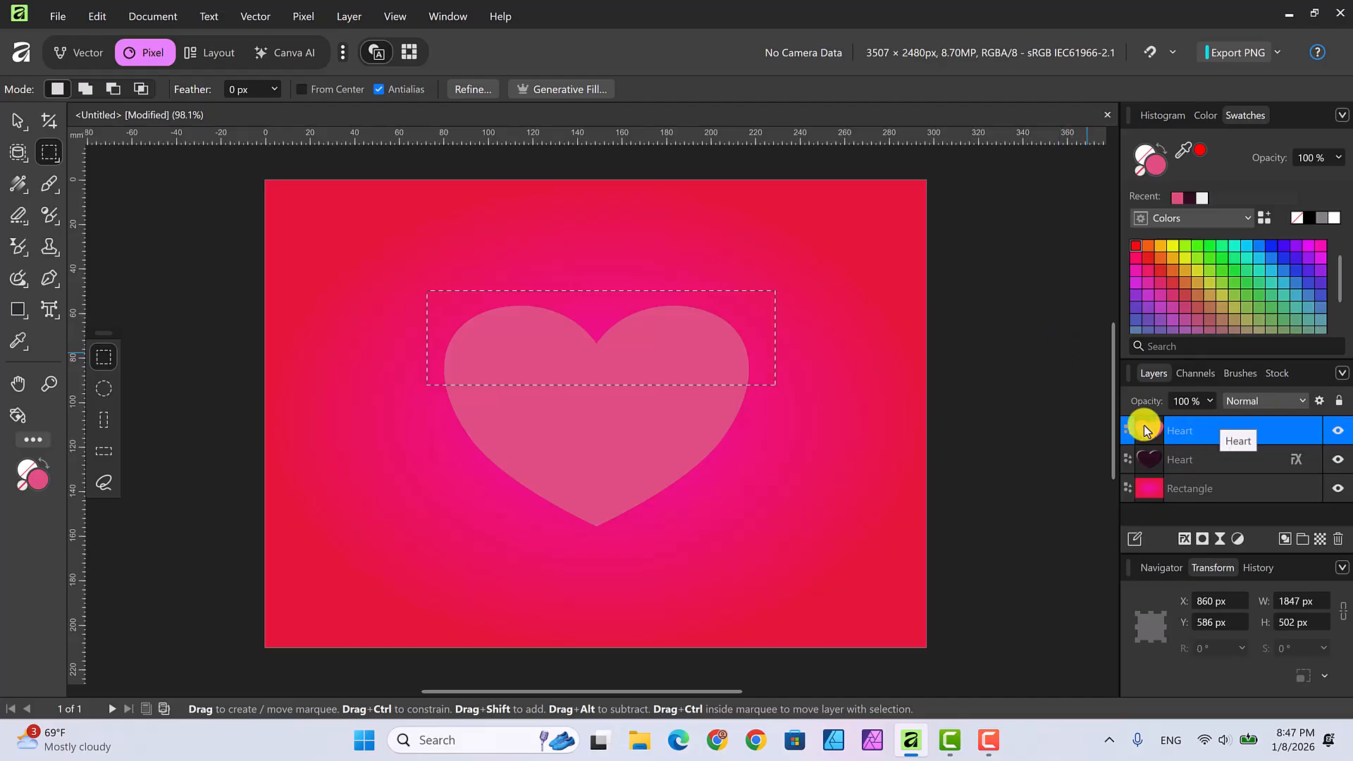
{"action": "left_click", "coordinate": [1202, 540]}
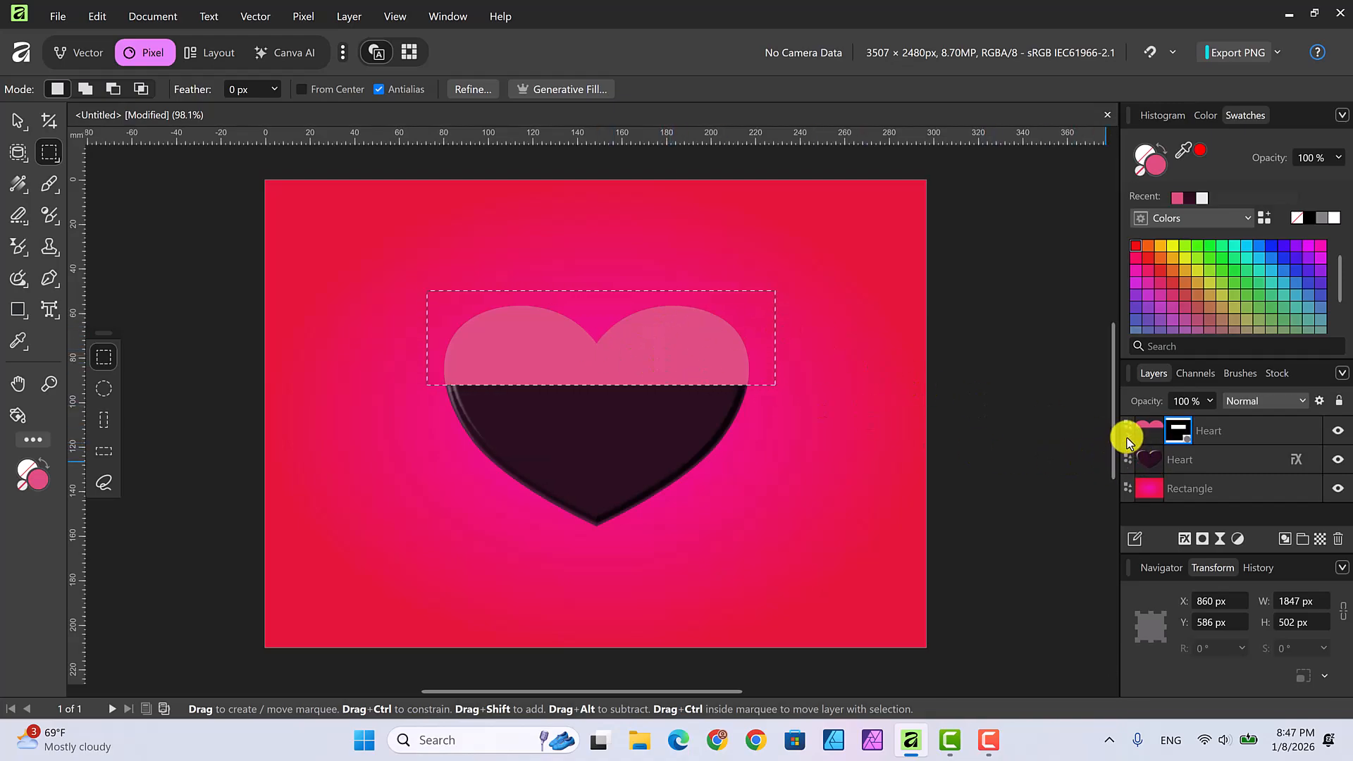
- Reveal the pink heart's mask in the layer stack and deselect the marquee area
{"action": "left_click", "coordinate": [1127, 438]}
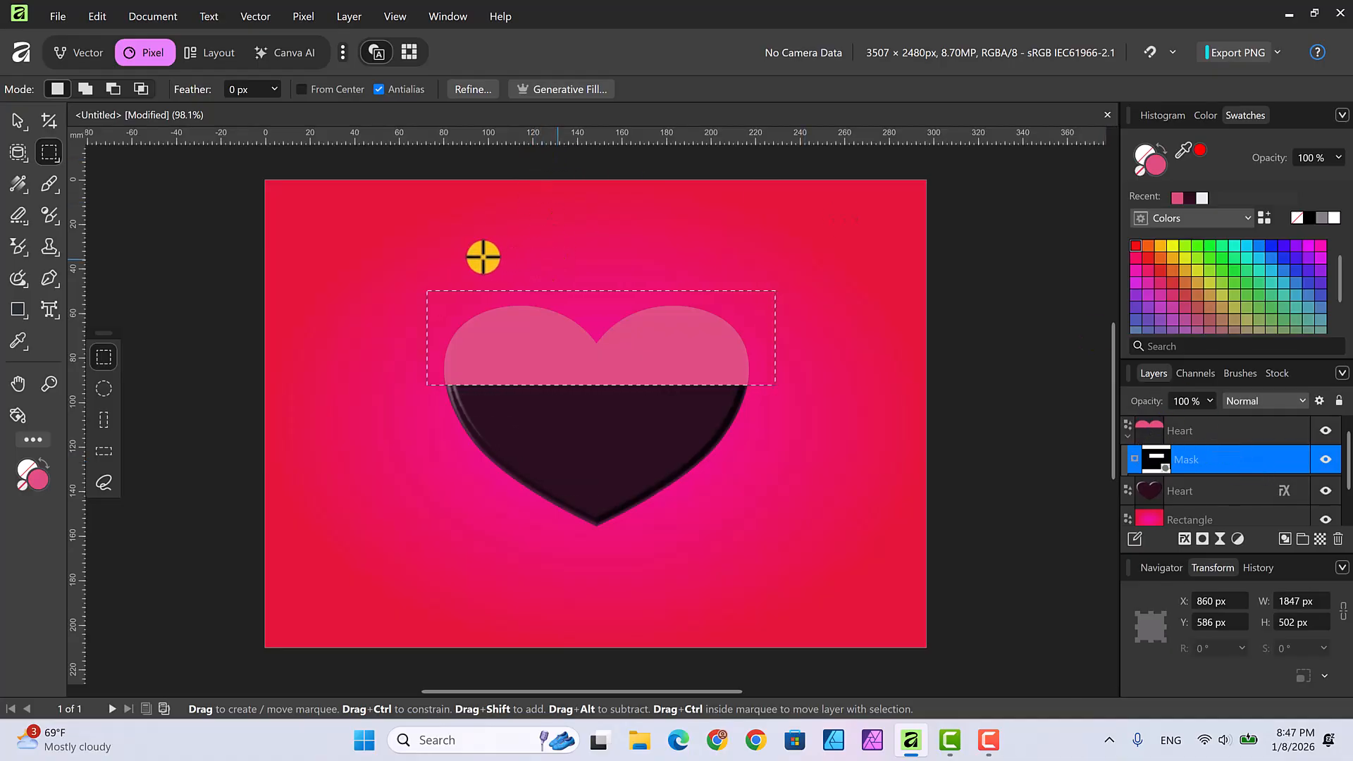
{"action": "left_click", "coordinate": [304, 19]}
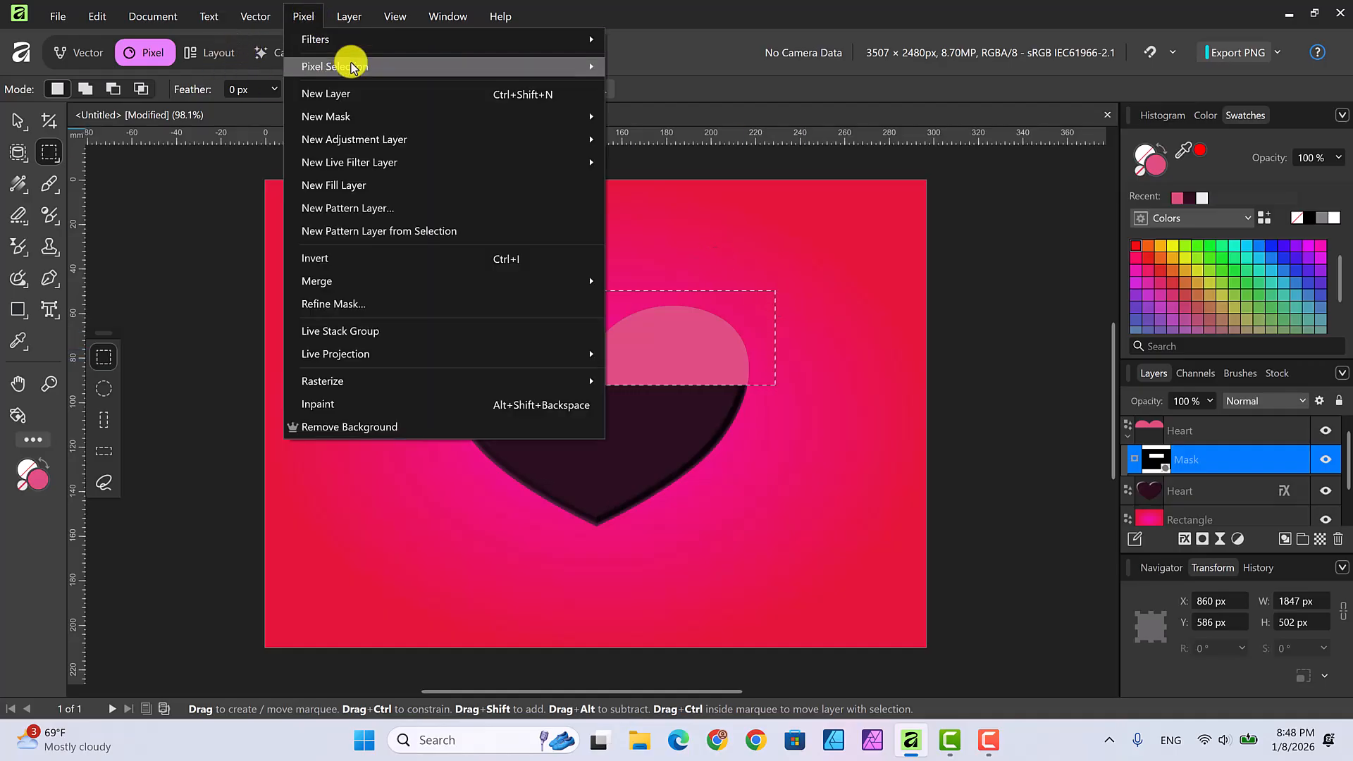
{"action": "mouse_move", "coordinate": [568, 63]}
{"action": "left_click", "coordinate": [643, 91]}
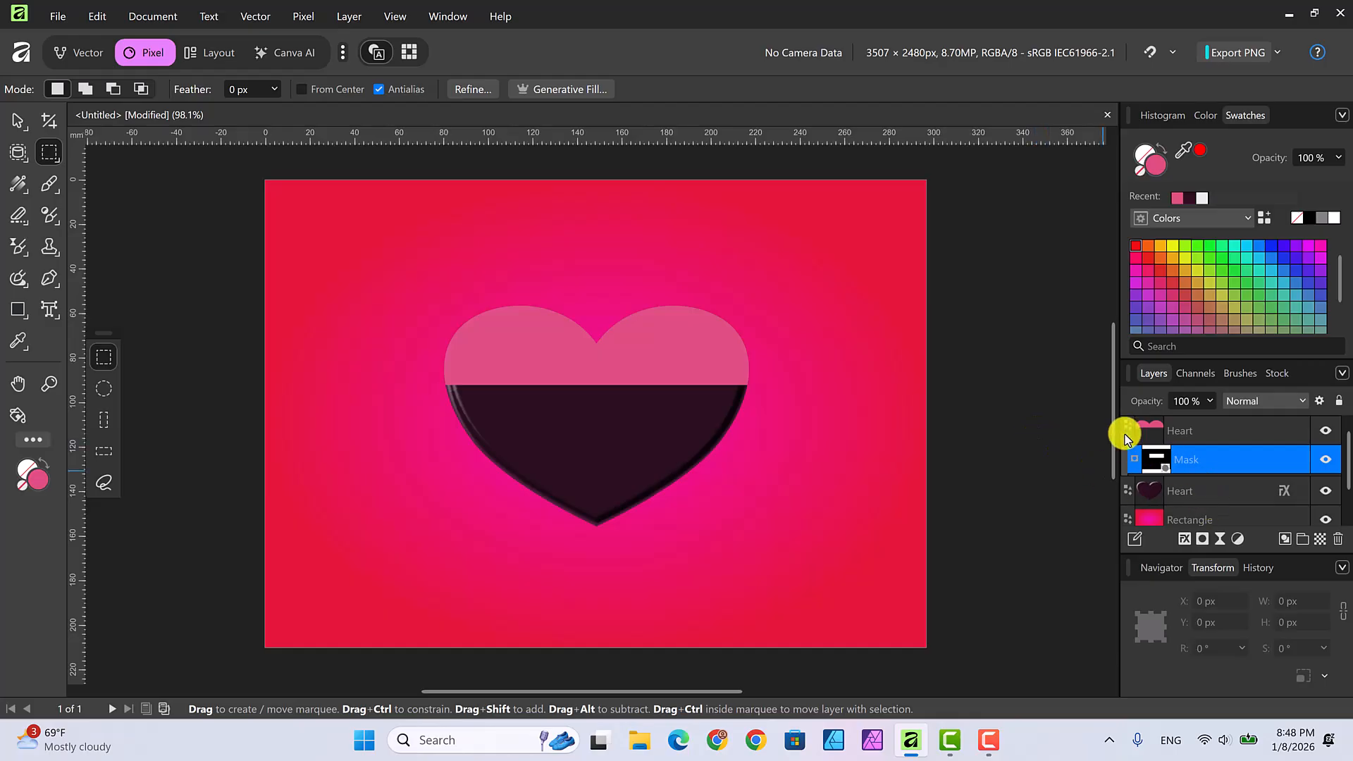
{"action": "left_click_drag", "start_coordinate": [1126, 437], "coordinate": [1127, 437]}
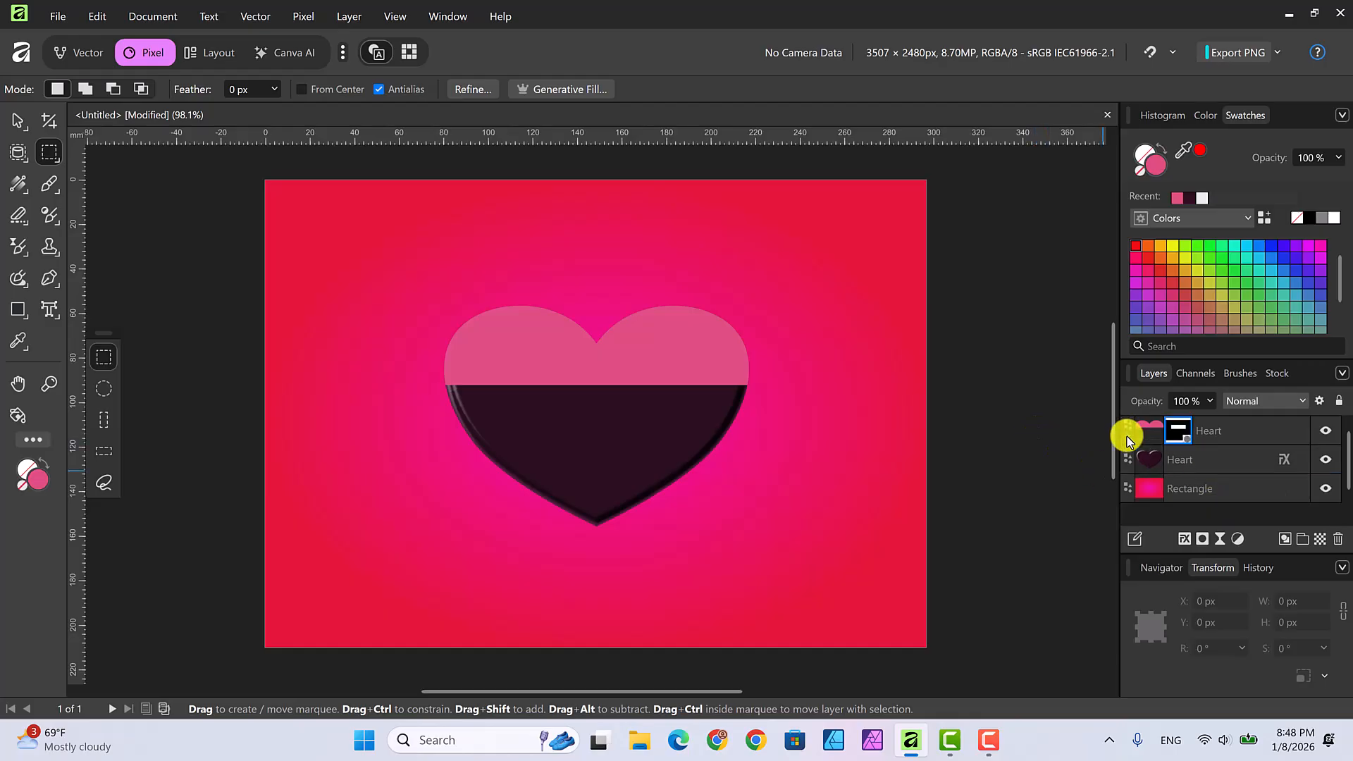
{"action": "left_click", "coordinate": [1225, 426]}
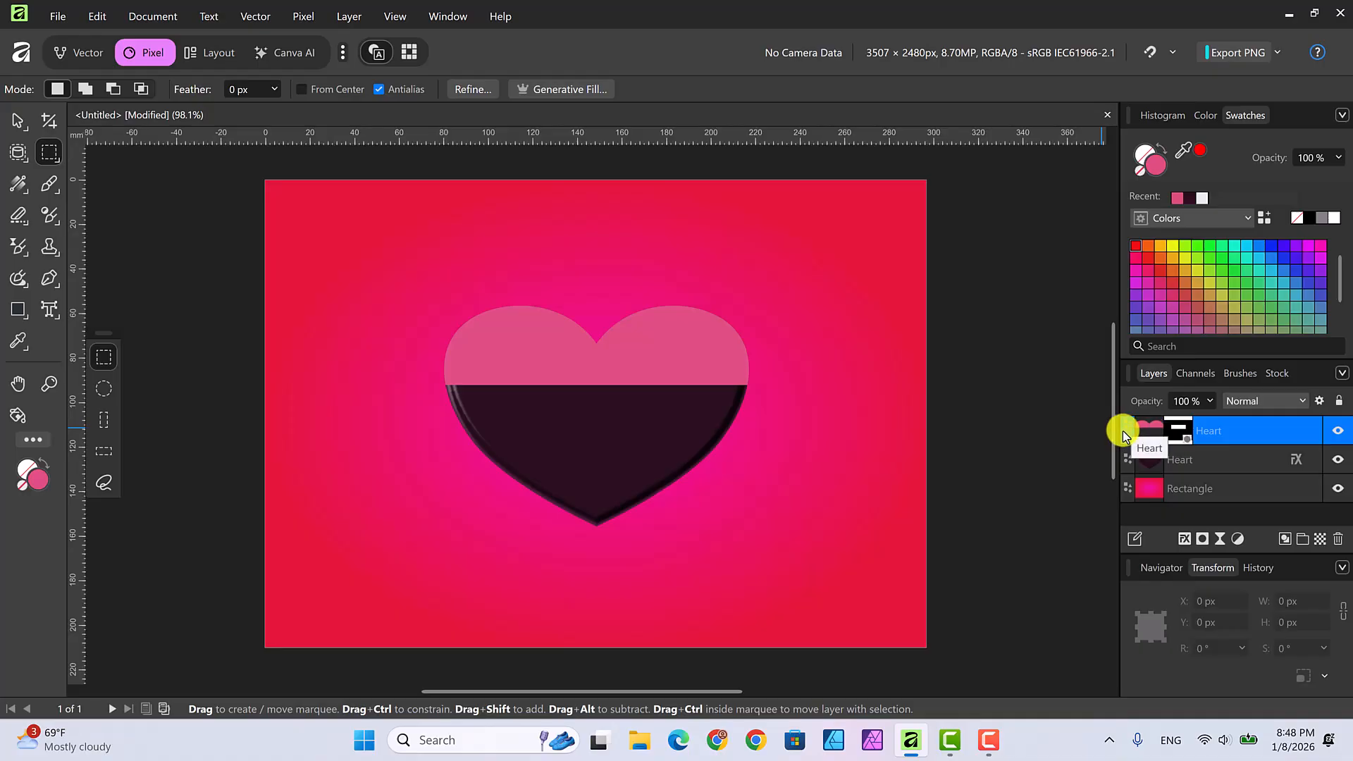
{"action": "left_click", "coordinate": [304, 16]}
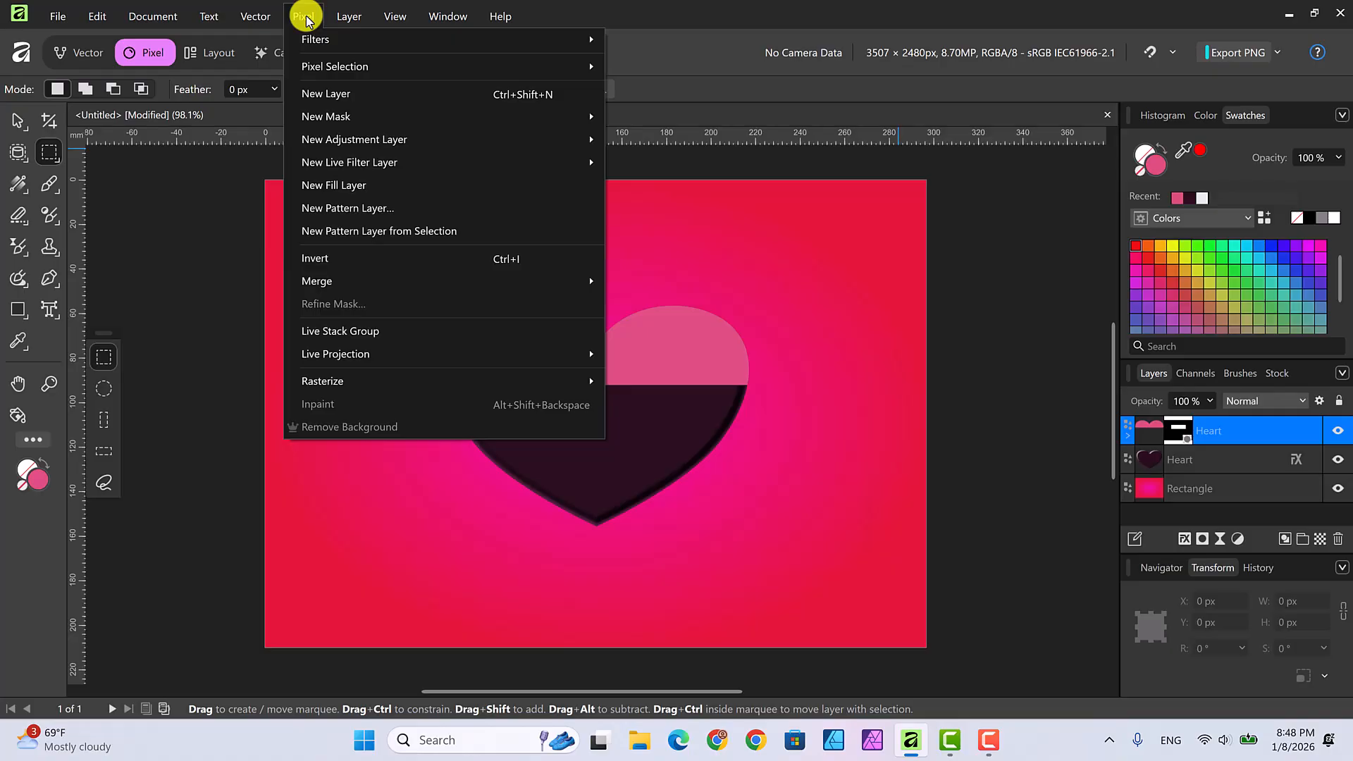
{"action": "left_click", "coordinate": [1121, 435]}
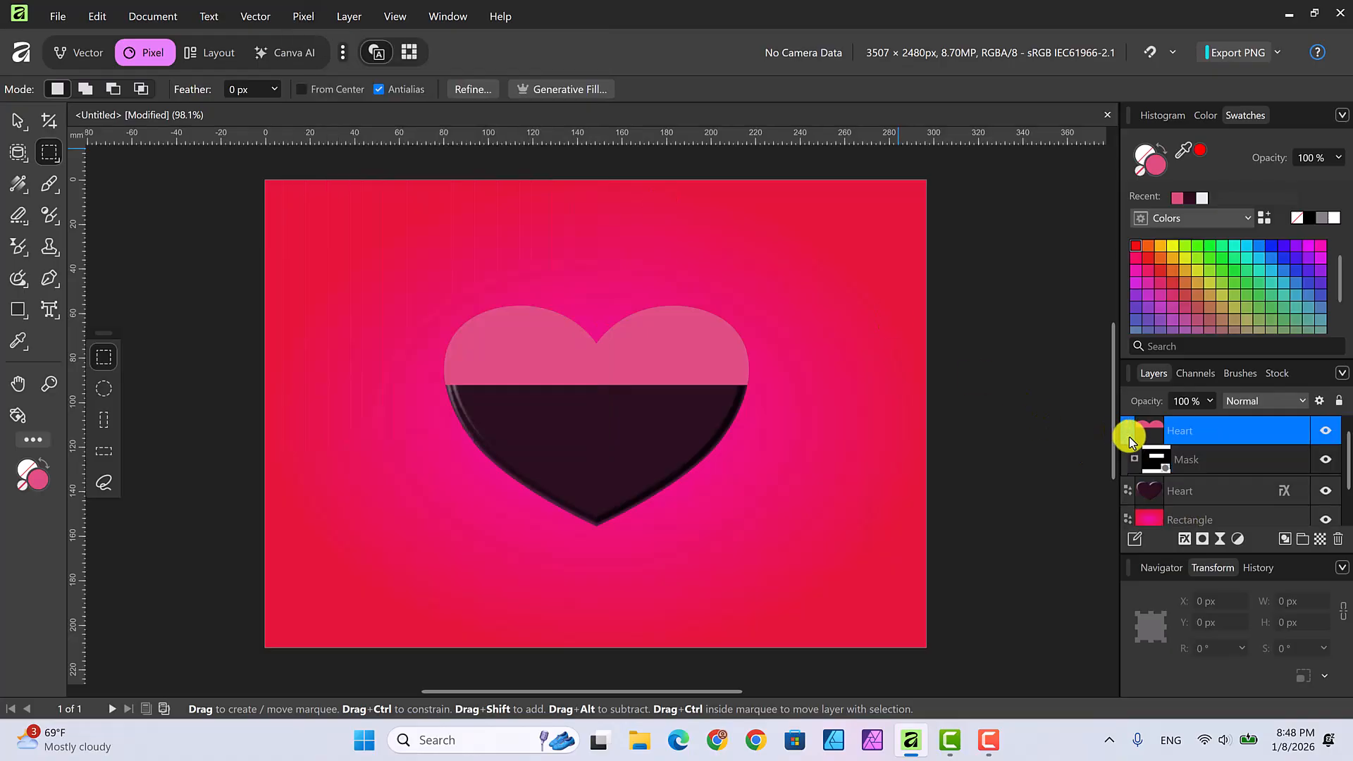
- Apply a Twirl distortion to the pink heart's mask with an angle of about 66.8° and a radius of about 685.1 px
{"action": "left_click", "coordinate": [1240, 461]}
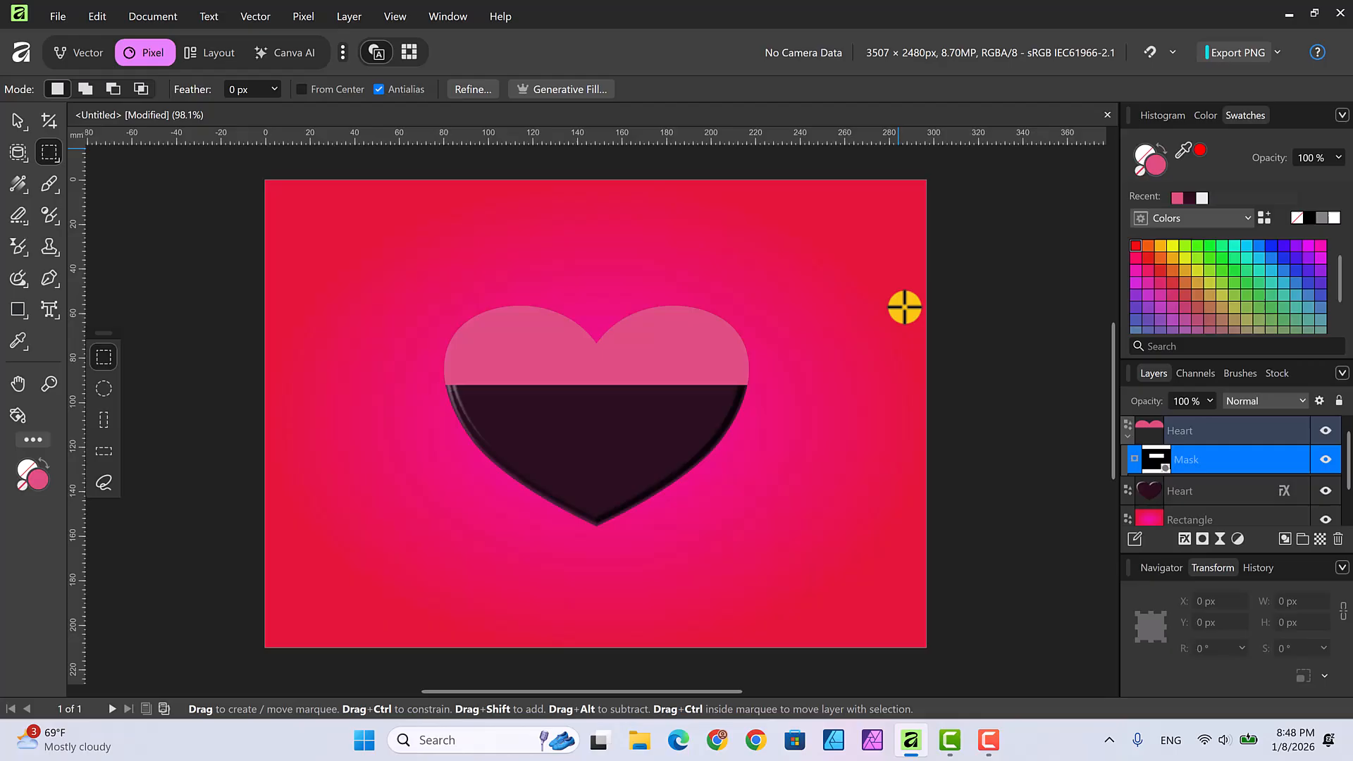
{"action": "left_click", "coordinate": [307, 20]}
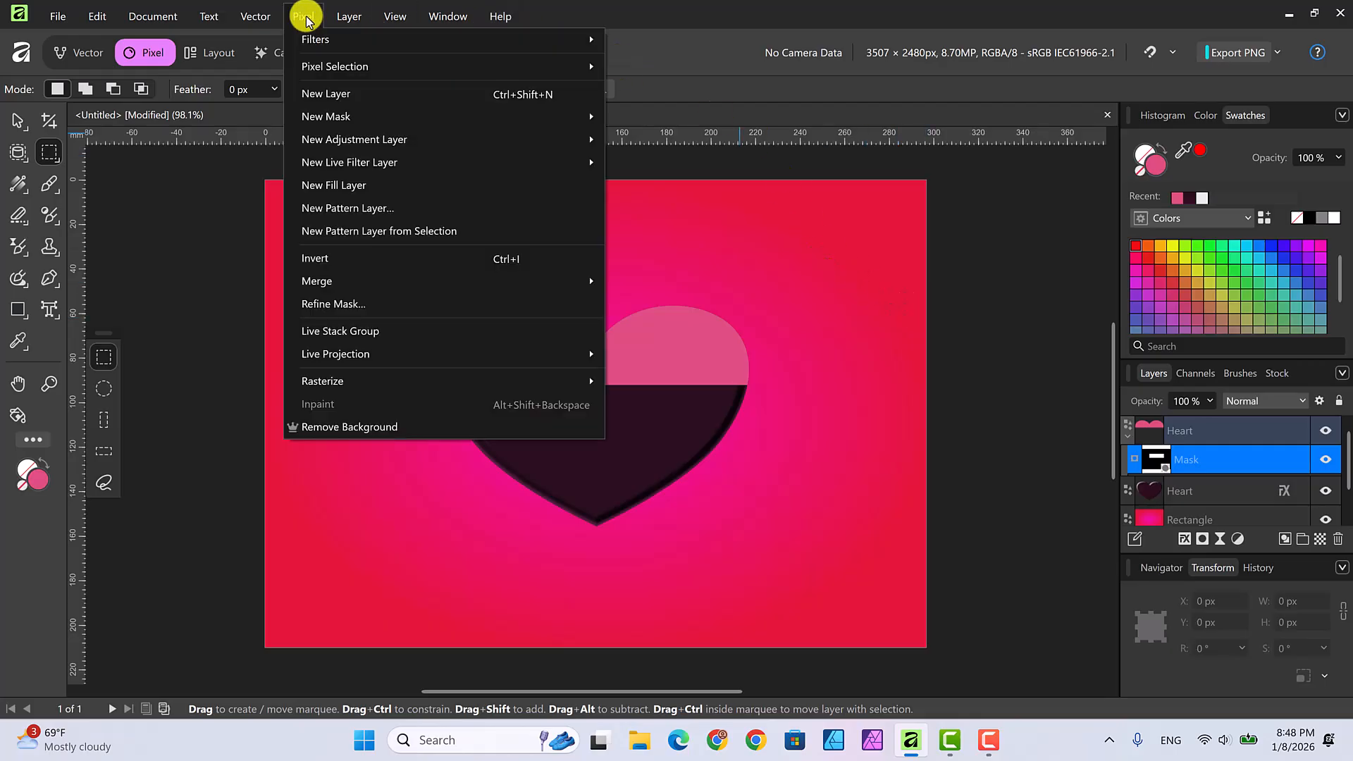
{"action": "mouse_move", "coordinate": [314, 41]}
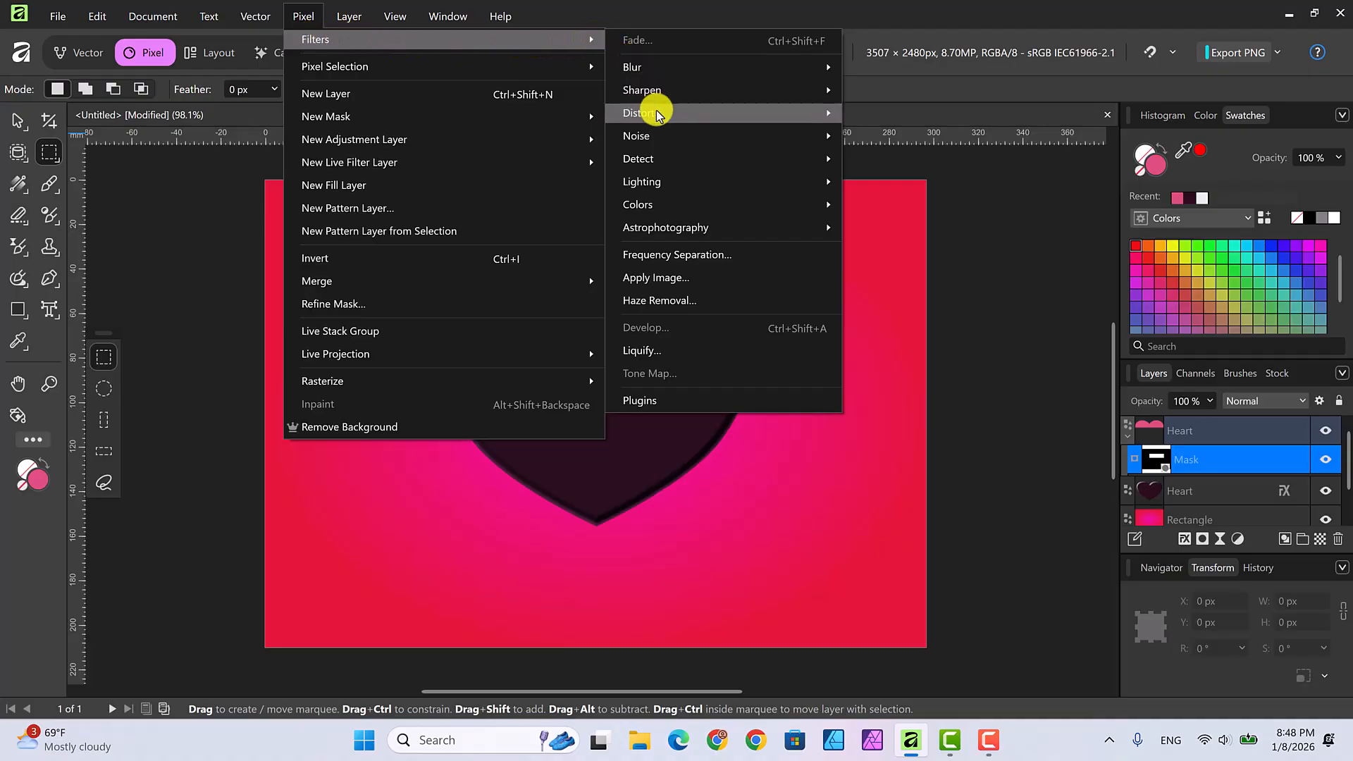
{"action": "mouse_move", "coordinate": [657, 115]}
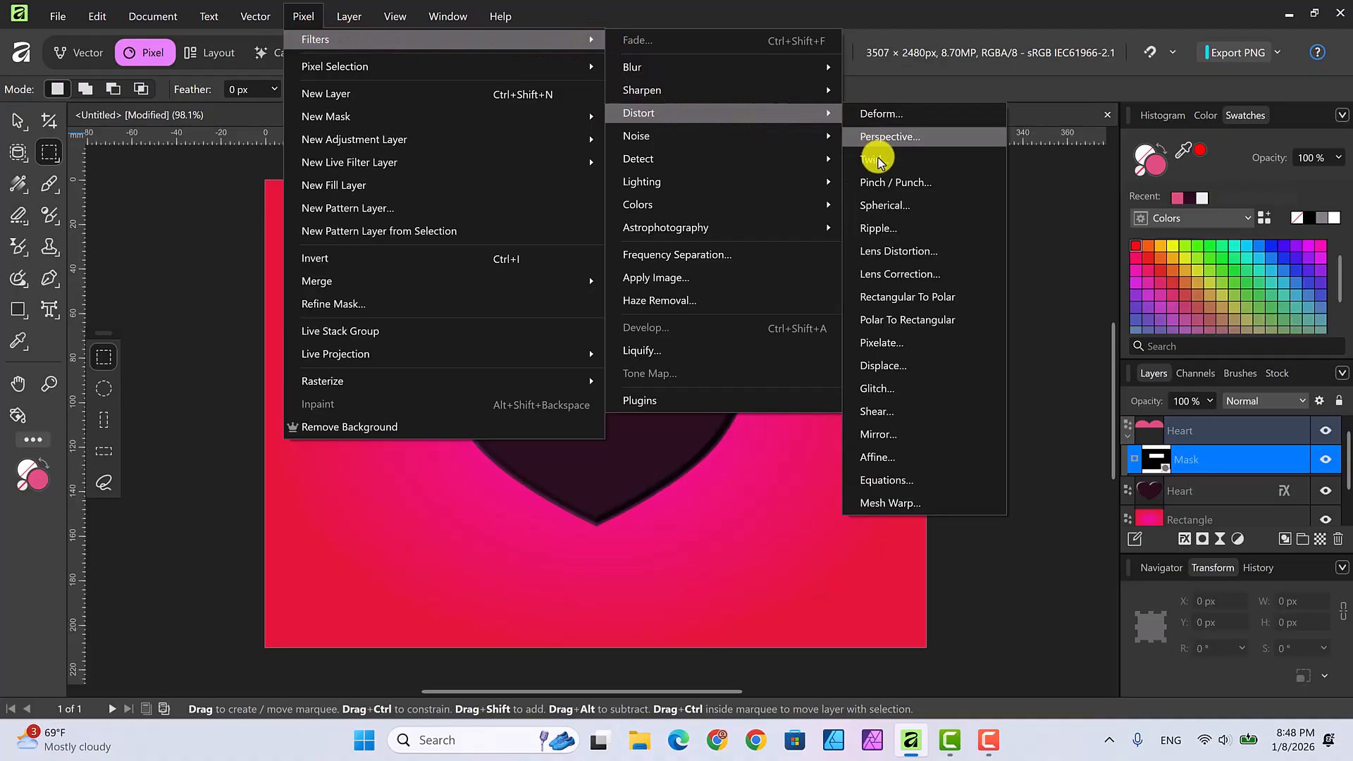
{"action": "left_click", "coordinate": [878, 161]}
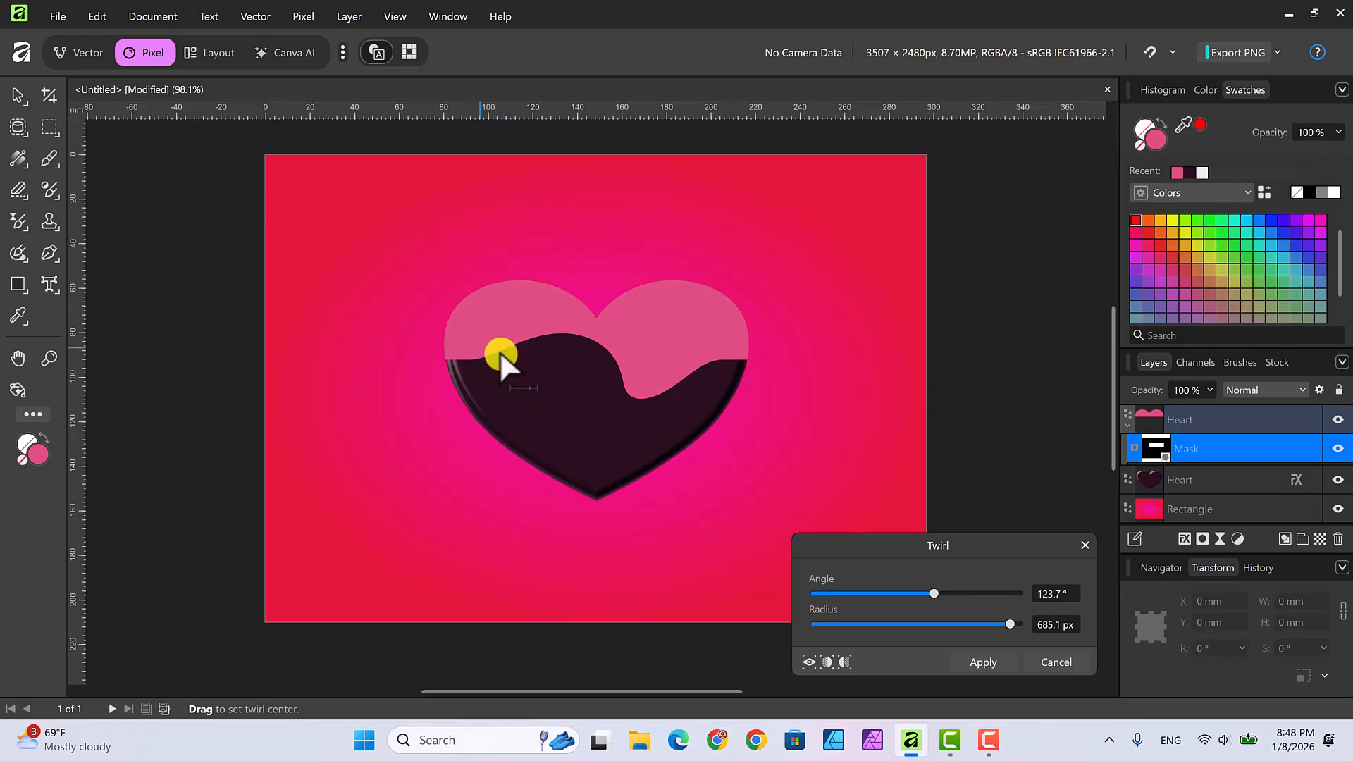
{"action": "left_click_drag", "start_coordinate": [600, 356], "coordinate": [733, 369]}
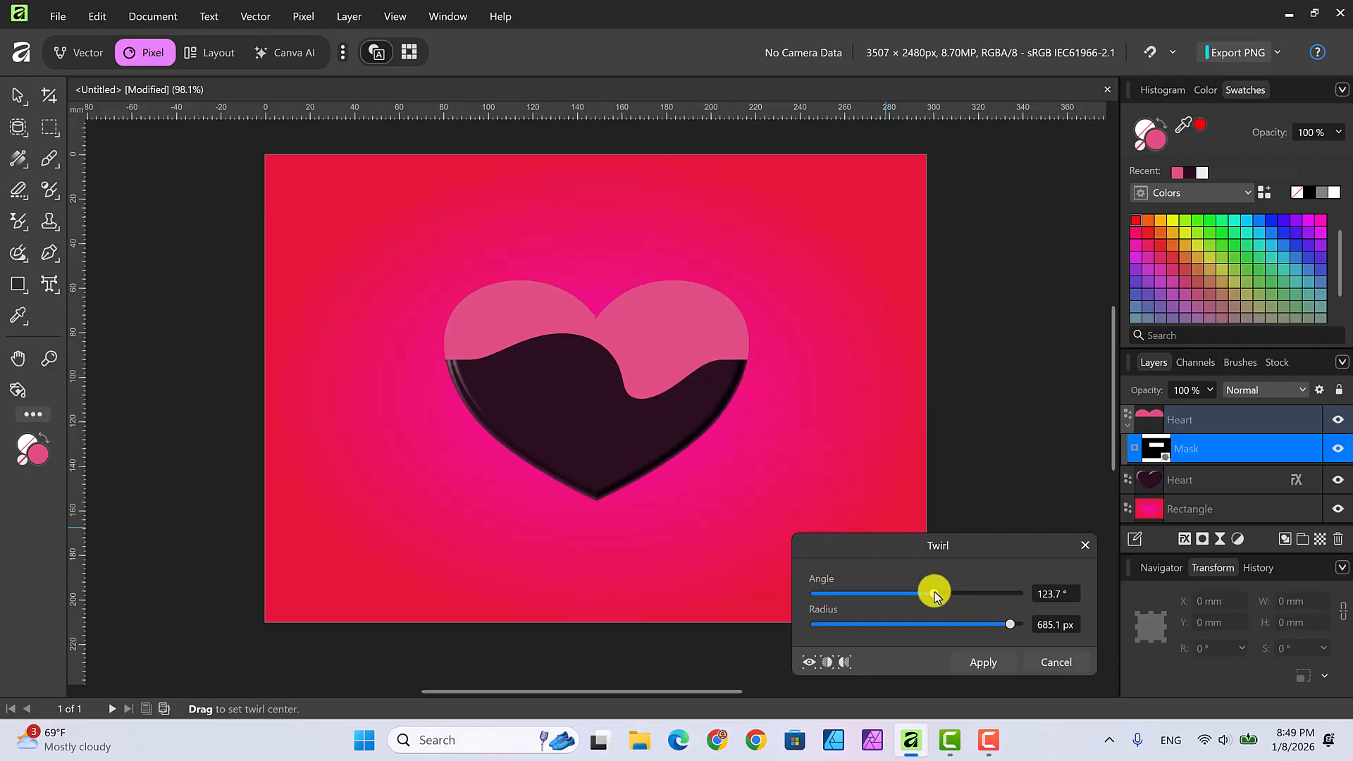
{"action": "mouse_move", "coordinate": [935, 596]}
{"action": "left_mouse_down"}
{"action": "mouse_move", "coordinate": [951, 596]}
{"action": "mouse_move", "coordinate": [923, 596]}
{"action": "mouse_move", "coordinate": [935, 597]}
{"action": "left_mouse_up"}
{"action": "left_click_drag", "start_coordinate": [936, 598], "coordinate": [930, 596]}
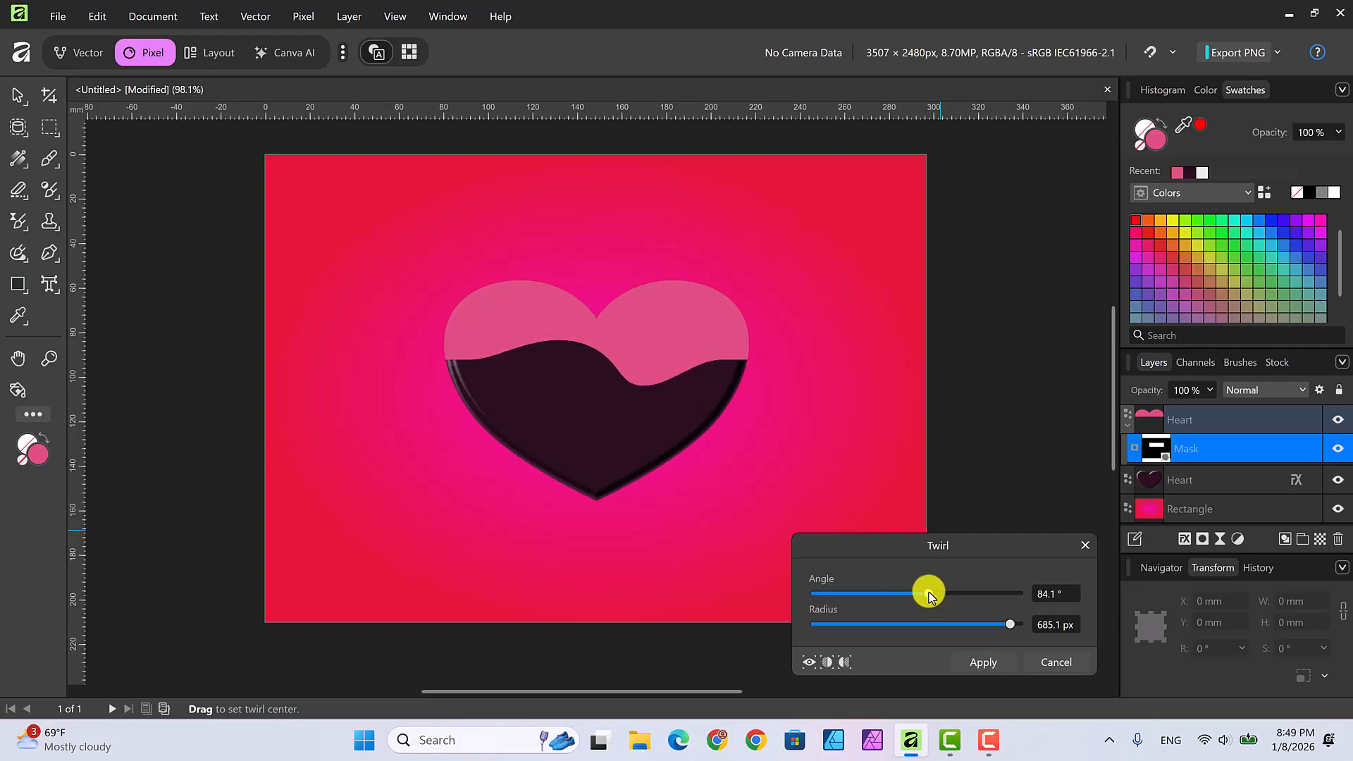
{"action": "left_click_drag", "start_coordinate": [930, 597], "coordinate": [928, 596]}
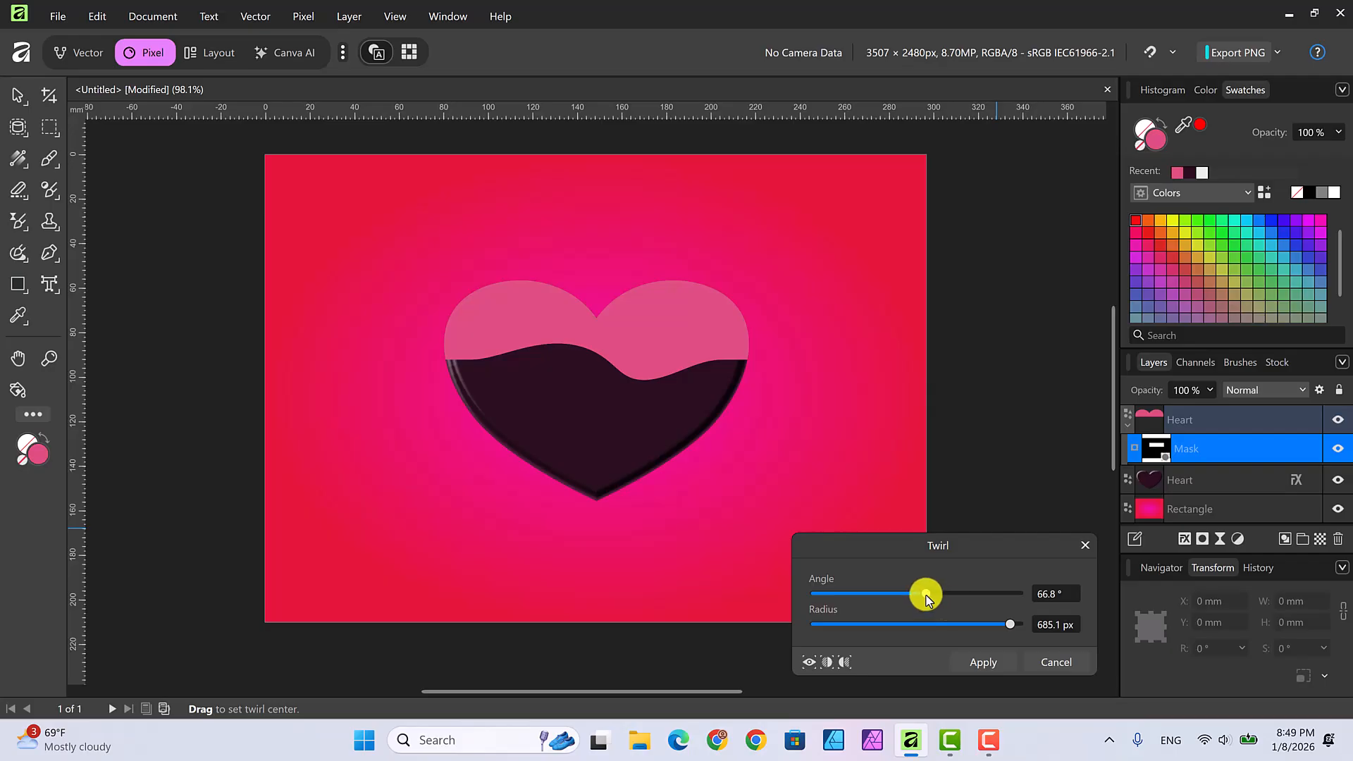
{"action": "left_click", "coordinate": [987, 662]}
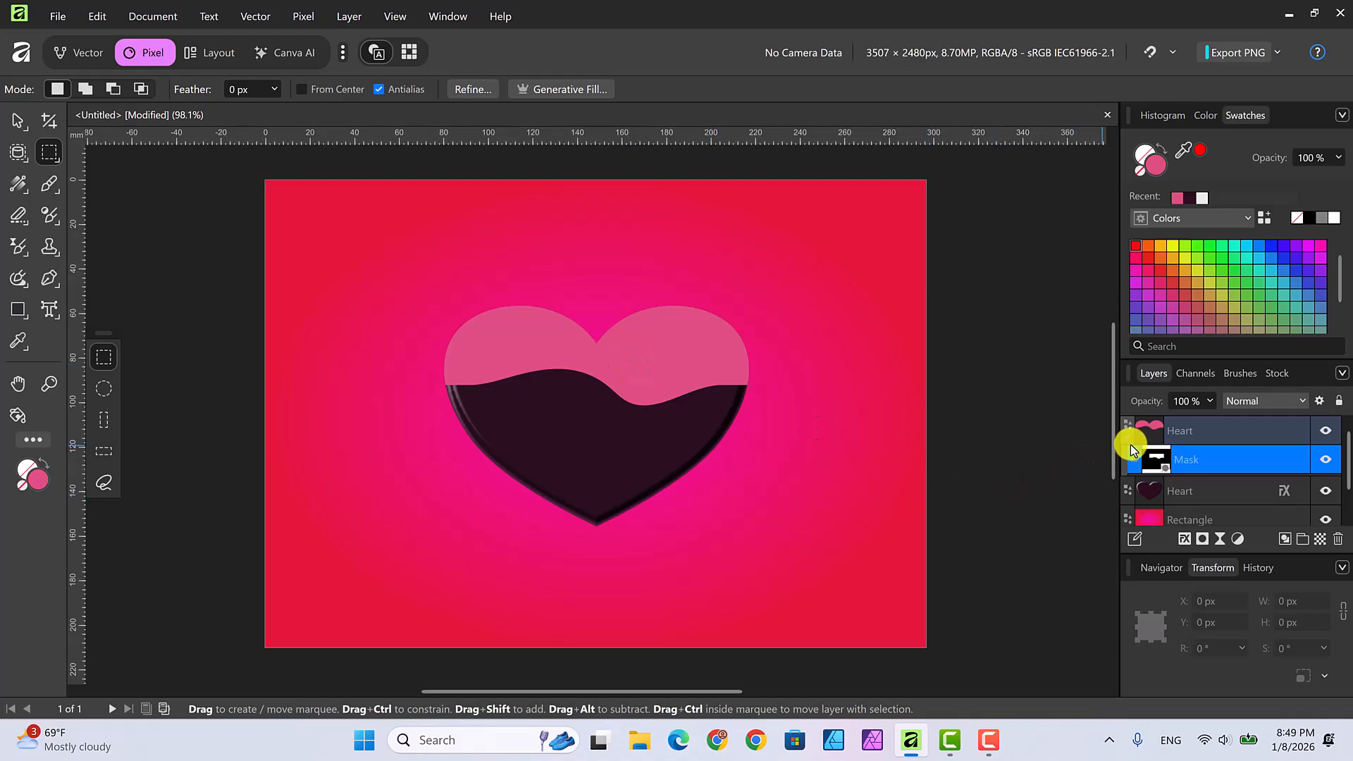
- Apply an inner Bevel / Emboss to the pink heart with a radius of 13.5 px, depth of 14 px and soften of 14.4 px
{"action": "left_click_drag", "start_coordinate": [1126, 433], "coordinate": [1124, 433]}
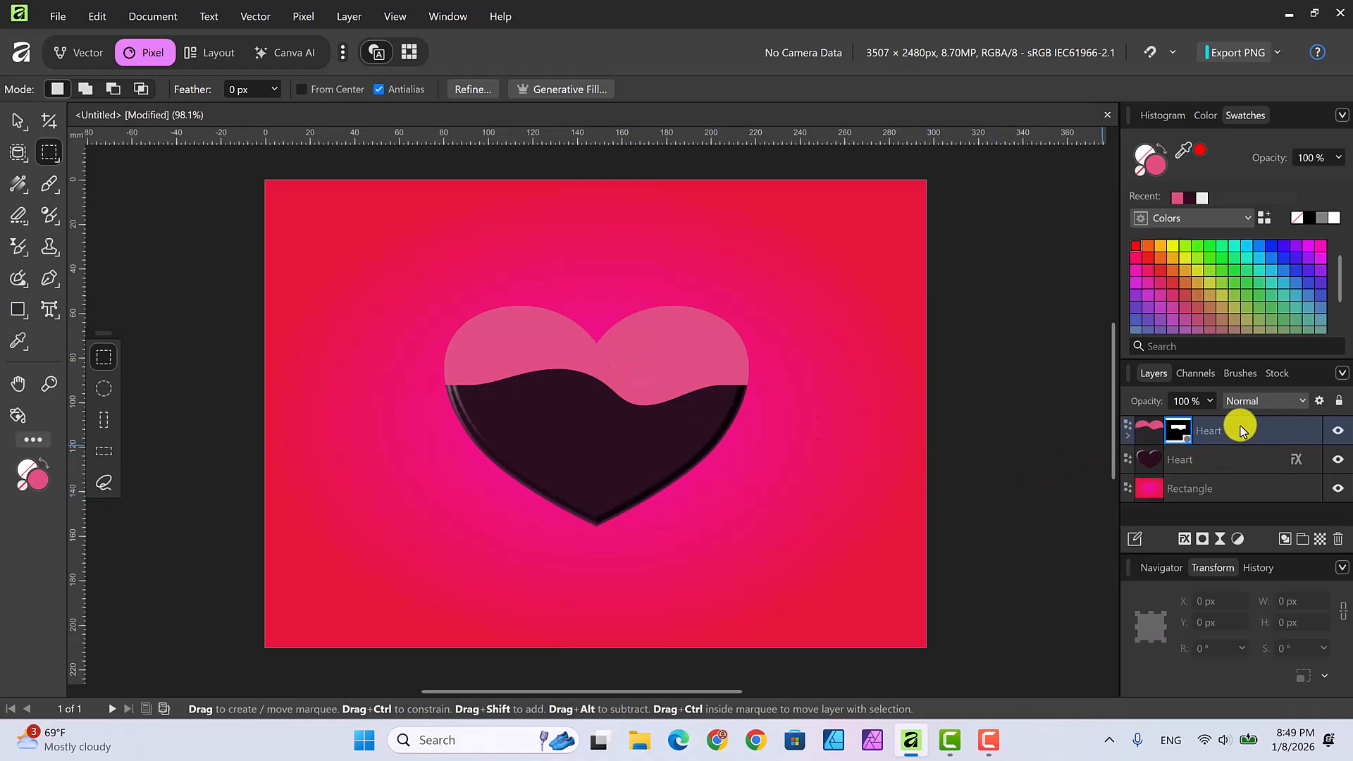
{"action": "left_click", "coordinate": [1219, 422]}
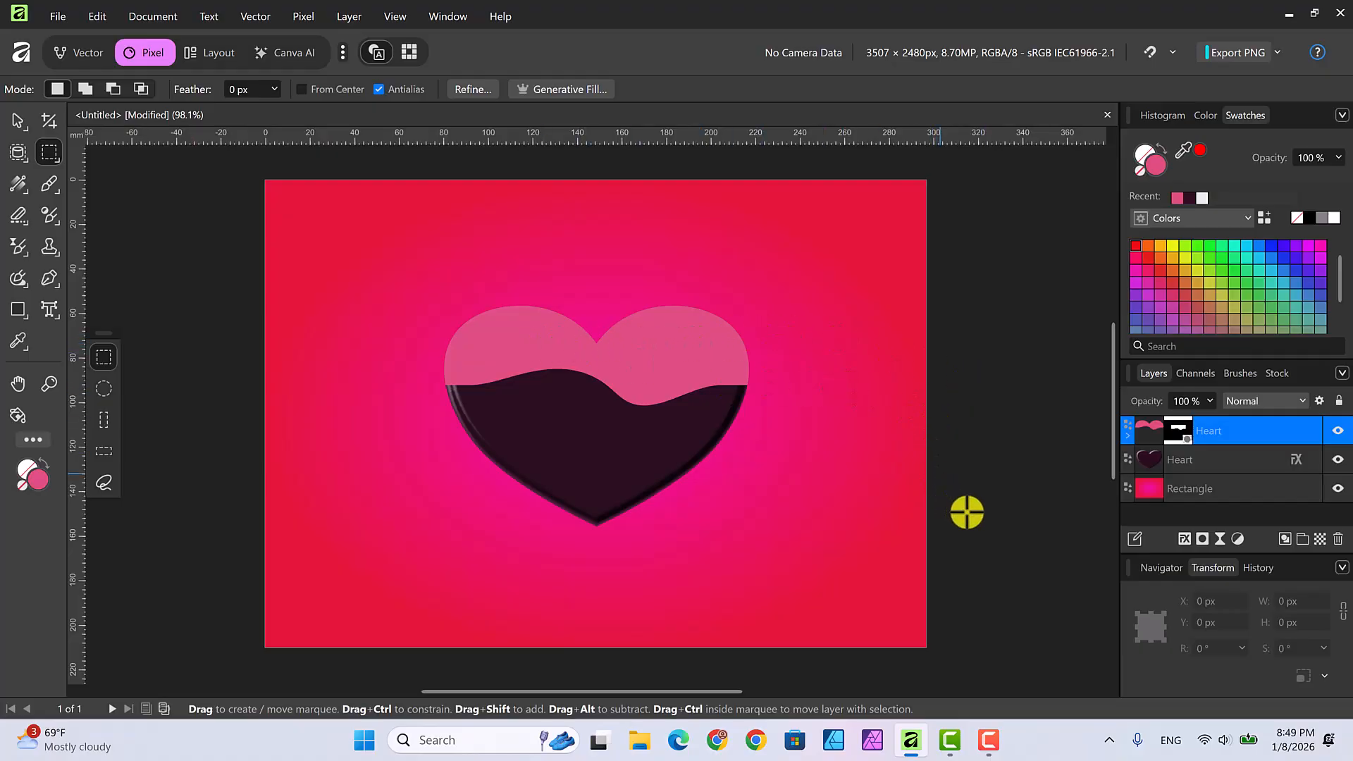
{"action": "left_click", "coordinate": [1183, 539]}
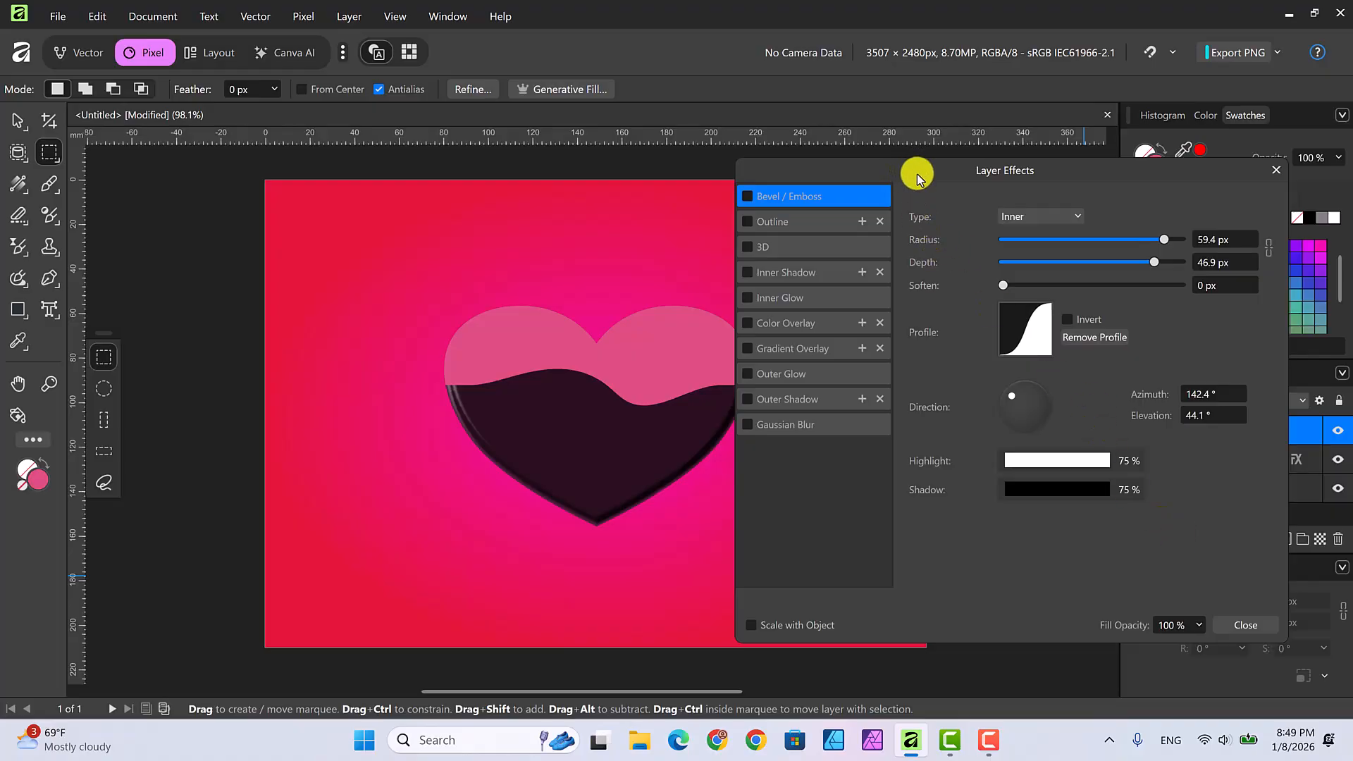
{"action": "left_click_drag", "start_coordinate": [907, 172], "coordinate": [939, 192]}
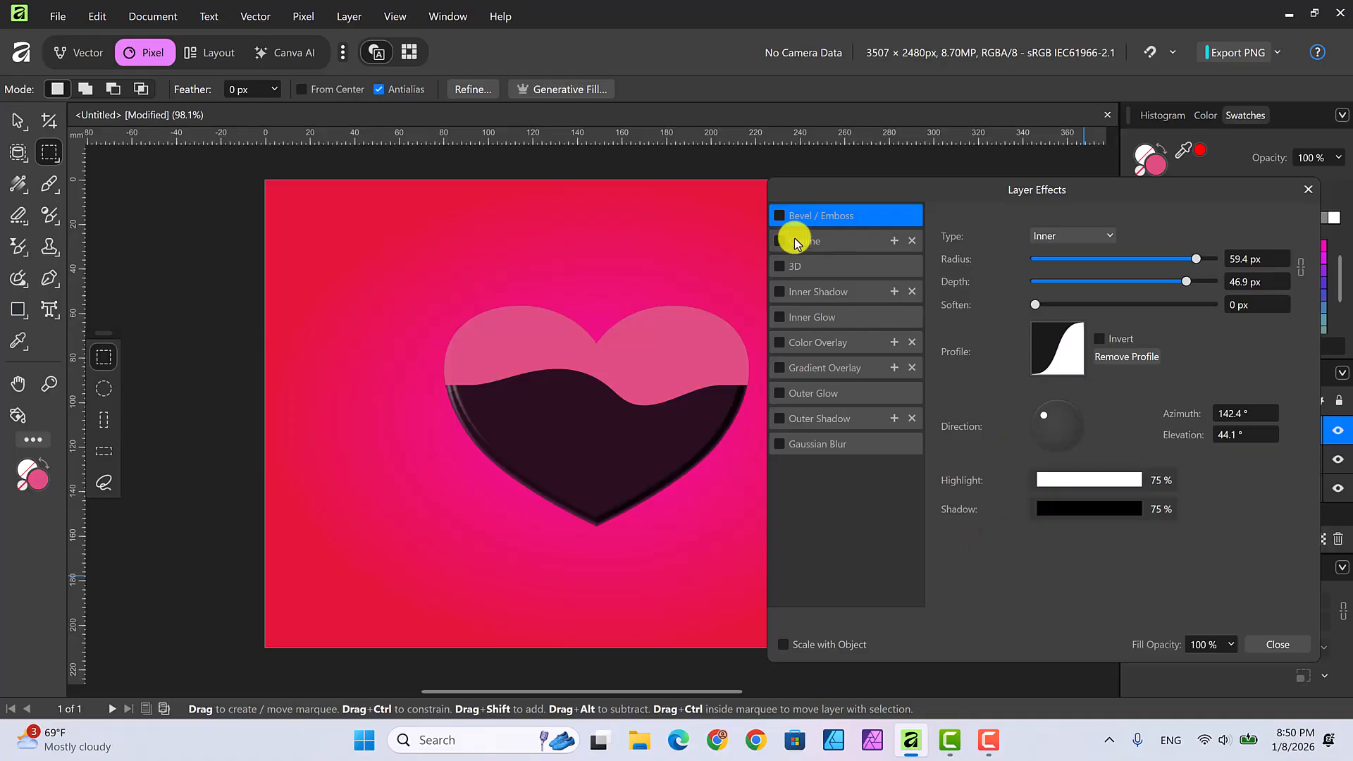
{"action": "left_click", "coordinate": [778, 217]}
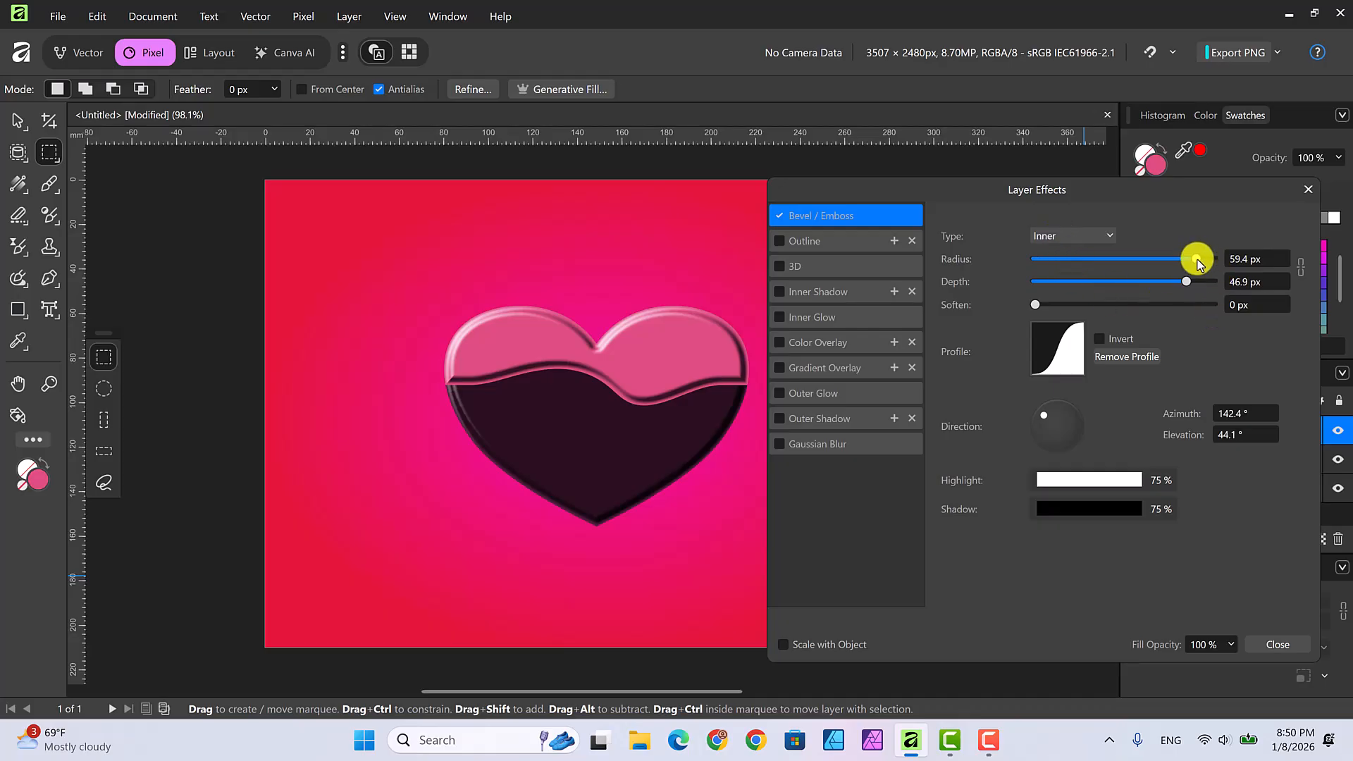
{"action": "left_click_drag", "start_coordinate": [1197, 259], "coordinate": [1119, 265]}
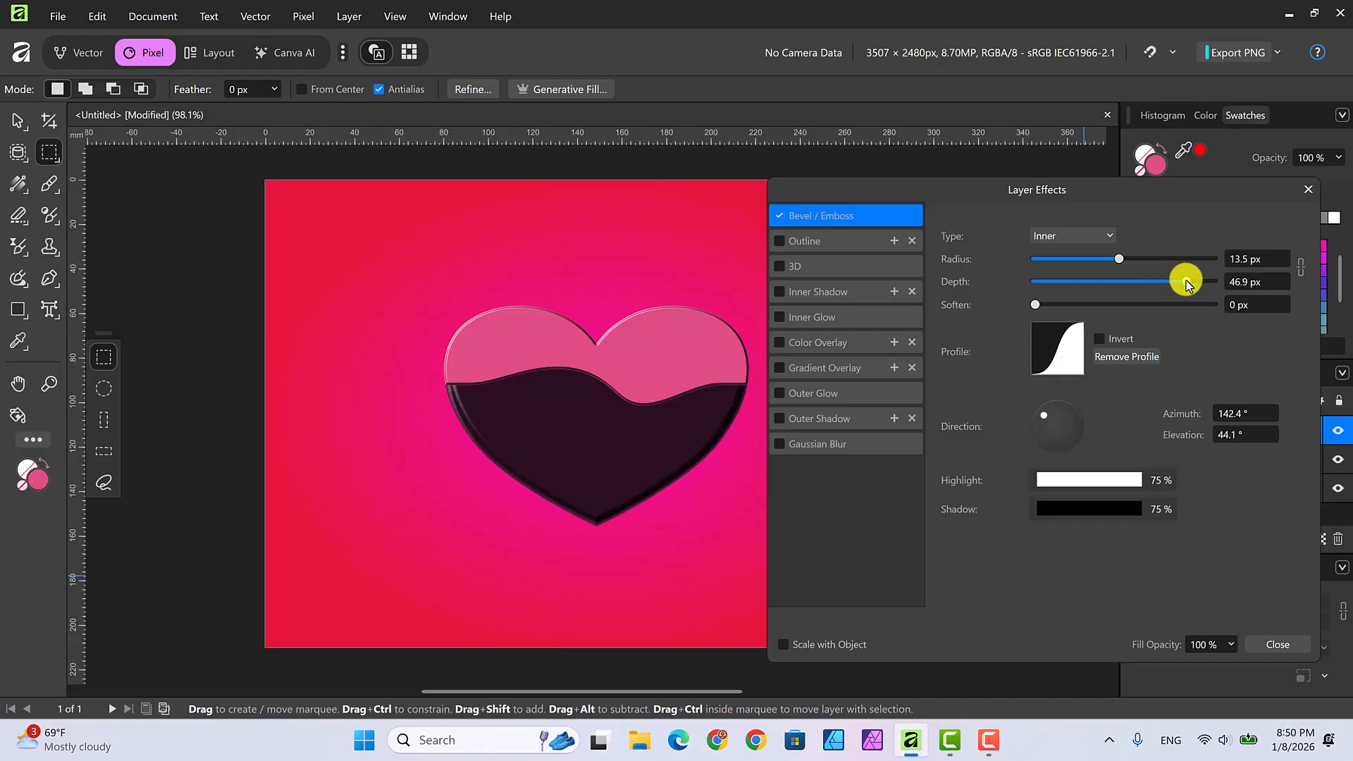
{"action": "left_click_drag", "start_coordinate": [1188, 283], "coordinate": [1121, 283]}
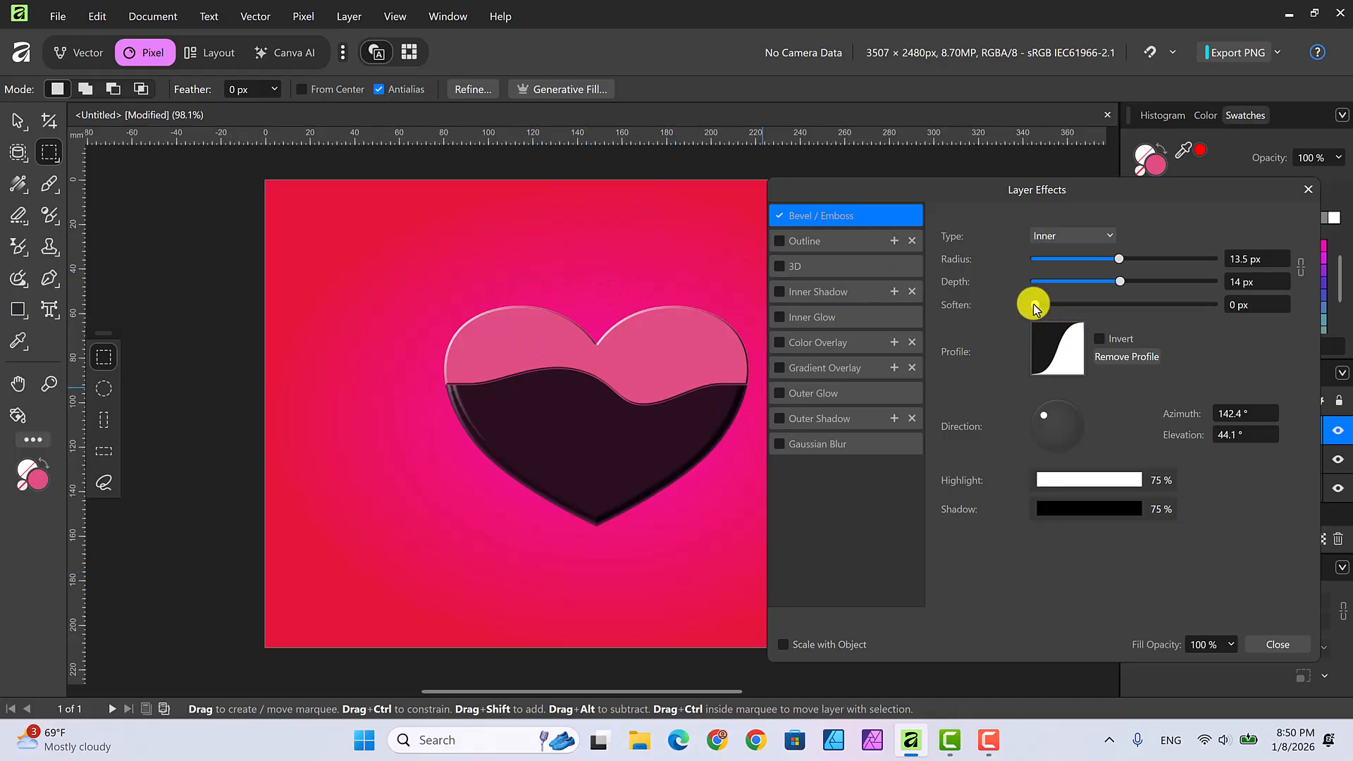
{"action": "left_click_drag", "start_coordinate": [1033, 307], "coordinate": [1137, 307]}
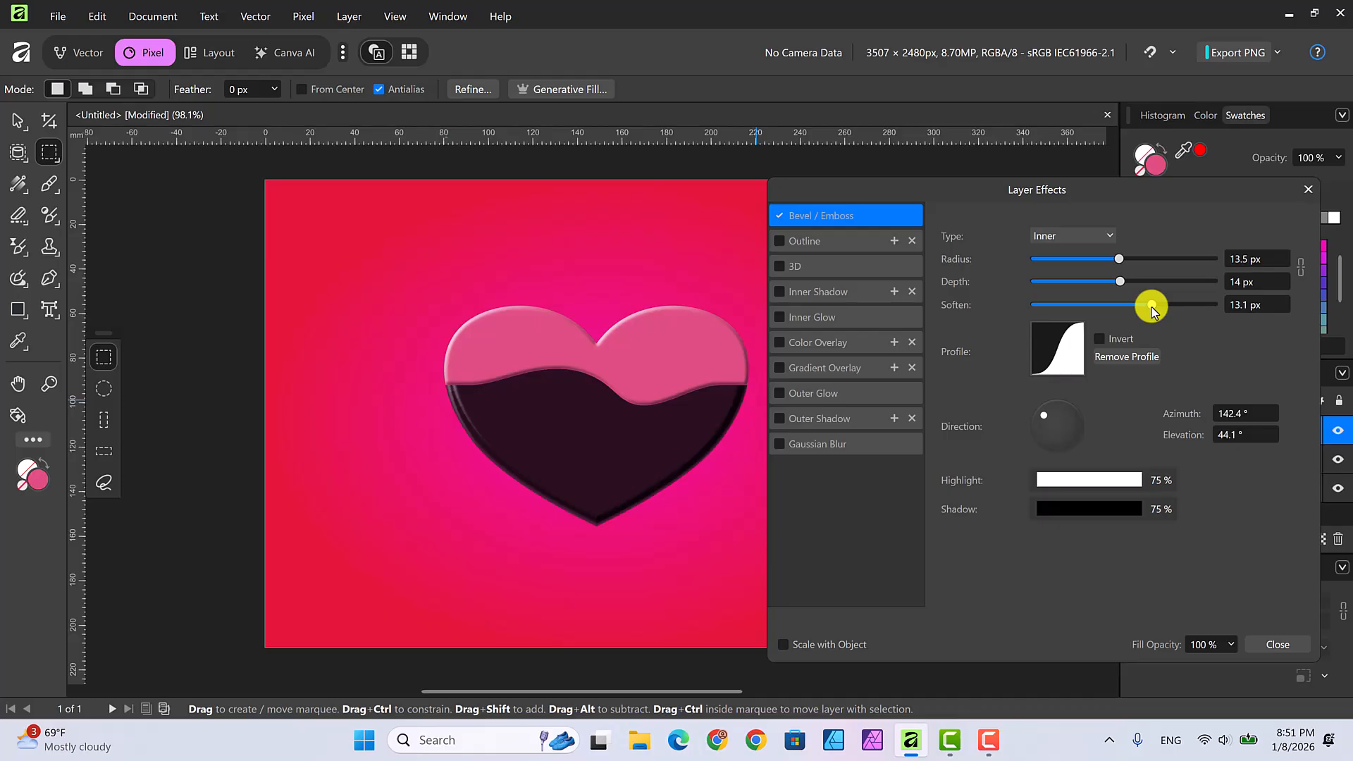
{"action": "left_click_drag", "start_coordinate": [1151, 308], "coordinate": [1175, 309]}
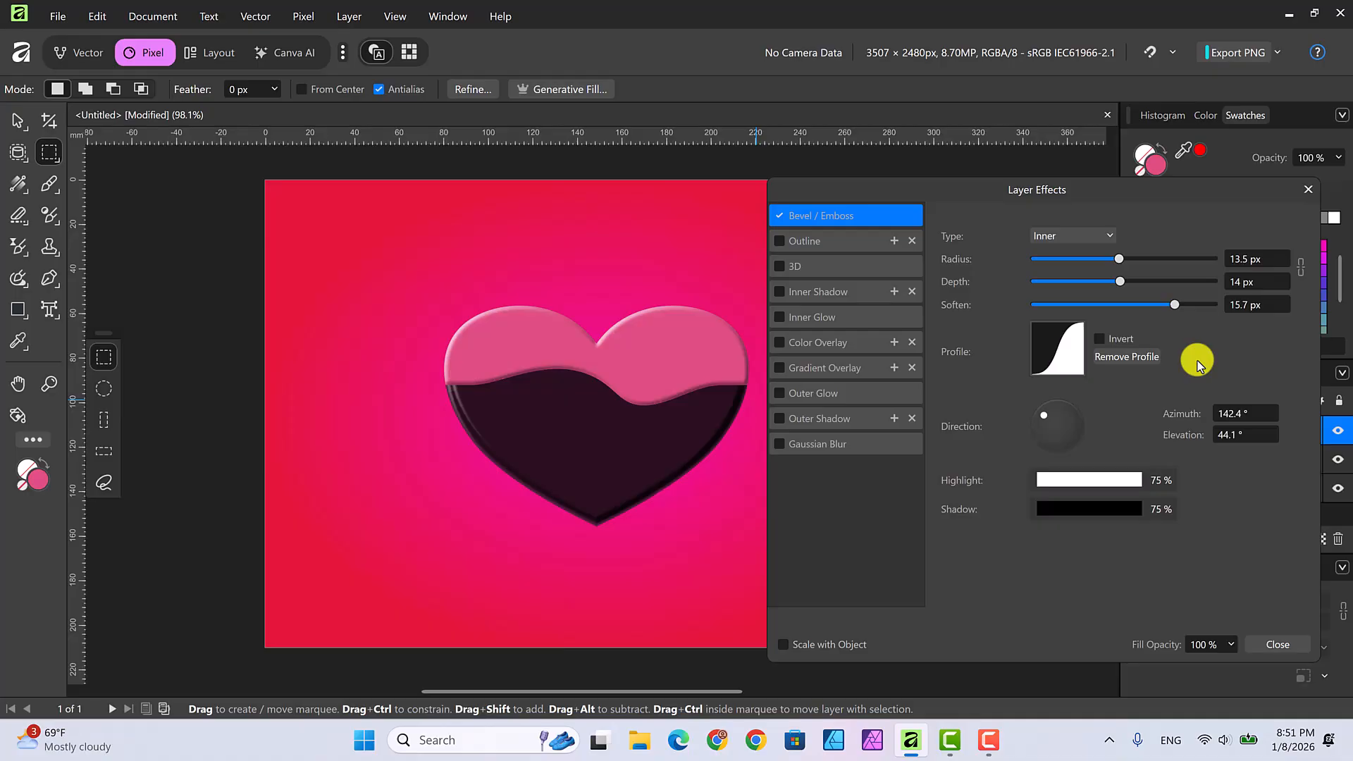
{"action": "left_click_drag", "start_coordinate": [1174, 305], "coordinate": [1162, 309]}
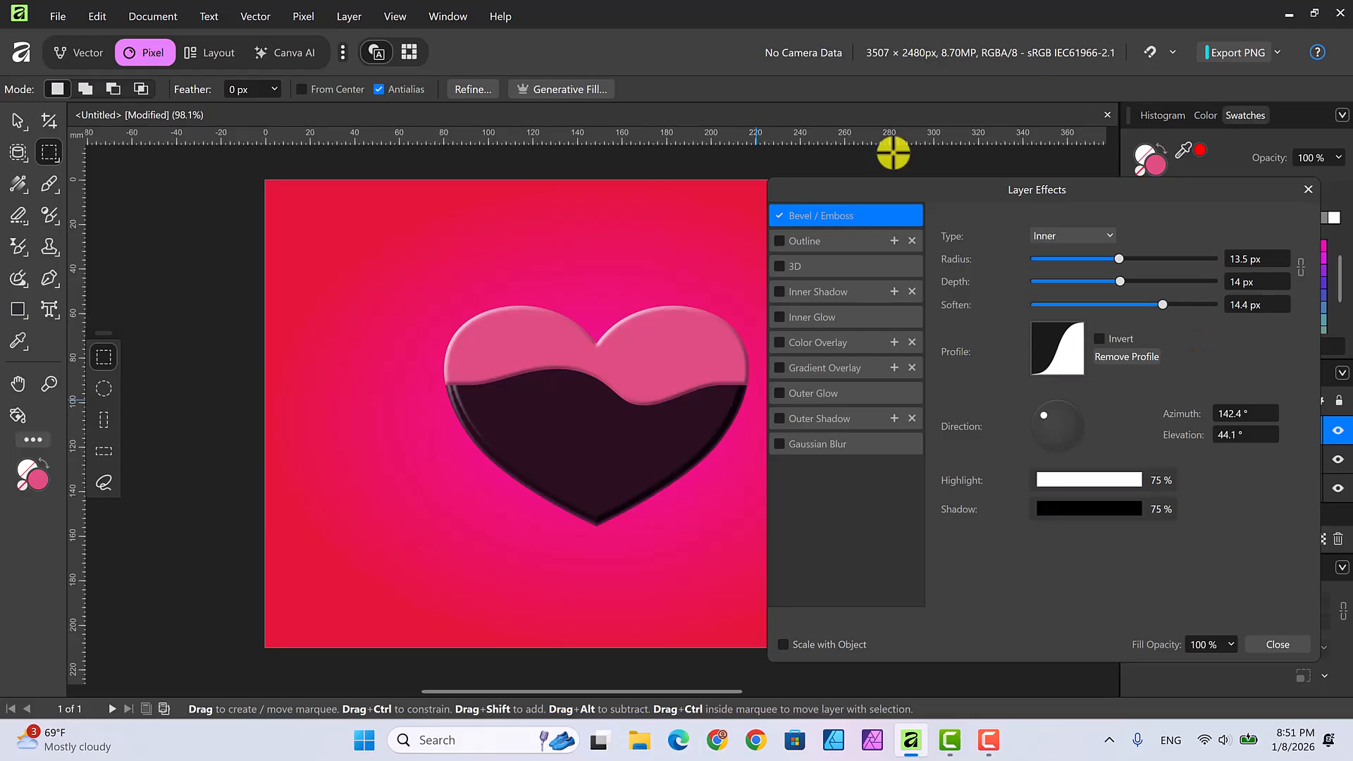
- Add a white Overlay inner shadow to the pink heart with a radius of 18.1 px and an offset of 18.4 px
{"action": "left_click", "coordinate": [779, 291]}
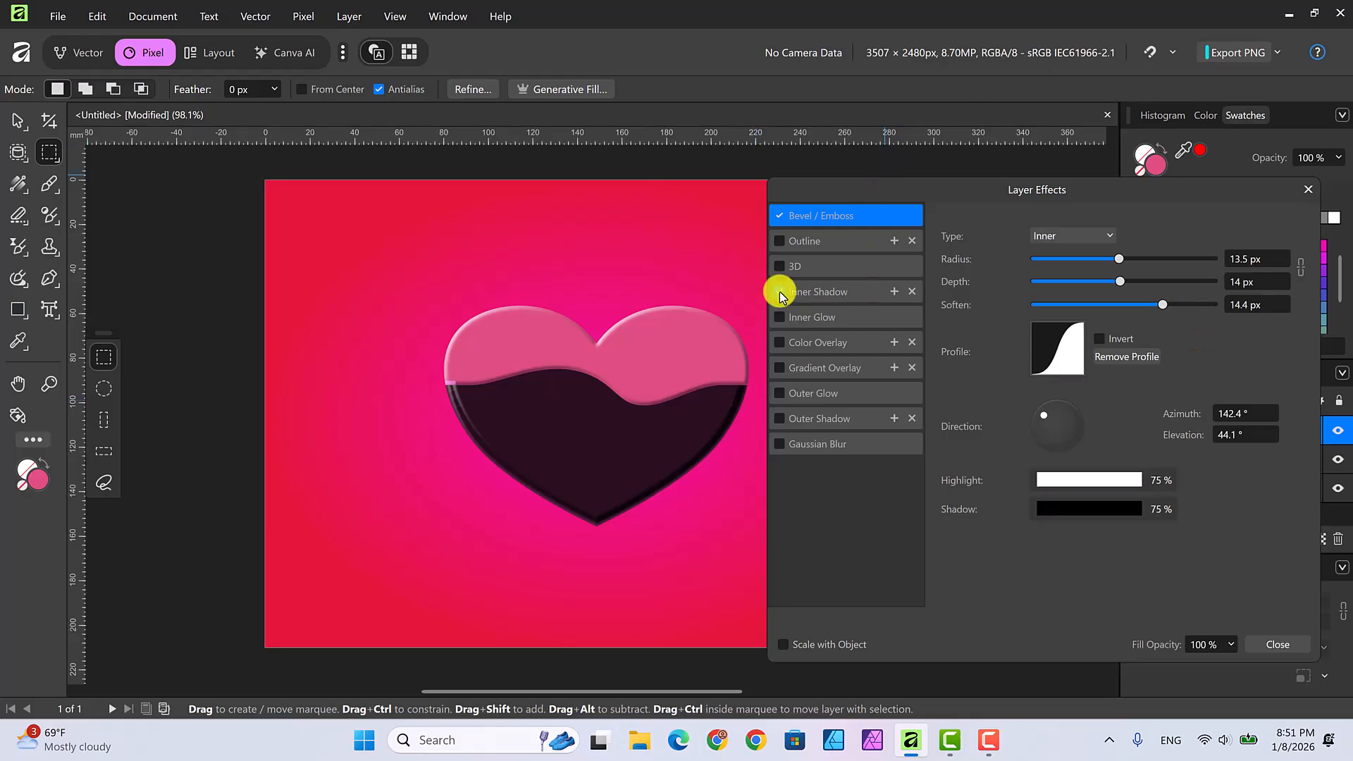
{"action": "left_click", "coordinate": [853, 296]}
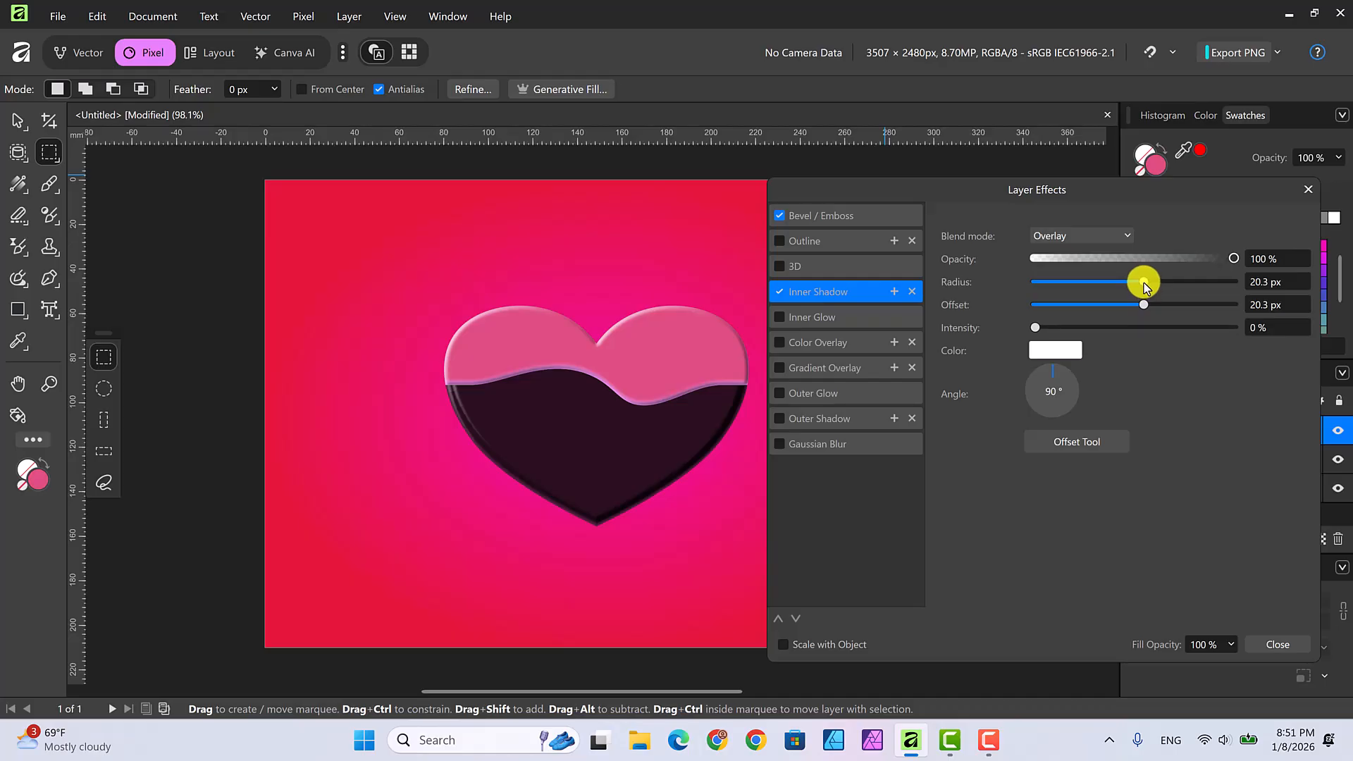
{"action": "left_click_drag", "start_coordinate": [1143, 285], "coordinate": [1139, 308]}
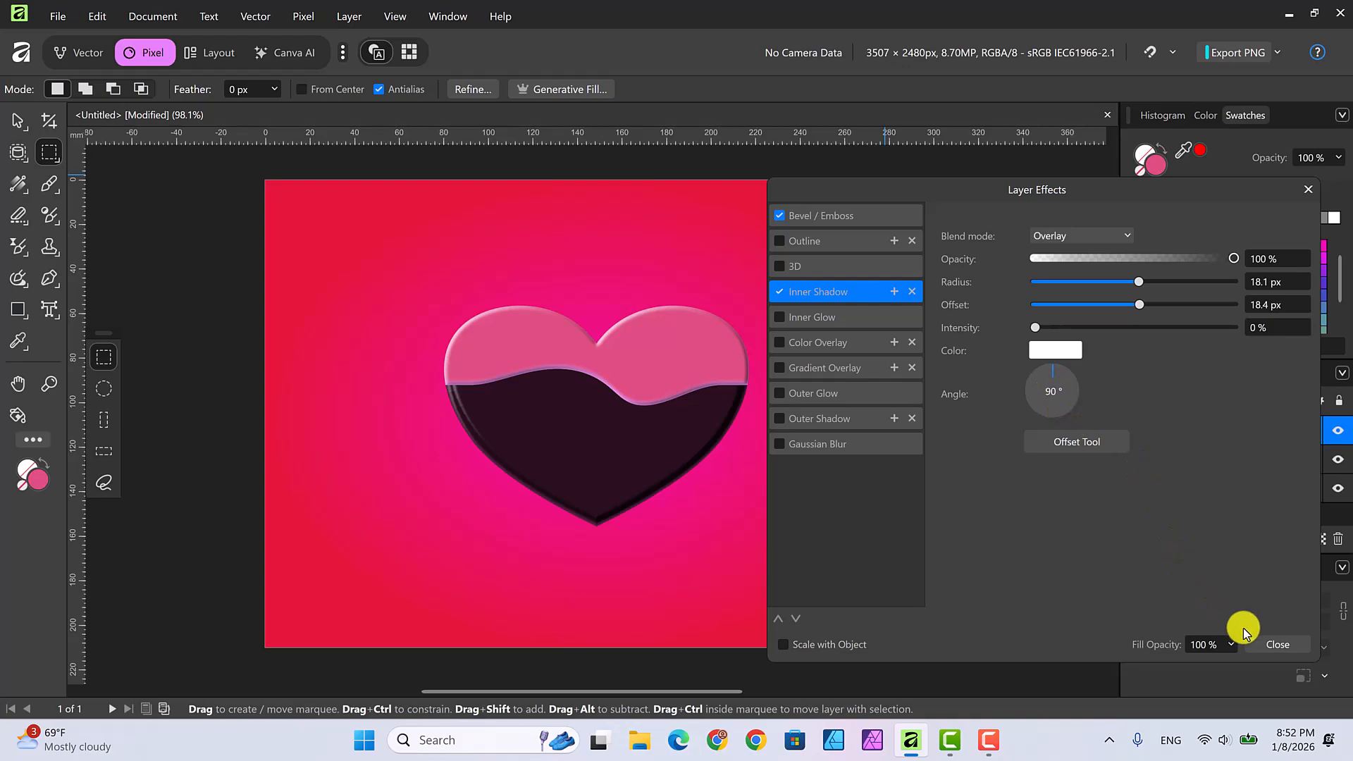
{"action": "left_click", "coordinate": [1272, 642]}
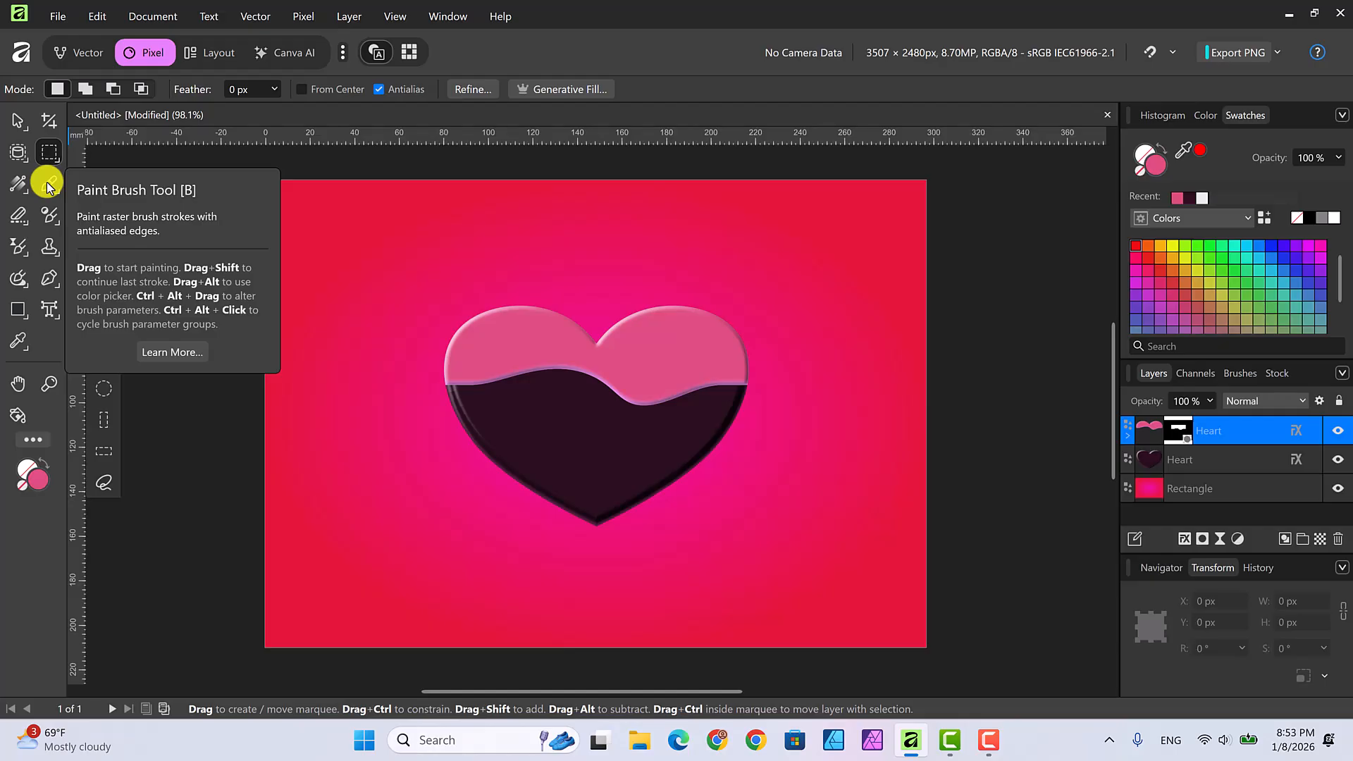
- Paint a white dust texture across the pink part of the heart with the Sand Dust 16 brush at 16 px, and deselect the painted layer
{"action": "left_click", "coordinate": [48, 185]}
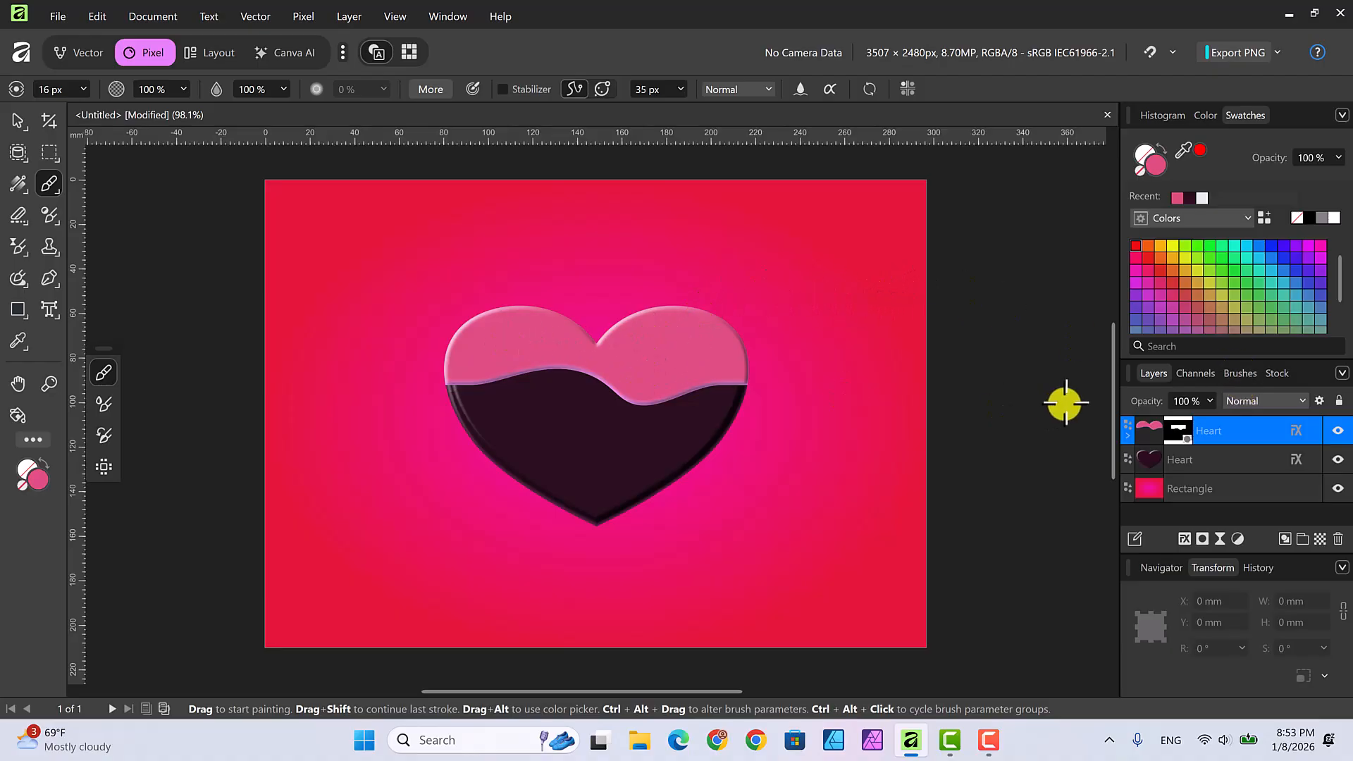
{"action": "left_click", "coordinate": [1246, 373]}
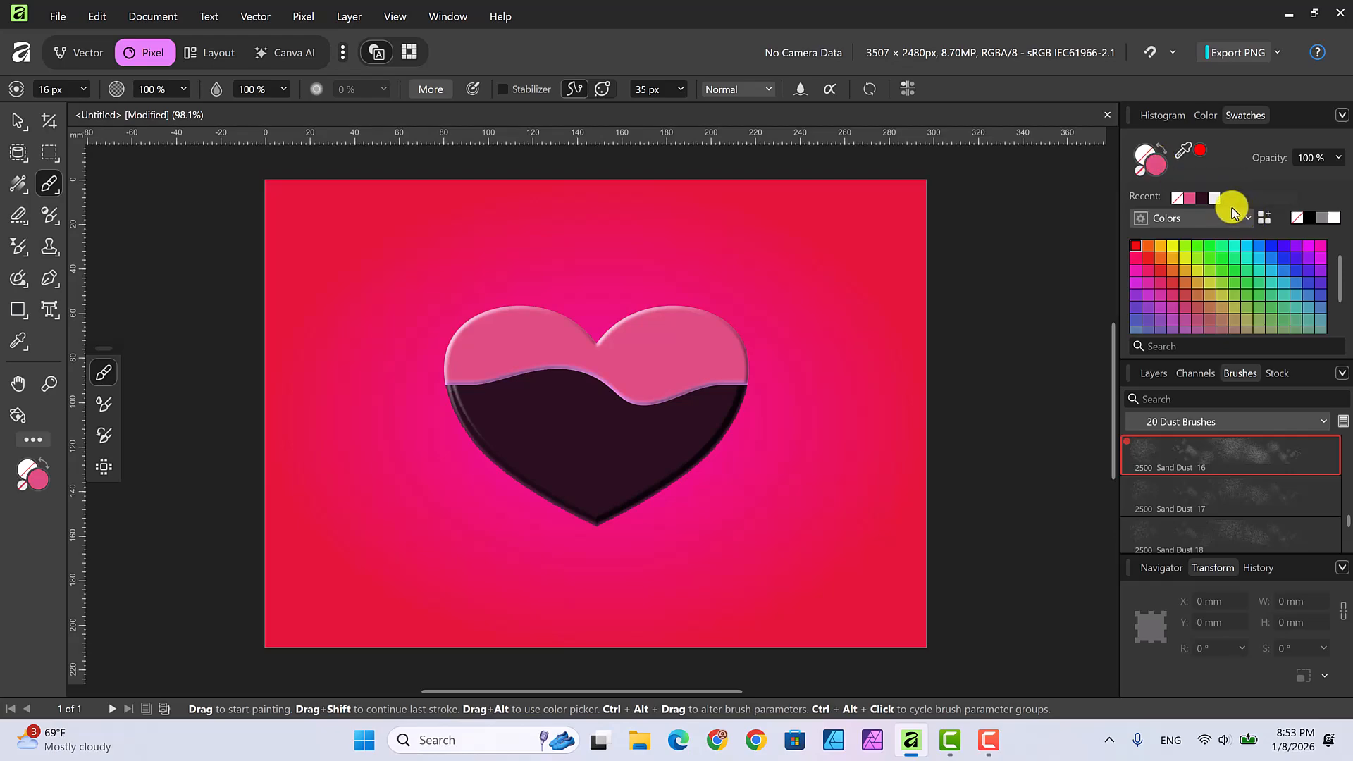
{"action": "left_click", "coordinate": [1334, 218]}
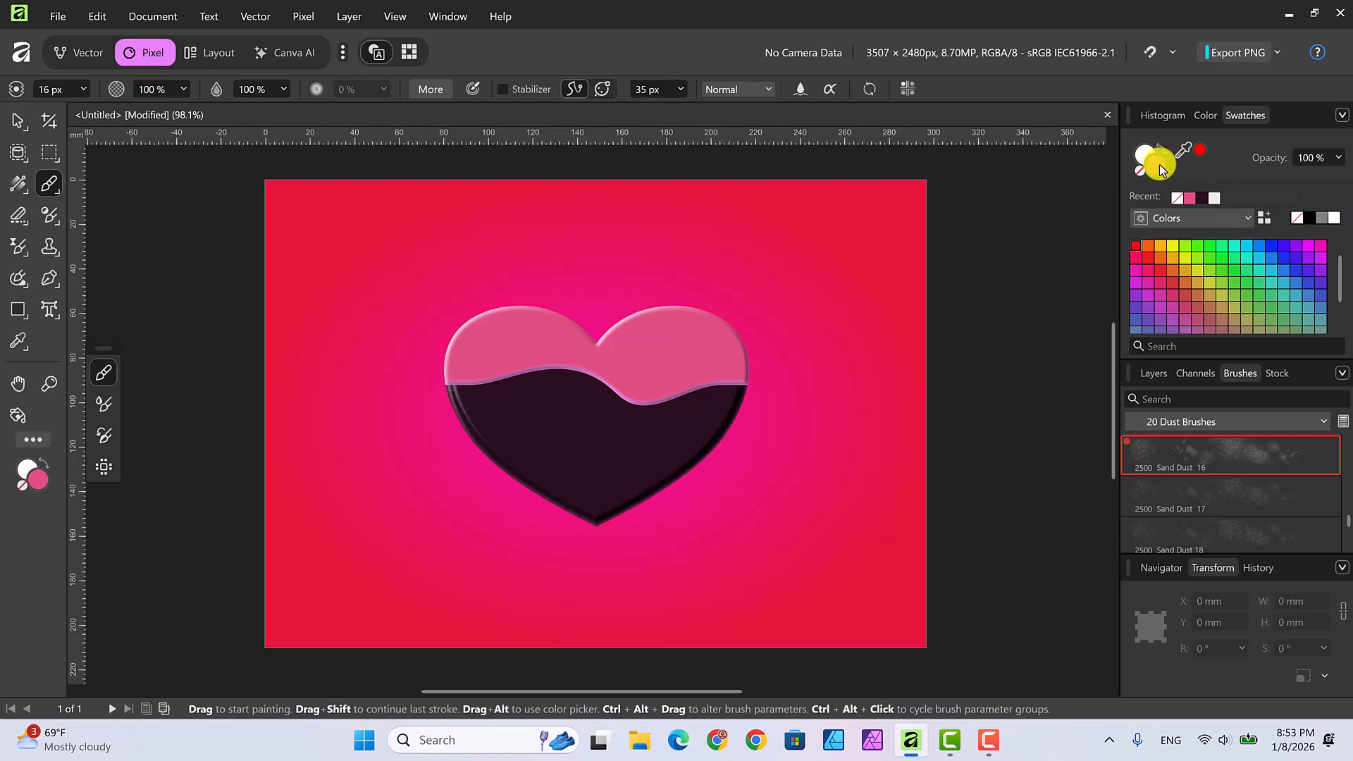
{"action": "left_click", "coordinate": [1334, 218]}
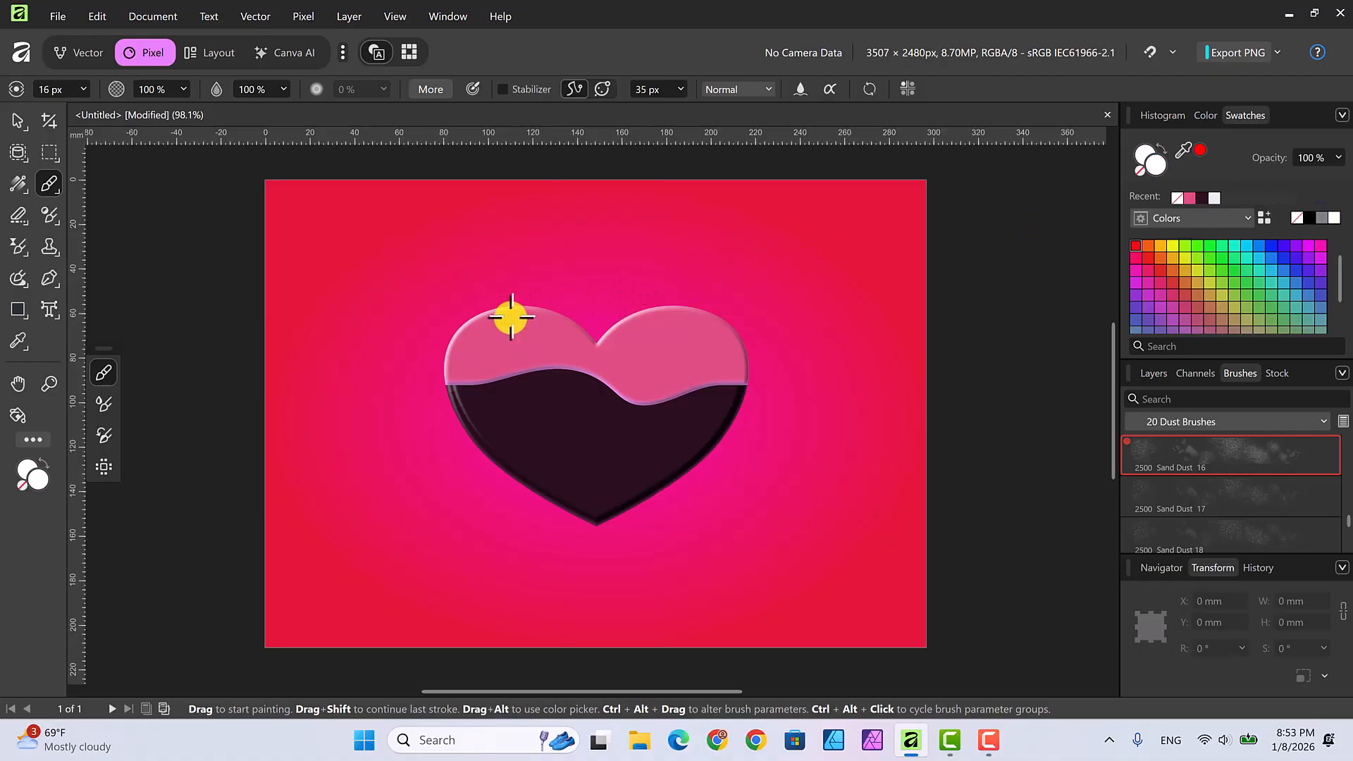
{"action": "mouse_move", "coordinate": [465, 349]}
{"action": "left_mouse_down"}
{"action": "mouse_move", "coordinate": [498, 355]}
{"action": "mouse_move", "coordinate": [485, 334]}
{"action": "mouse_move", "coordinate": [543, 343]}
{"action": "mouse_move", "coordinate": [526, 333]}
{"action": "mouse_move", "coordinate": [633, 372]}
{"action": "mouse_move", "coordinate": [632, 337]}
{"action": "mouse_move", "coordinate": [646, 334]}
{"action": "mouse_move", "coordinate": [671, 348]}
{"action": "mouse_move", "coordinate": [651, 374]}
{"action": "mouse_move", "coordinate": [688, 334]}
{"action": "mouse_move", "coordinate": [721, 349]}
{"action": "mouse_move", "coordinate": [676, 359]}
{"action": "mouse_move", "coordinate": [724, 355]}
{"action": "mouse_move", "coordinate": [628, 370]}
{"action": "mouse_move", "coordinate": [619, 333]}
{"action": "mouse_move", "coordinate": [629, 354]}
{"action": "mouse_move", "coordinate": [487, 341]}
{"action": "mouse_move", "coordinate": [514, 346]}
{"action": "mouse_move", "coordinate": [487, 331]}
{"action": "mouse_move", "coordinate": [456, 371]}
{"action": "mouse_move", "coordinate": [521, 355]}
{"action": "mouse_move", "coordinate": [554, 344]}
{"action": "left_mouse_up"}
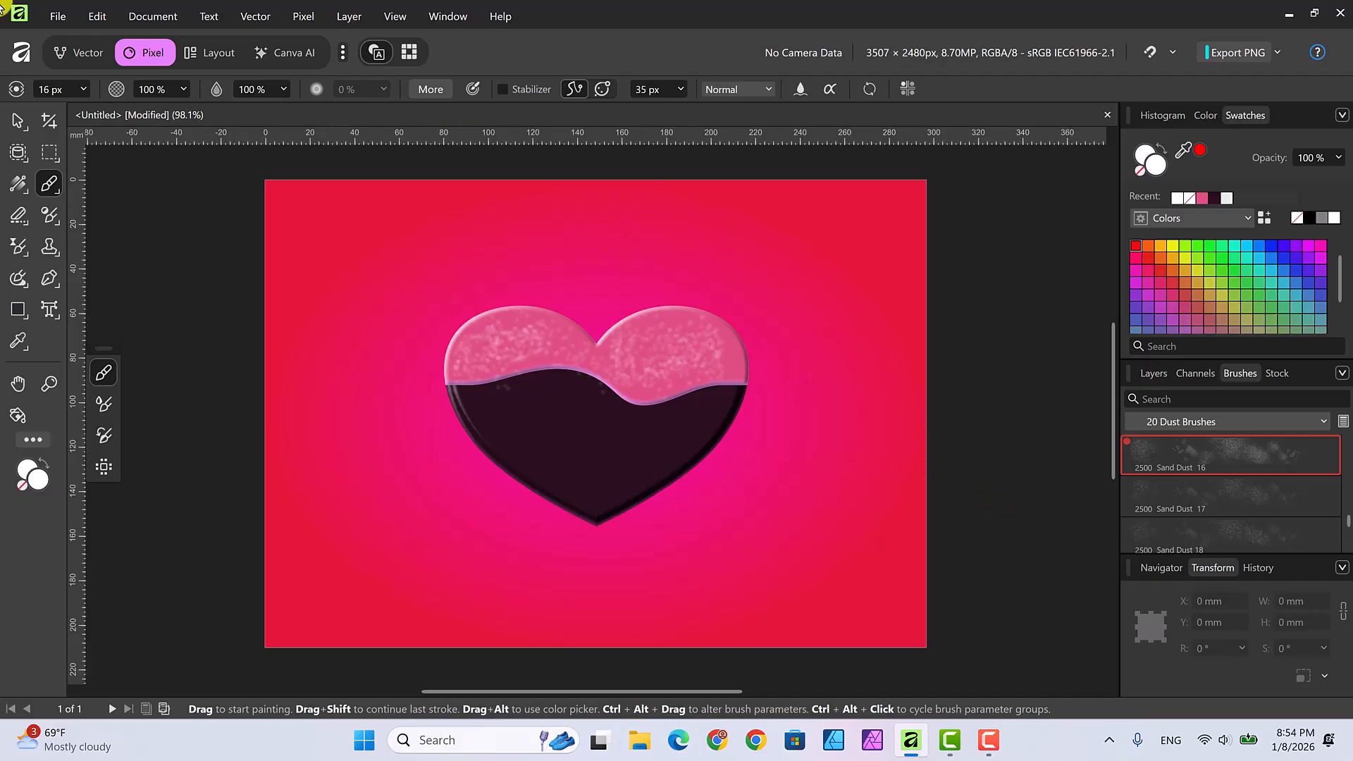
{"action": "left_click", "coordinate": [17, 123]}
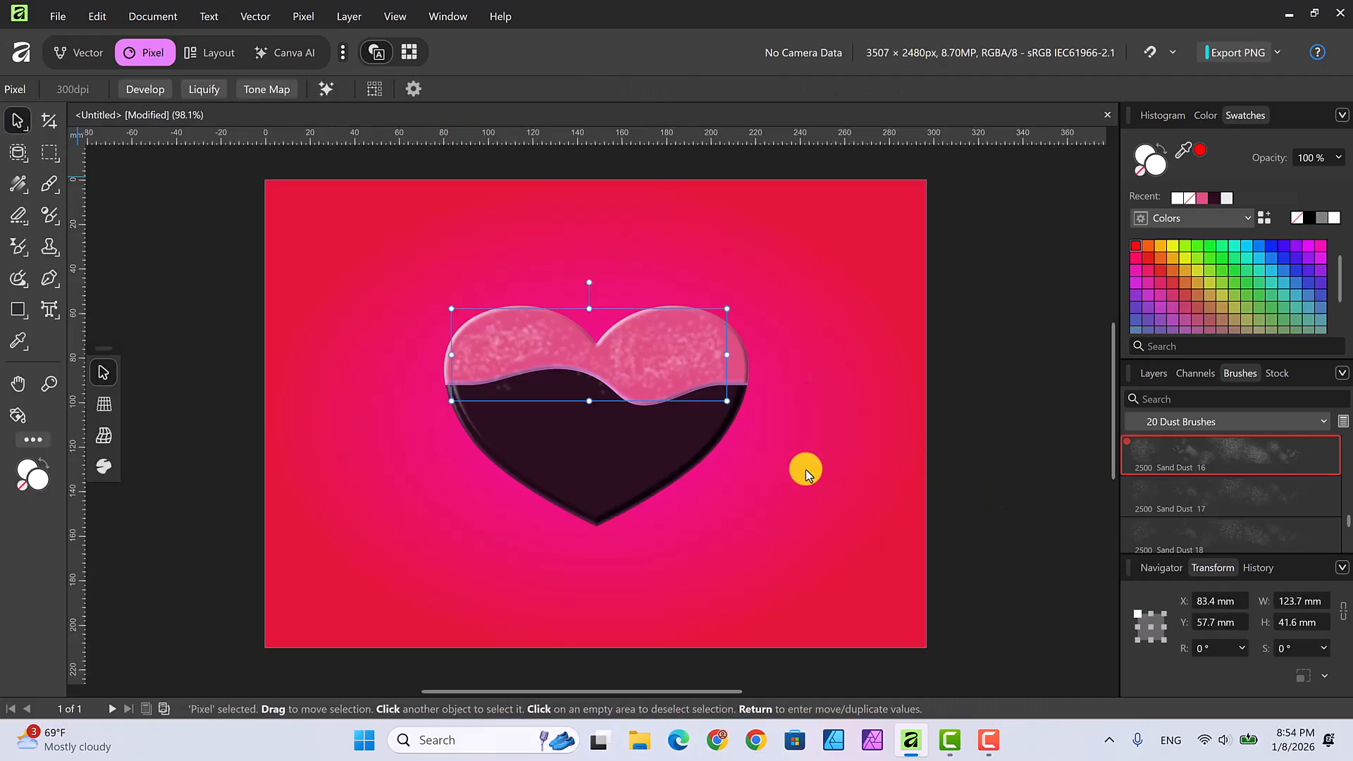
{"action": "left_click", "coordinate": [997, 391]}
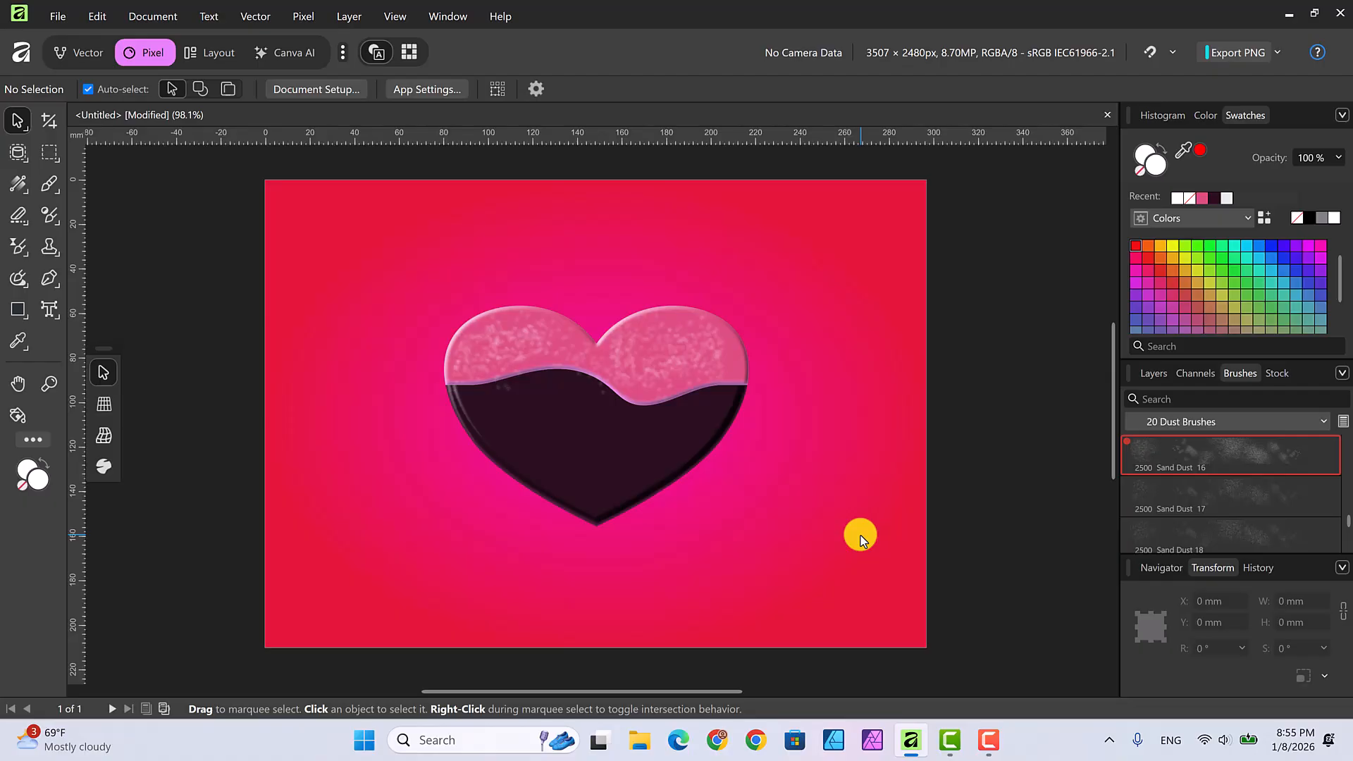
- Switch to the Vector workspace with the background rectangle selected, and clear the selection
{"action": "left_click", "coordinate": [1155, 372]}
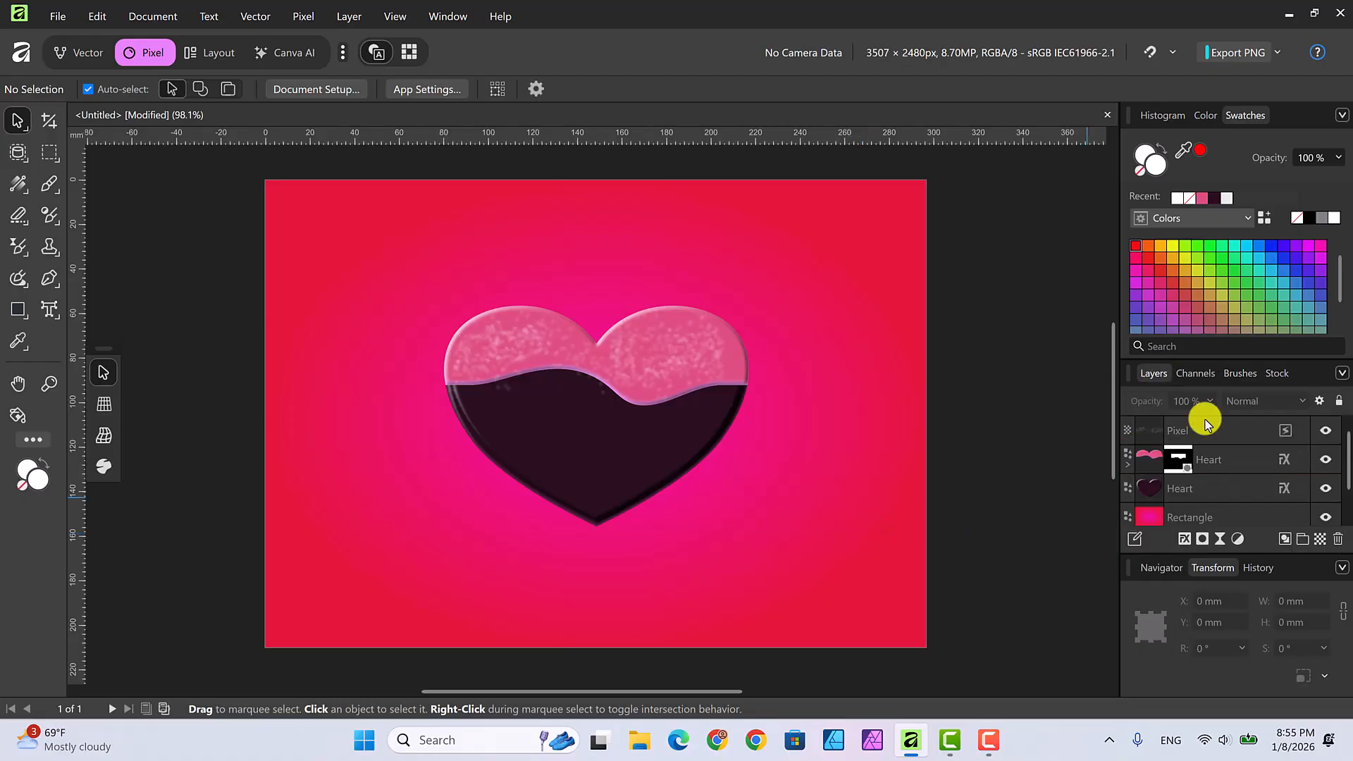
{"action": "left_click", "coordinate": [1238, 516]}
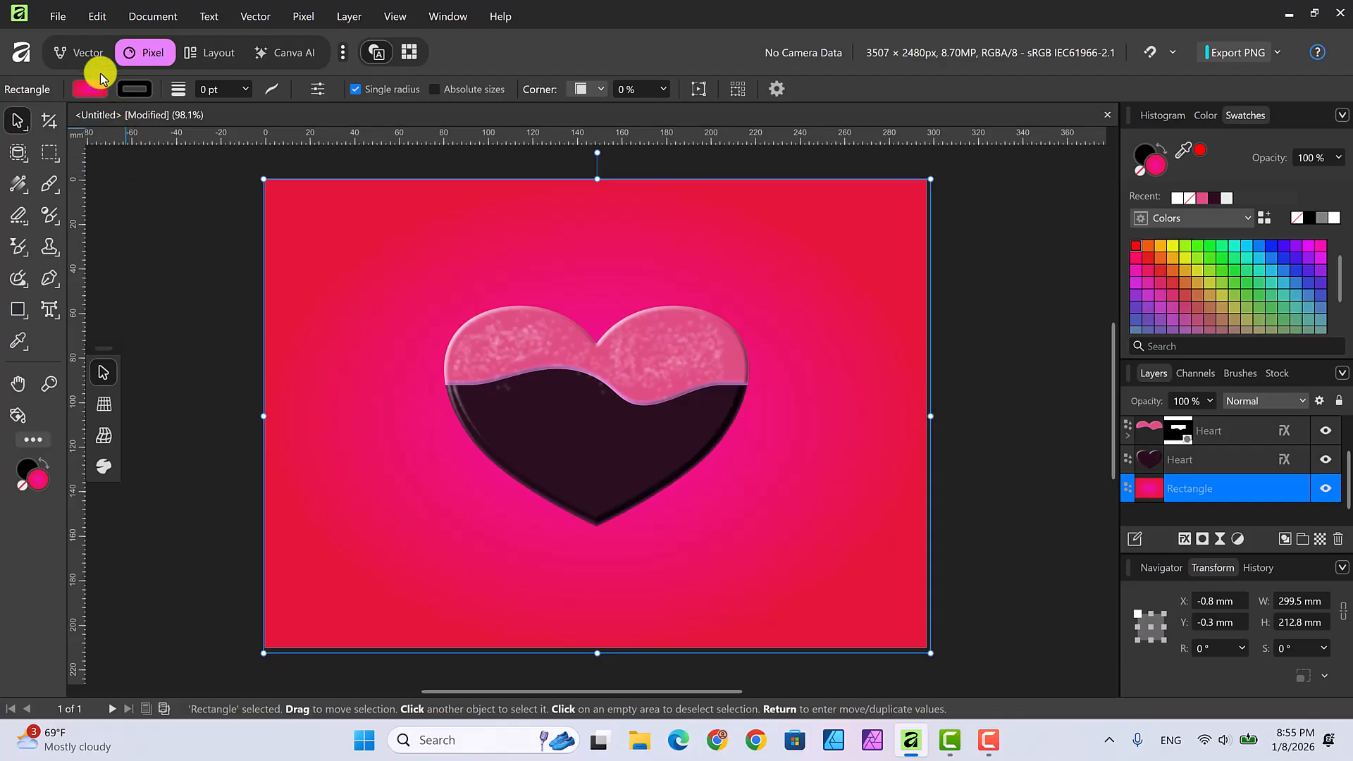
{"action": "left_click", "coordinate": [89, 55]}
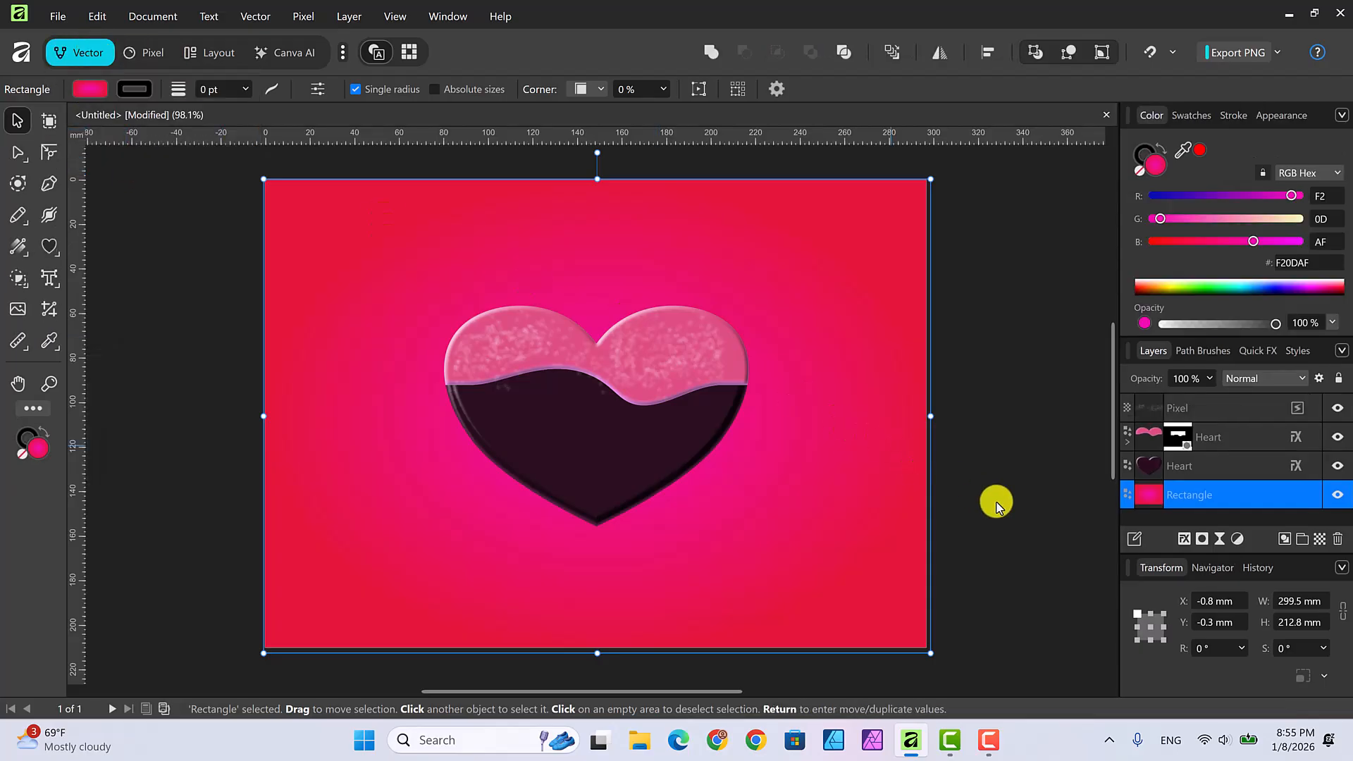
{"action": "left_click", "coordinate": [1016, 521]}
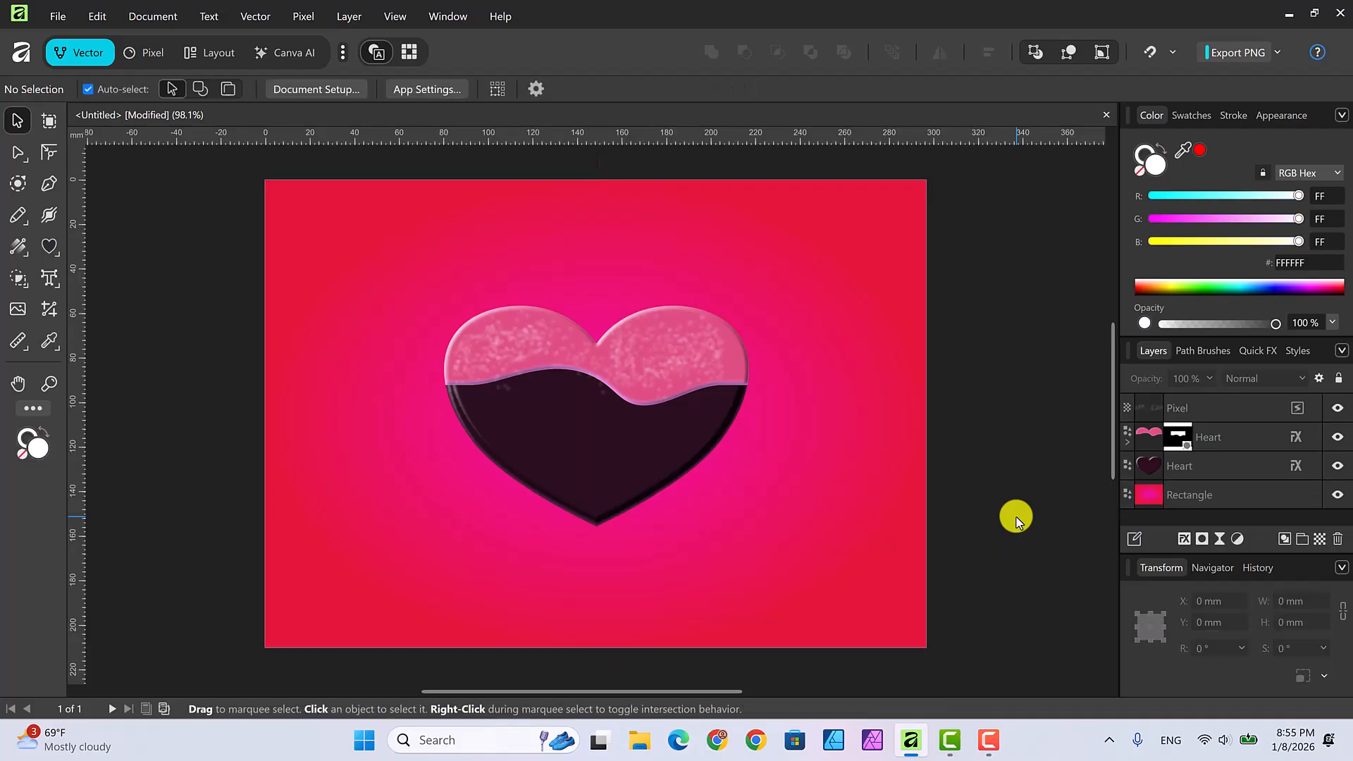